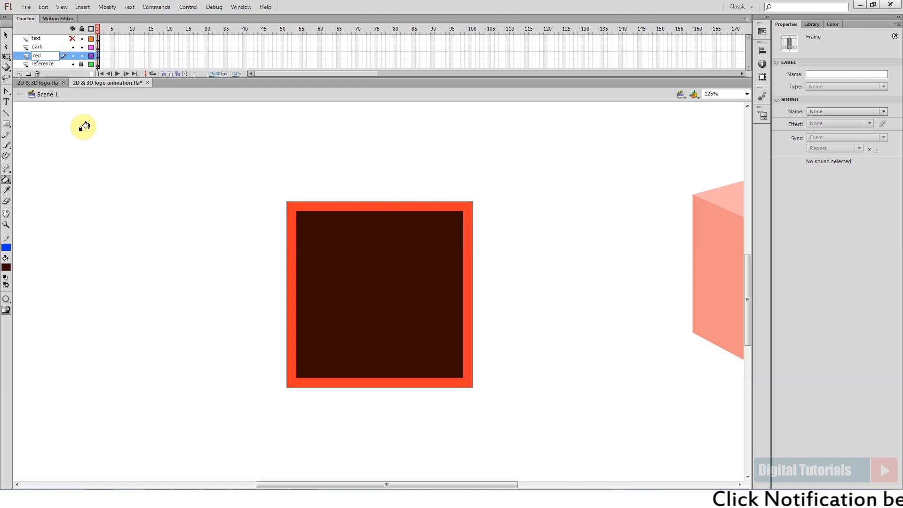
- Rename the "dark" layer as "dark red" and make the text layer visible again
click(41, 47)
double_click(41, 47)
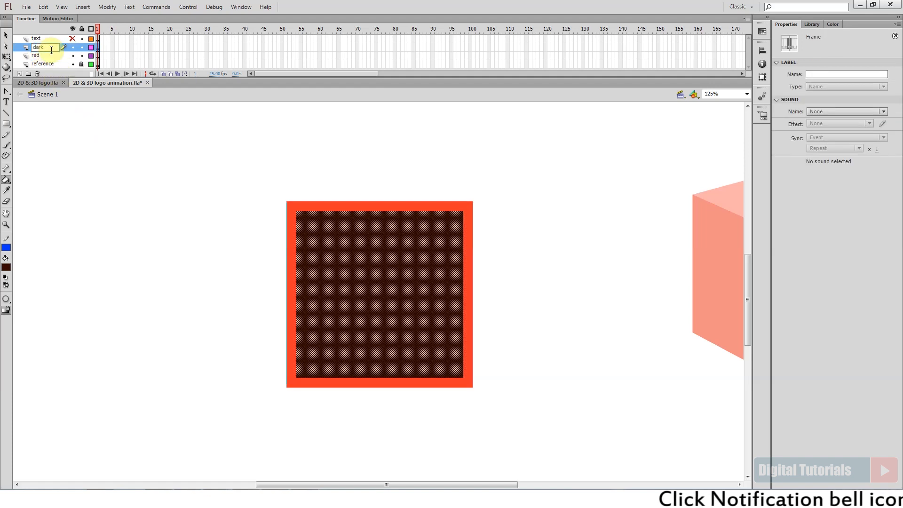
text(red)
click(64, 248)
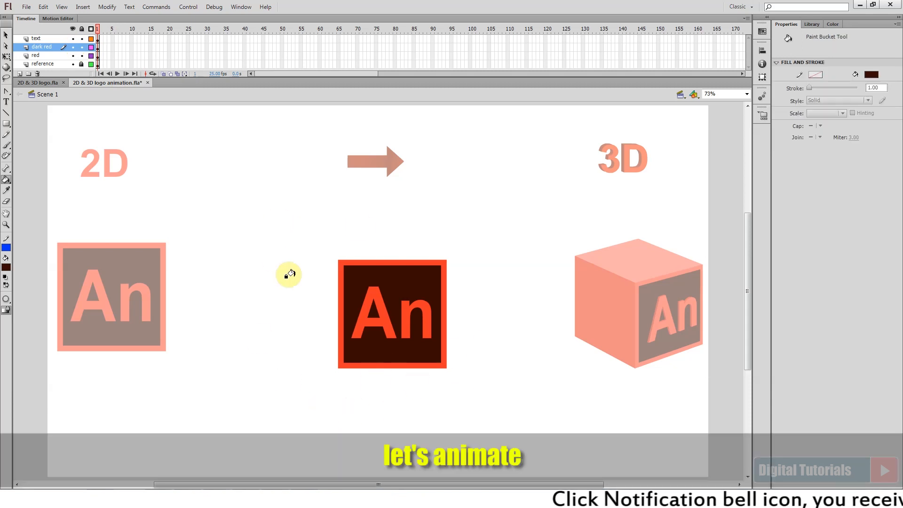
- Break the "An" text in the middle logo apart twice so it becomes a plain shape
key(v)
drag(303, 242, 526, 420)
click(399, 401)
click(385, 322)
click(263, 359)
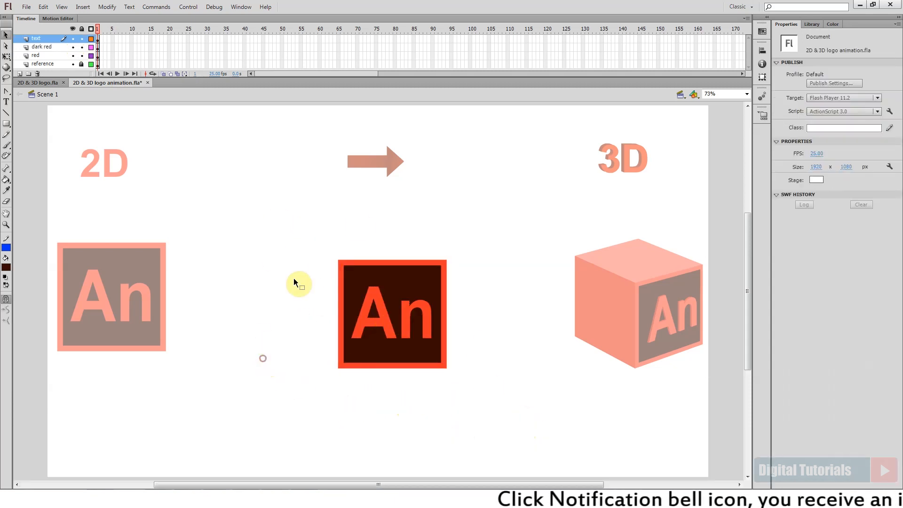
click(389, 325)
key(ctrl+b)
key(ctrl+b)
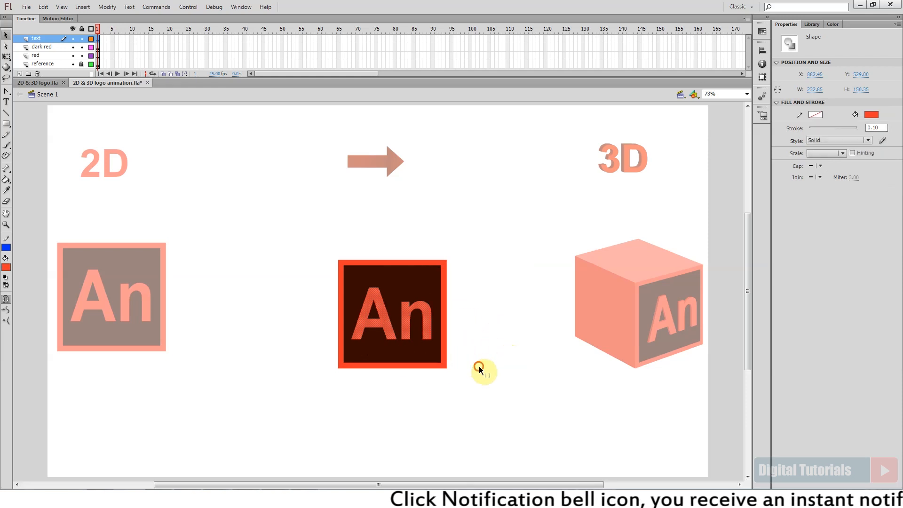
click(307, 357)
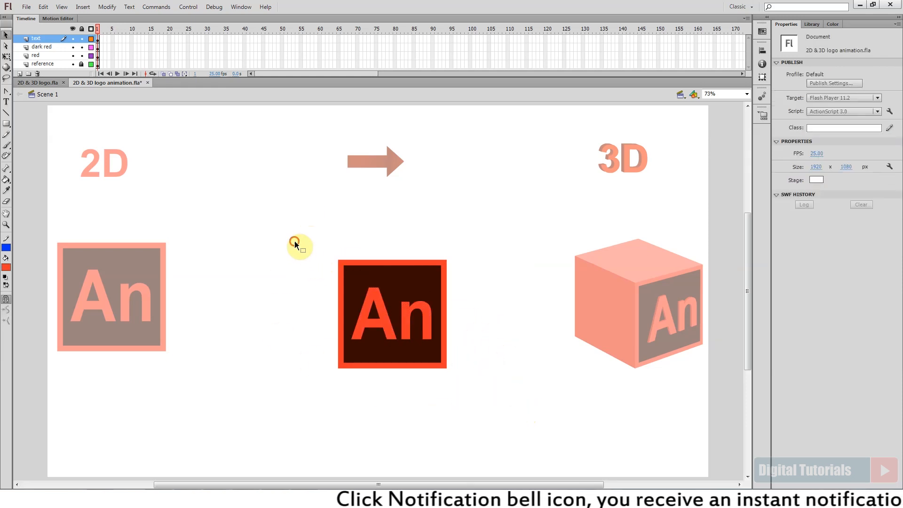
- Enlarge the timeline area, extend all four layers to frame 50 and play the timeline
drag(406, 76, 401, 97)
drag(282, 64, 282, 39)
key(F5)
click(98, 55)
key(Return)
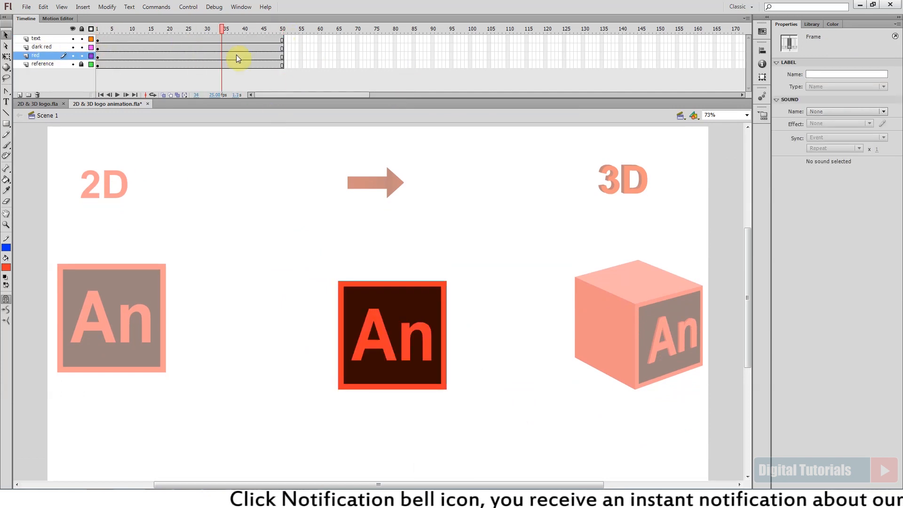
- Insert keyframes at frames 20 and 45 on the text, dark red and red layers, and save the file
drag(188, 39, 261, 55)
key(ctrl+s)
key(F6)
key(F6)
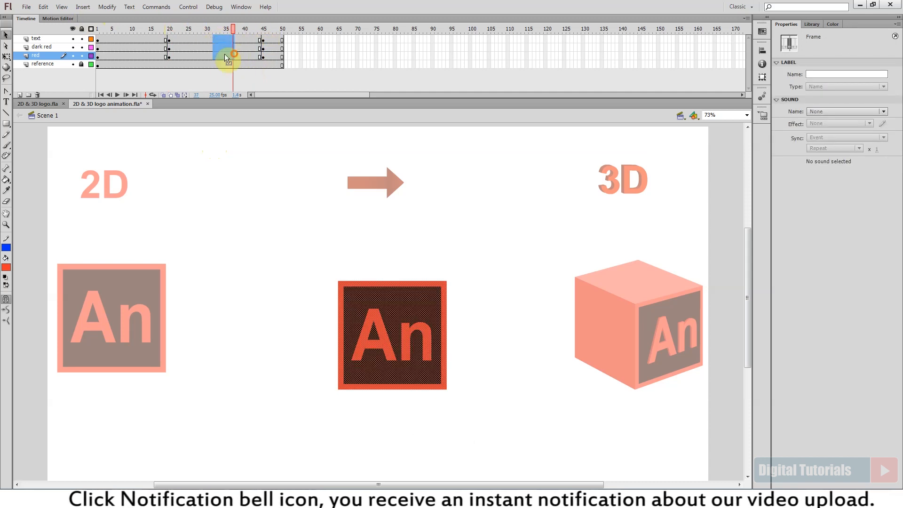
- Create shape tweens between frames 20 and 45 on the text, dark red and red layers
right_click(224, 54)
click(276, 69)
click(205, 40)
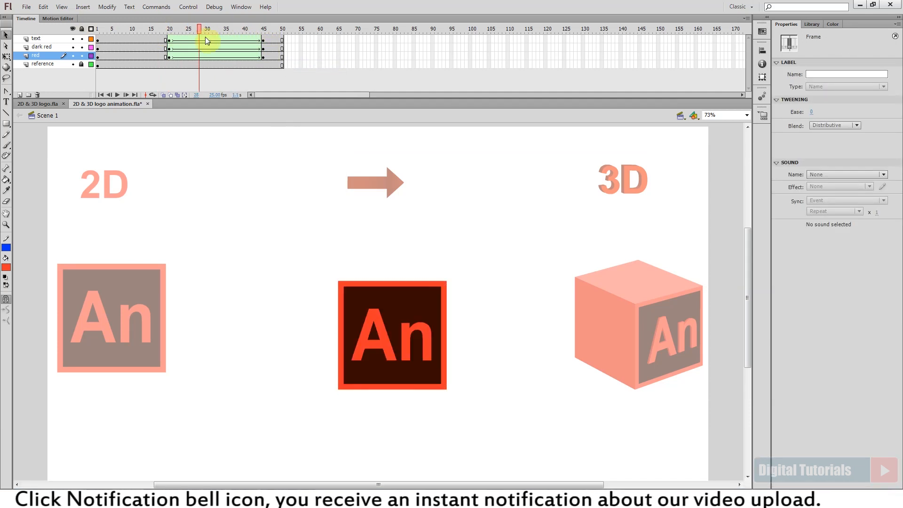
- At frame 47, skew the whole logo's right side upward with Free Transform and narrow it to about 277 px wide
scroll(373, 302, up, 2)
drag(242, 145, 481, 430)
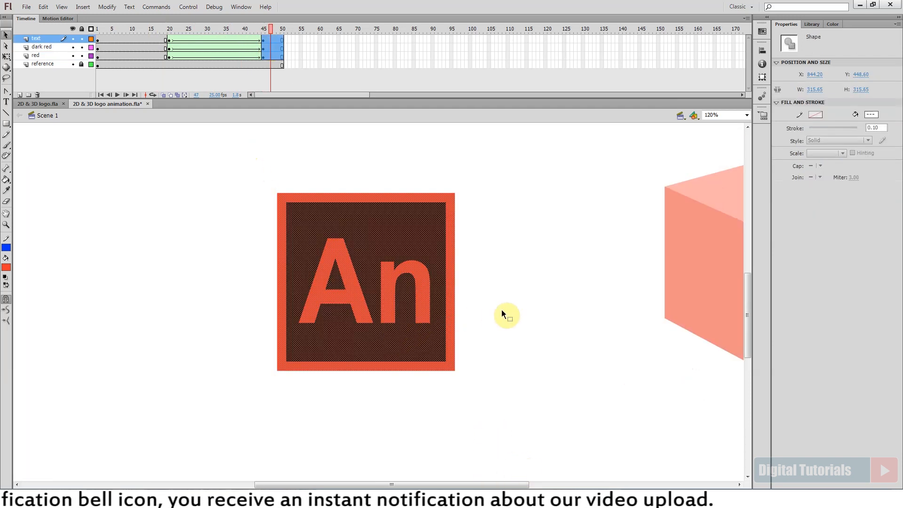
click(7, 56)
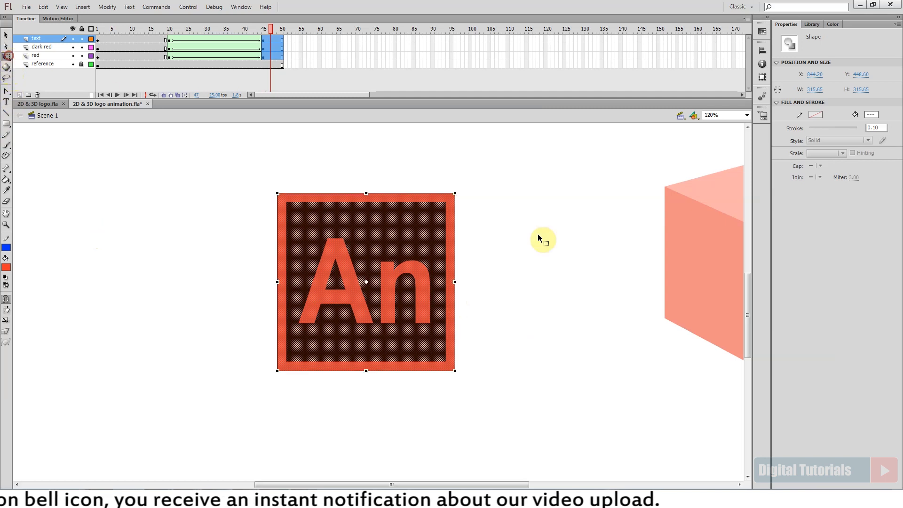
drag(454, 301, 457, 269)
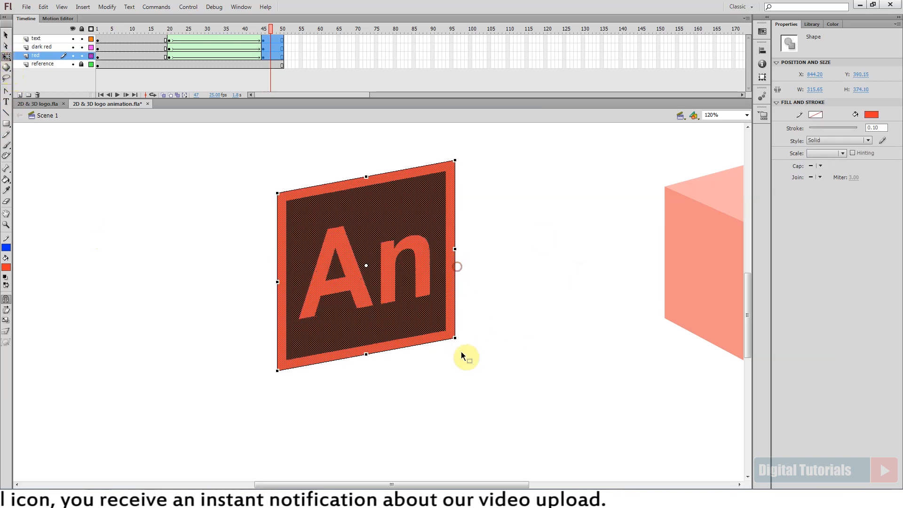
drag(460, 342, 459, 331)
drag(455, 249, 432, 266)
- Refine the skewed logo's slant against the reference cube and adjust its width to about 280.5 px
scroll(443, 321, down, 3)
click(443, 321)
scroll(443, 321, up, 3)
drag(223, 204, 337, 380)
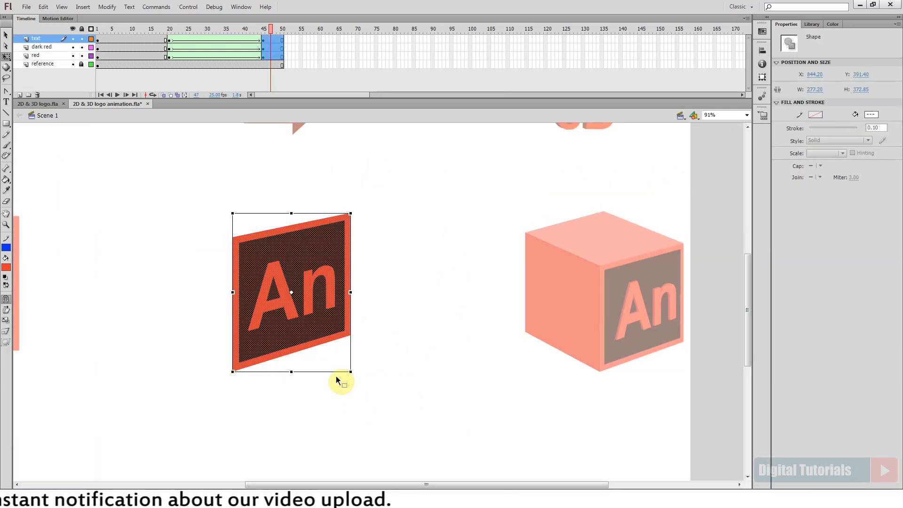
click(394, 352)
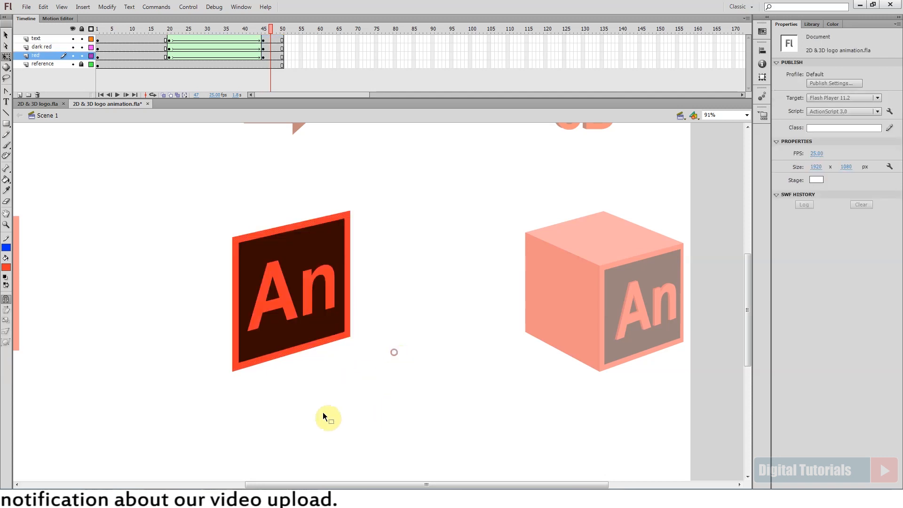
key(ctrl+a)
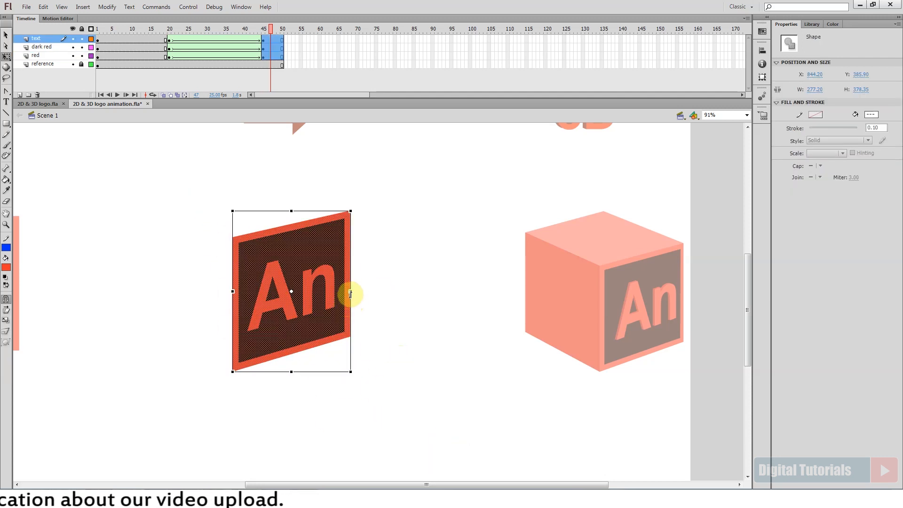
click(352, 294)
click(390, 340)
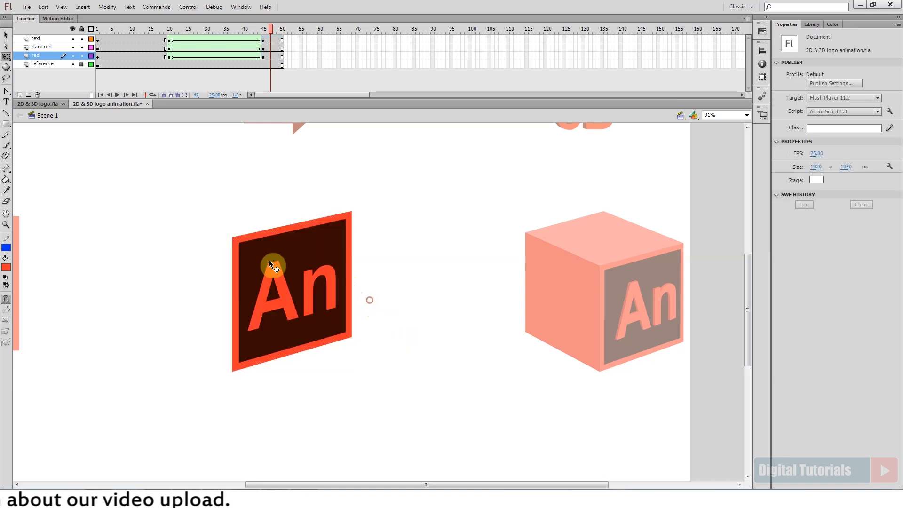
- Save the file and narrow only the red frame shape to about 277.6 px wide
key(ctrl+=)
key(ctrl+s)
click(439, 273)
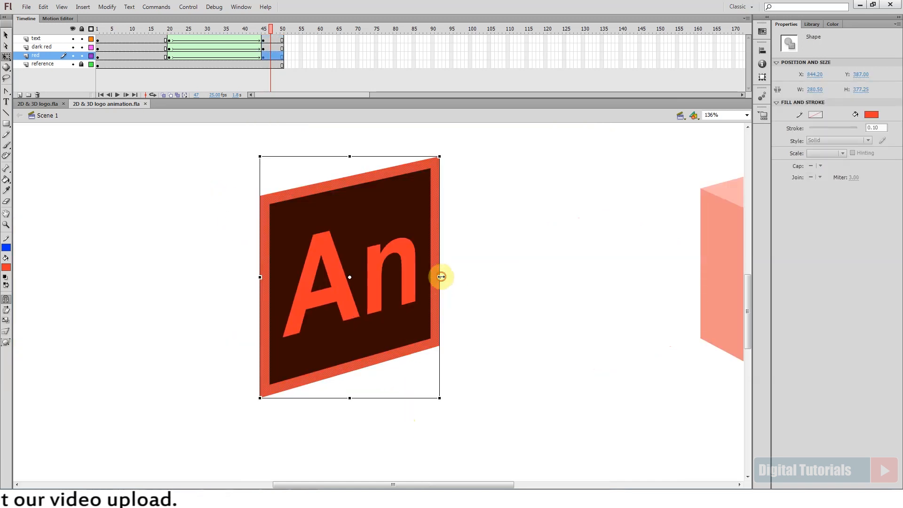
drag(439, 277, 438, 277)
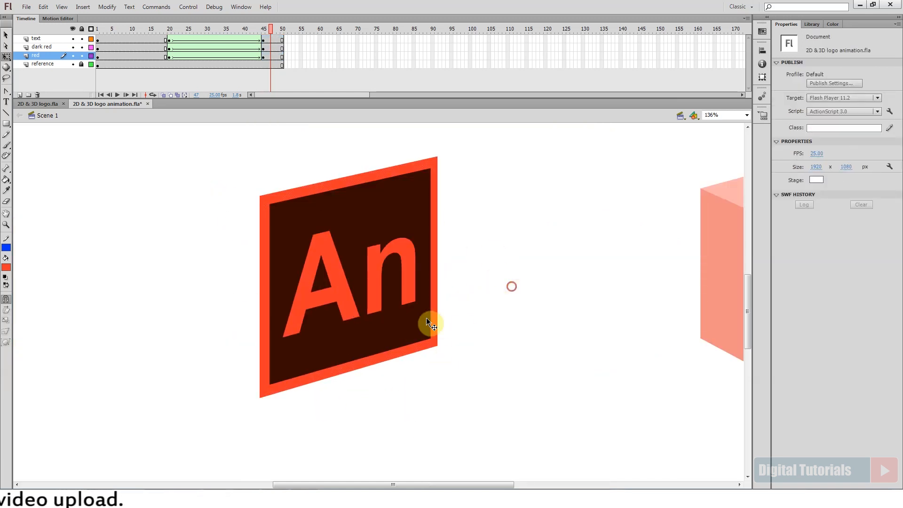
- Nudge the "An" shape right and slightly up on the skewed face, to about X 896.7, Y 500.9
click(366, 299)
key(Right)
key(Right)
key(Right)
key(Right)
key(Right)
key(Right)
key(Right)
key(Right)
key(Right)
key(Right)
key(Right)
key(Right)
key(Right)
key(Right)
key(Right)
key(Up)
key(Up)
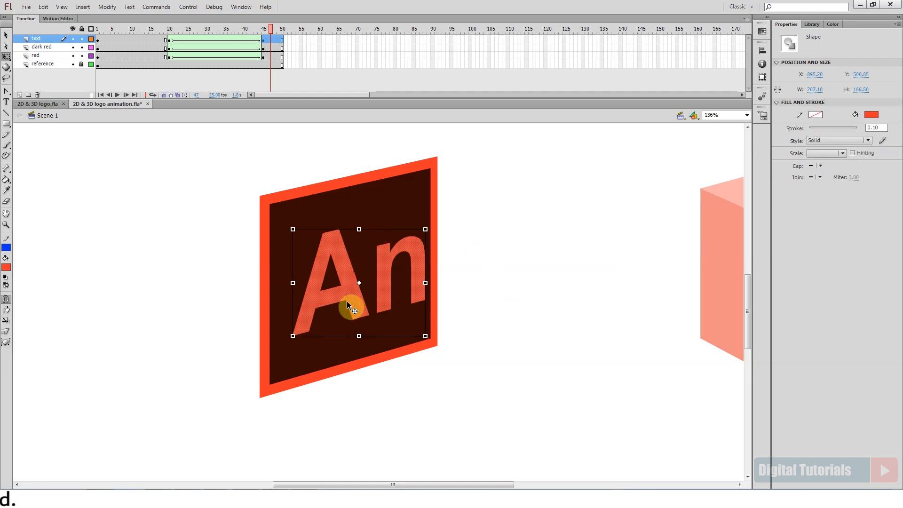
key(Right)
key(Right)
key(Right)
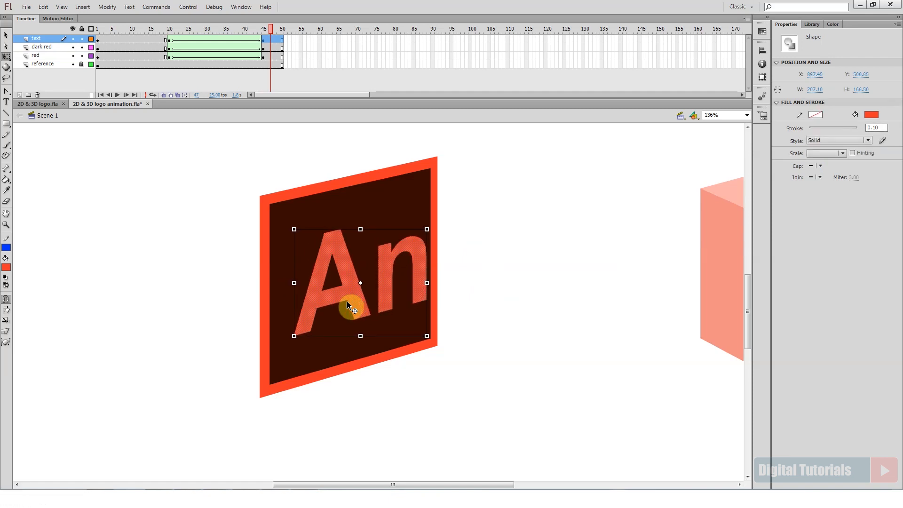
key(Left)
- Play the shape tween from frame 19 and examine the skewed logo at frame 47
drag(275, 40, 162, 47)
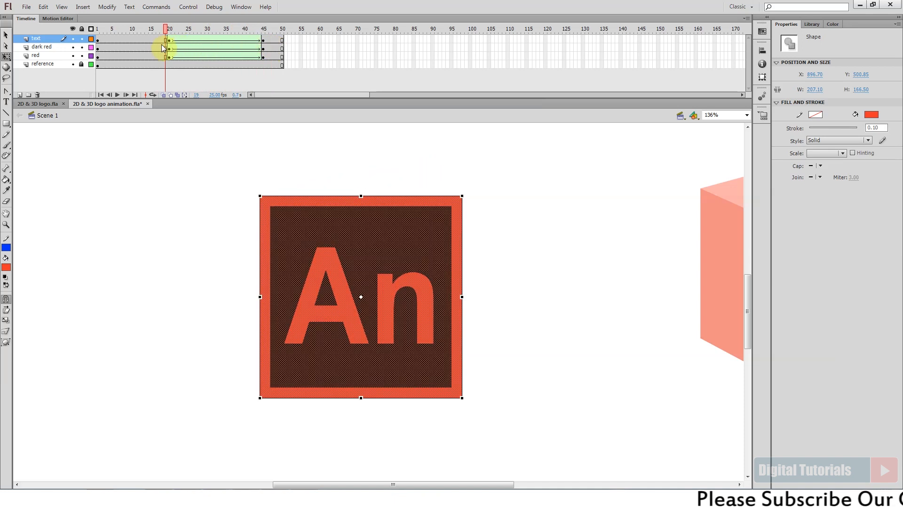
key(Return)
click(271, 40)
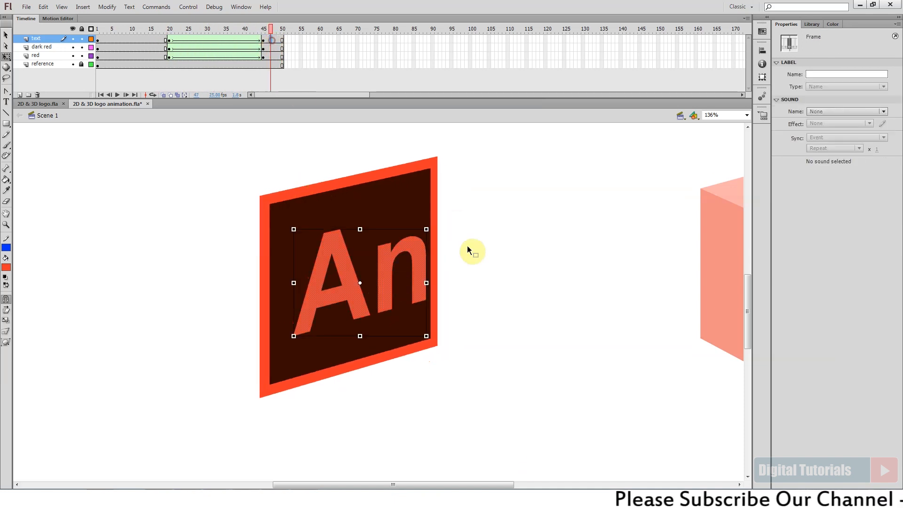
click(506, 372)
key(ctrl+2)
click(509, 315)
key(ctrl+equal)
drag(329, 302, 414, 349)
- Add two new layers directly above the reference layer and name the upper one "top"
click(38, 62)
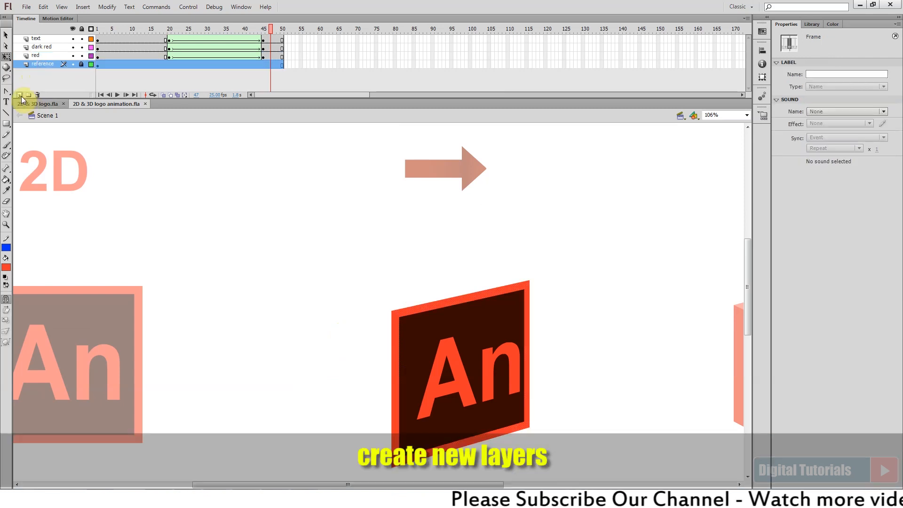
click(19, 94)
click(19, 94)
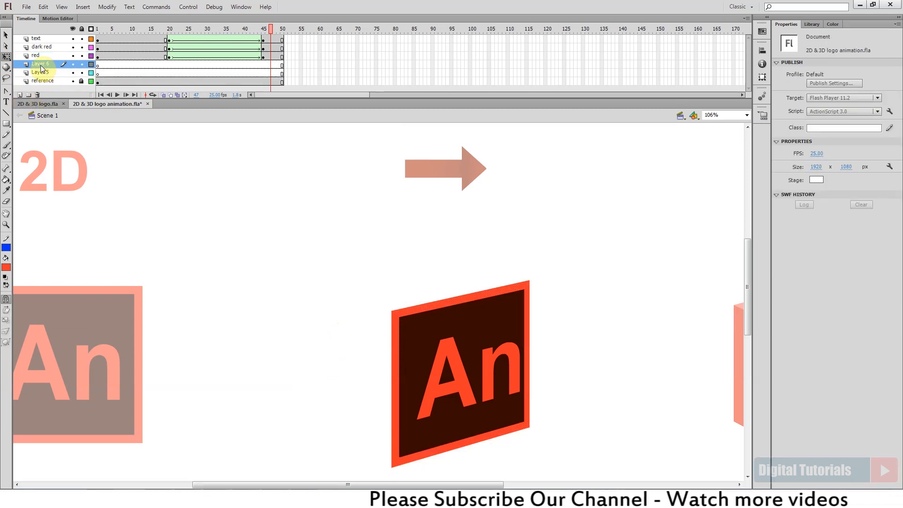
double_click(41, 64)
text(top)
- Save the file and rename the new layer below "top" as "side"
click(43, 73)
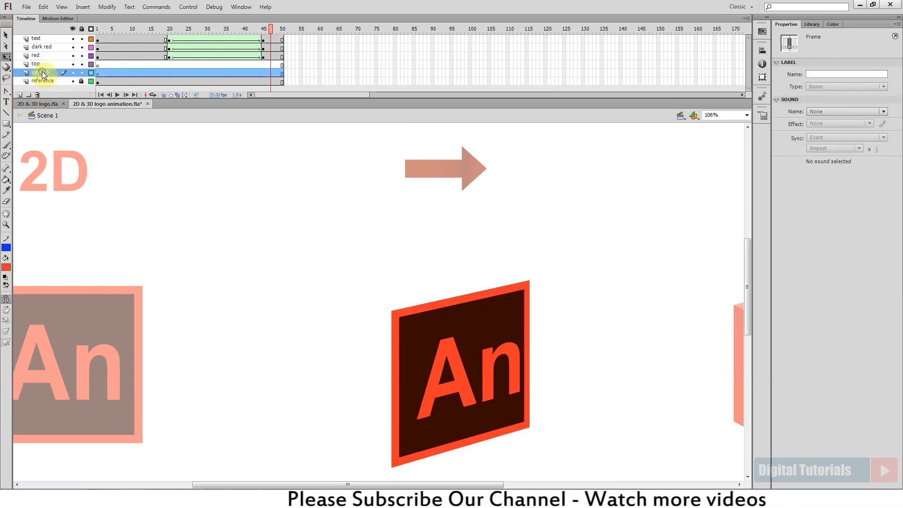
key(ctrl+s)
double_click(40, 73)
text(side)
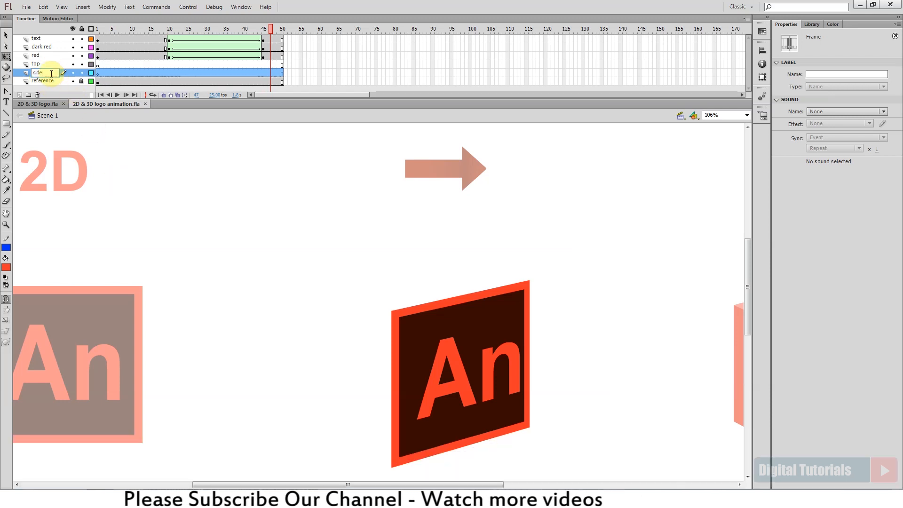
click(237, 285)
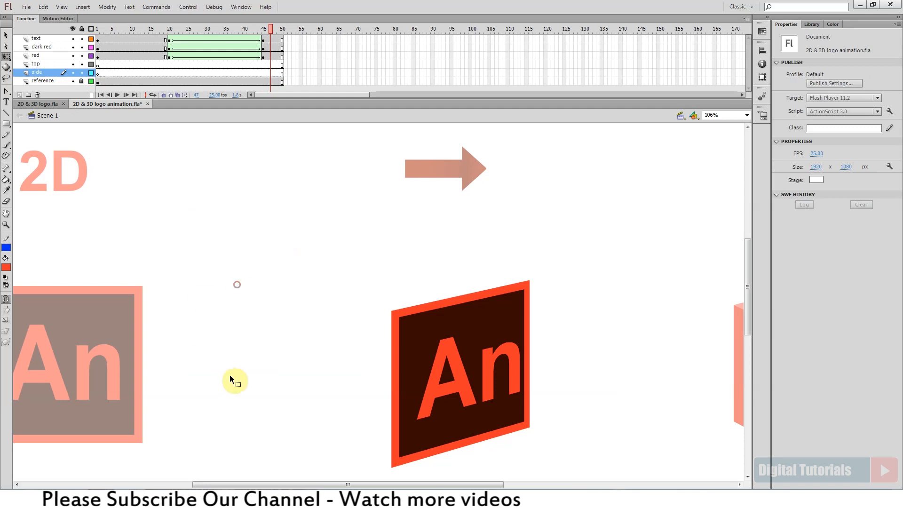
- Copy the red frame shape into the side layer at frame 50, offset it up and left, and scale it to about 262 by 355 px
click(395, 315)
key(ctrl+c)
mouse_move(362, 333)
mouse_down()
mouse_move(340, 339)
mouse_move(352, 324)
mouse_up()
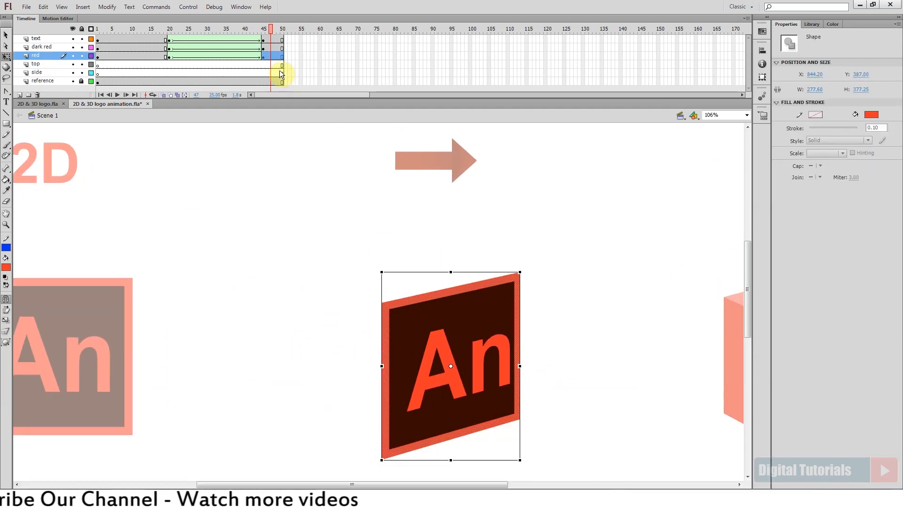
click(281, 74)
key(ctrl+shift+v)
drag(365, 261, 308, 284)
drag(390, 229, 382, 240)
drag(357, 303, 354, 301)
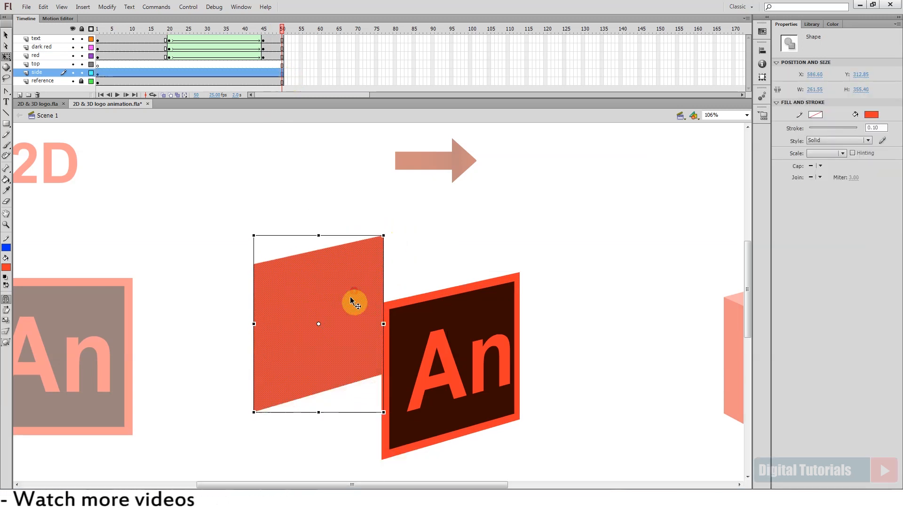
- Fill the copied face with blue and position its right edge behind the logo's left edge, at about X 589.5, Y 308
click(6, 267)
click(36, 319)
drag(327, 362, 323, 359)
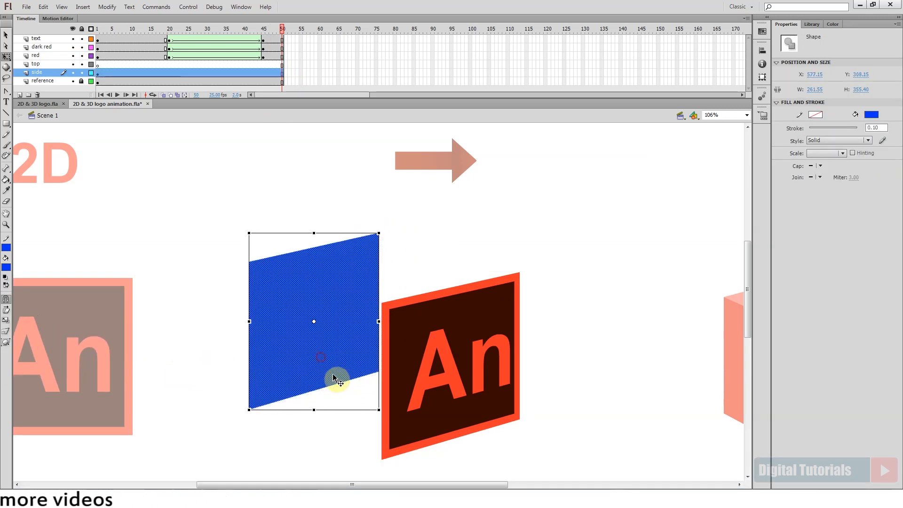
scroll(359, 315, down, 3)
scroll(346, 317, up, 3)
click(346, 310)
drag(347, 309, 355, 309)
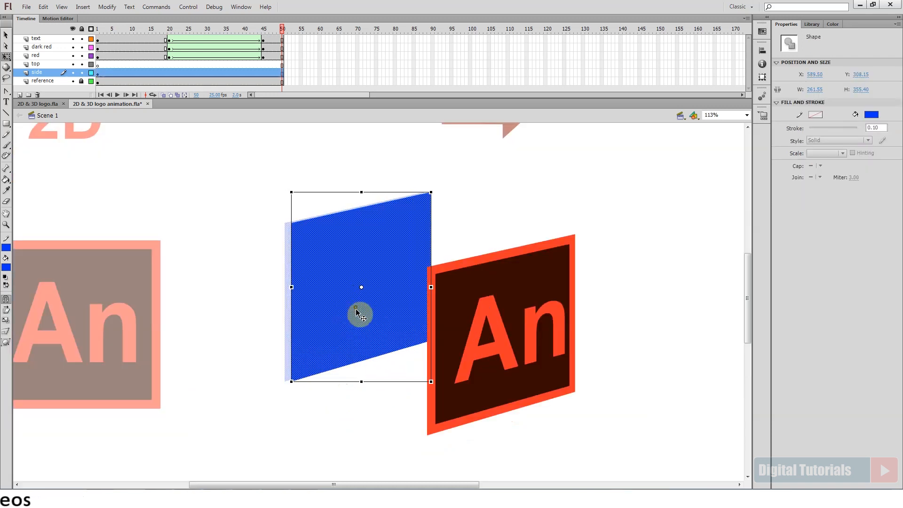
key(ctrl+shift+a)
- Draw black 1.00 lines joining the blue face's upper corners to the logo's upper corners and along the logo's upper edge
scroll(365, 299, up, 1)
click(6, 247)
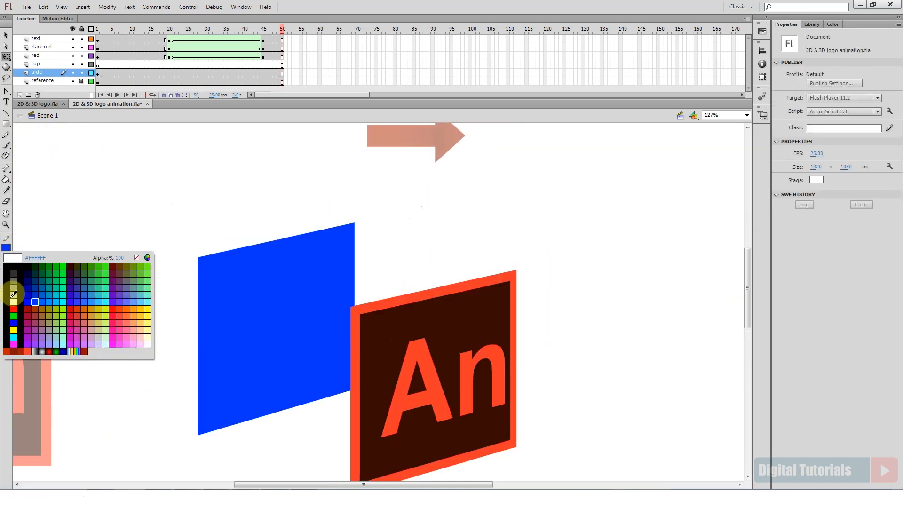
click(13, 295)
click(6, 115)
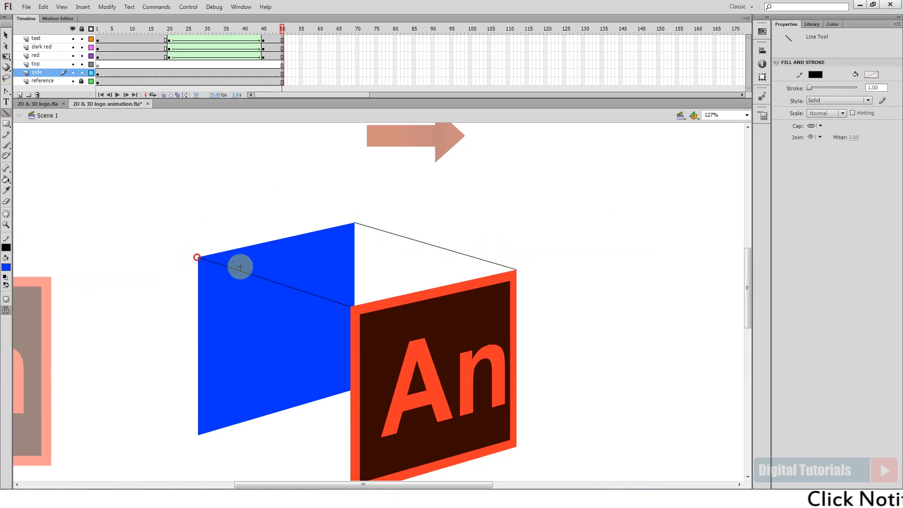
drag(350, 306, 198, 257)
scroll(485, 312, up, 8)
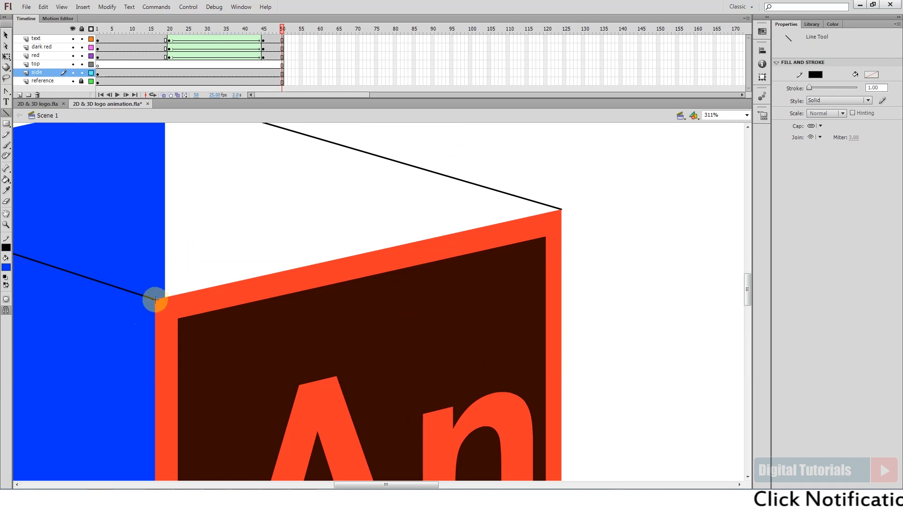
scroll(329, 305, left, 3)
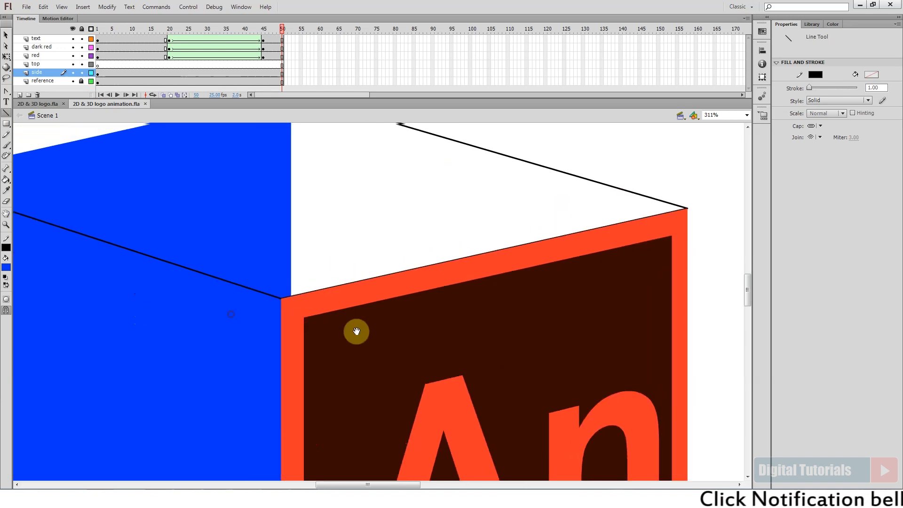
scroll(357, 316, up, 1)
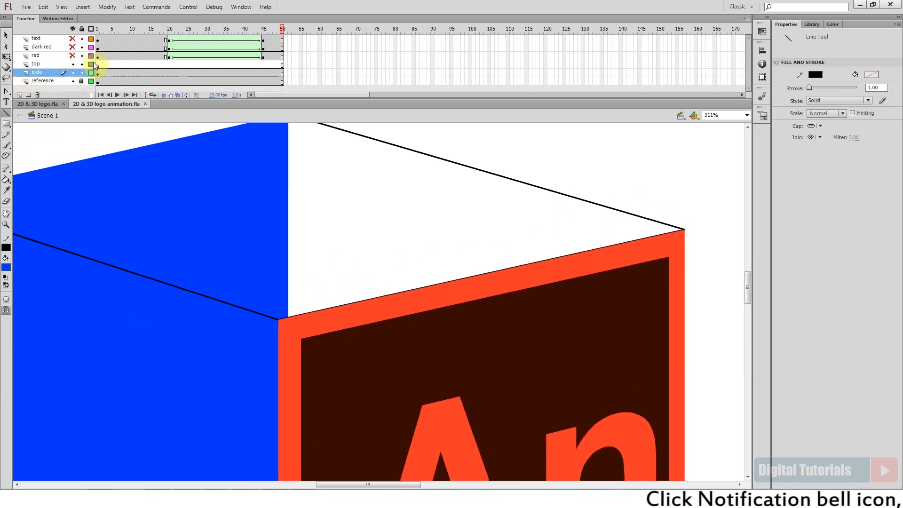
- Show the three logo layers again and draw black lines along the side's lower edge and the logo's left edge
click(393, 283)
scroll(419, 308, down, 5)
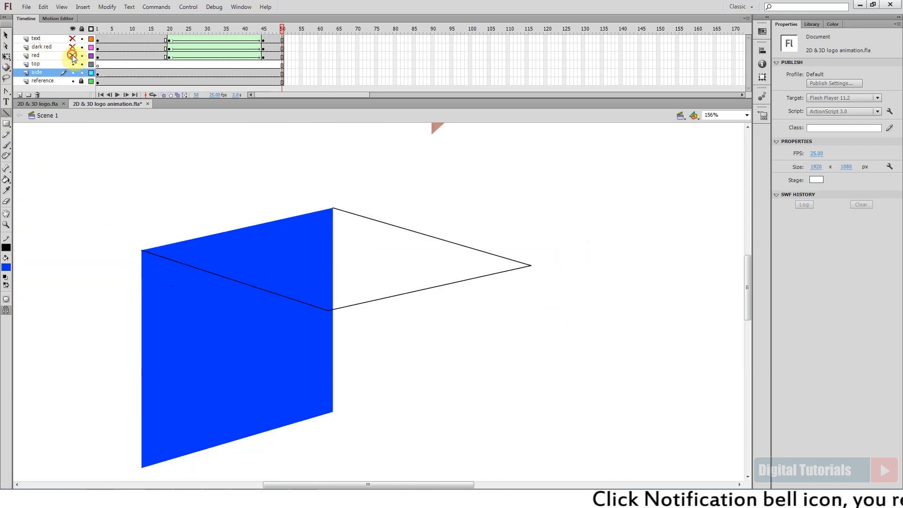
drag(73, 56, 73, 40)
scroll(353, 339, down, 3)
click(344, 205)
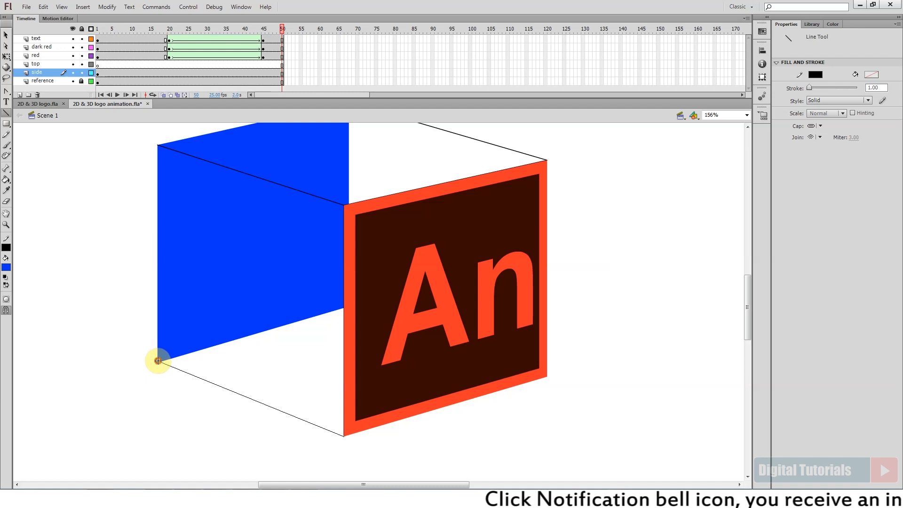
drag(131, 300, 435, 440)
mouse_move(78, 258)
mouse_down()
mouse_move(460, 418)
mouse_move(485, 419)
mouse_up()
- Sample the logo frame's red, darken it to RGB 224, 26, 10, and fill both parts of the side face
scroll(434, 404, down, 3)
key(p)
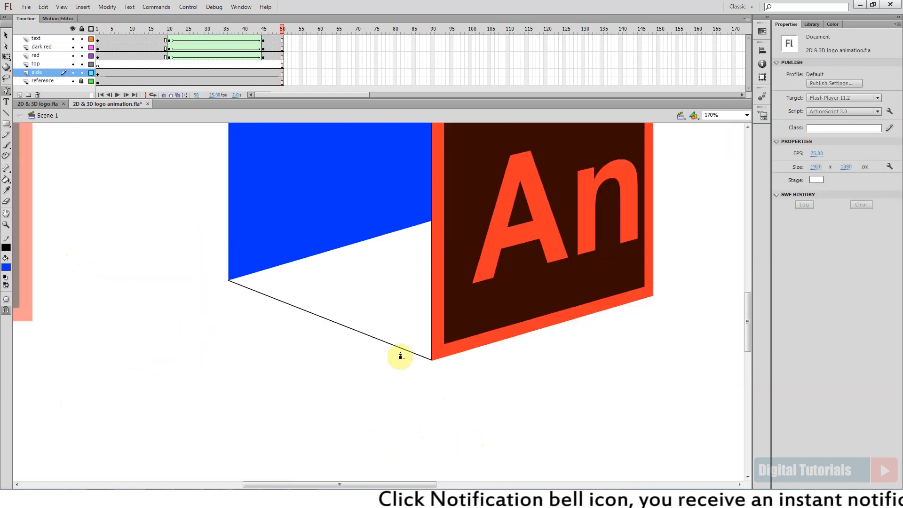
scroll(401, 355, down, 3)
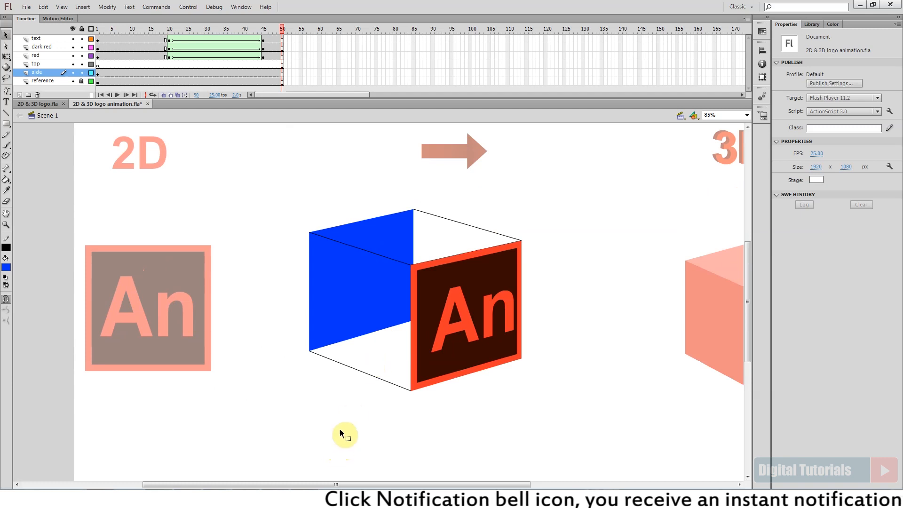
scroll(301, 305, up, 3)
key(i)
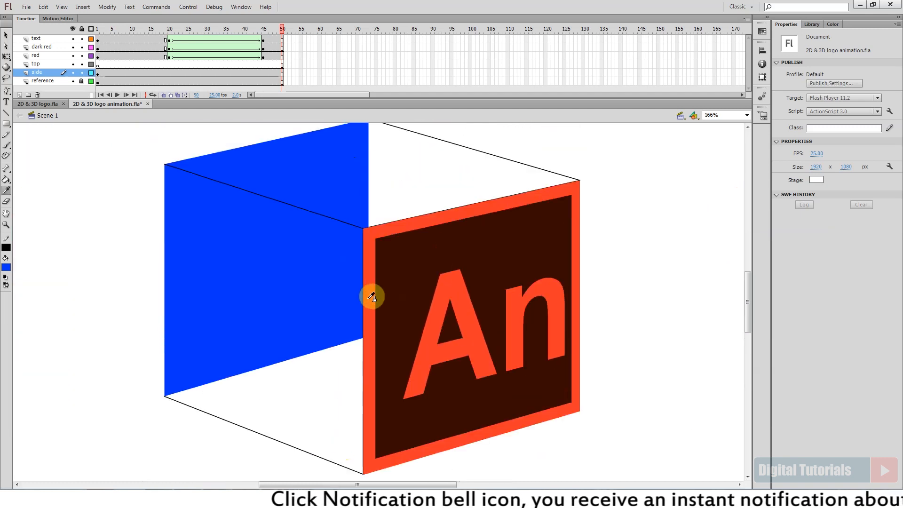
click(370, 298)
click(147, 271)
click(552, 233)
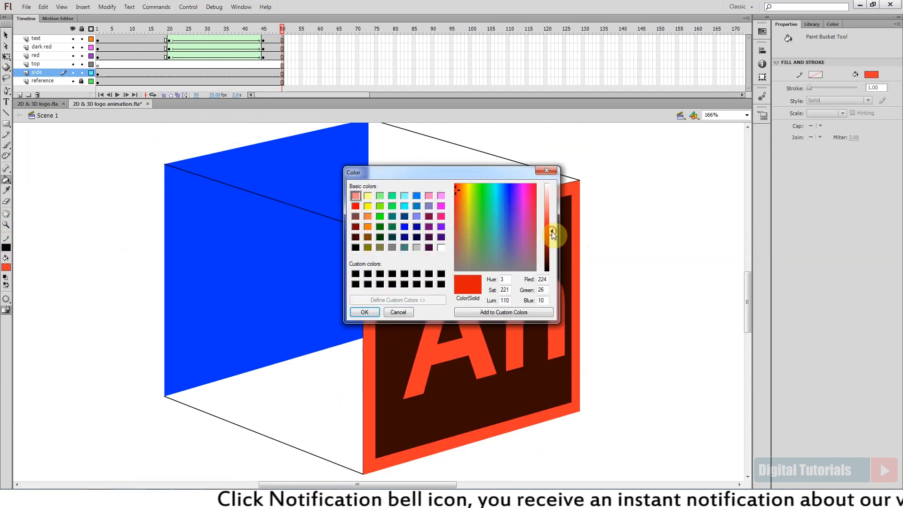
click(364, 313)
click(314, 356)
click(230, 275)
- Choose a lighter tint of the red and fill the cube's top face with it
click(147, 273)
click(364, 312)
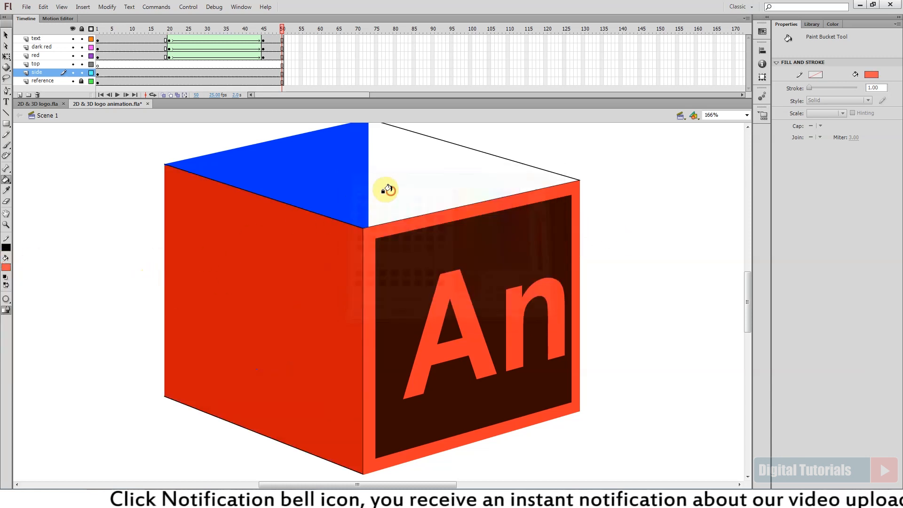
click(387, 188)
- Delete the connected black outline strokes around the cube's faces
double_click(300, 208)
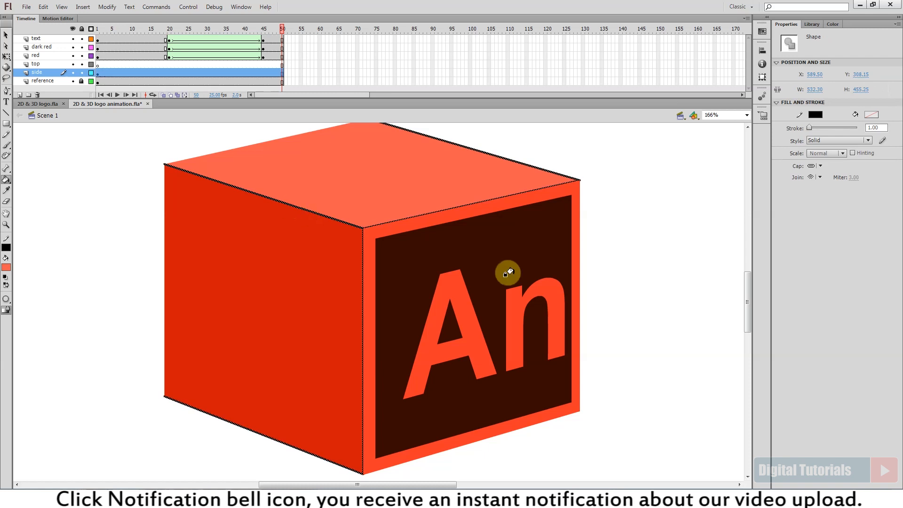
key(Delete)
key(ctrl+minus)
key(ctrl+2)
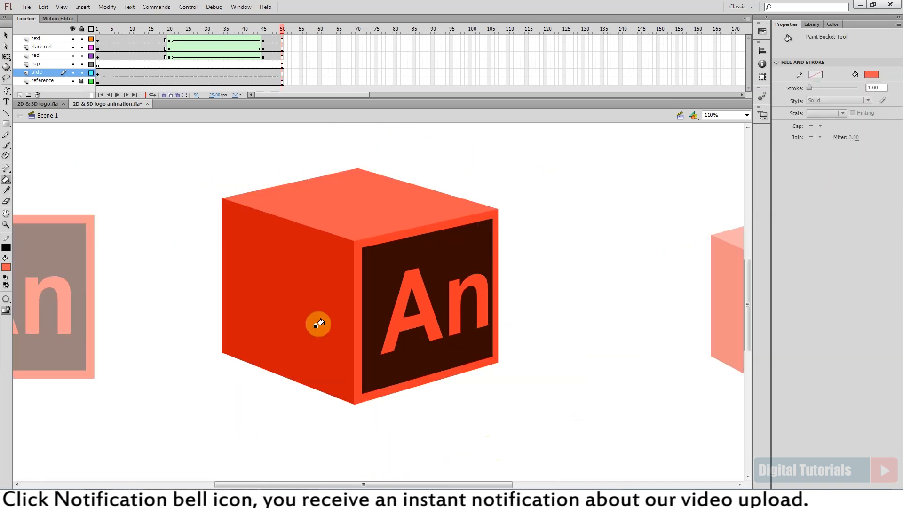
- Save the file, then cut the top face from the side layer and paste it in place on the top layer
ctrl+click(314, 216)
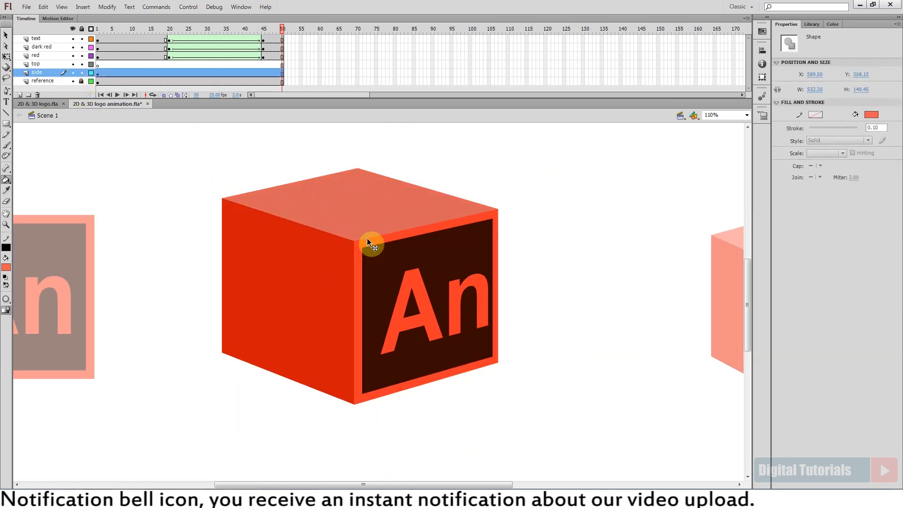
key(ctrl+s)
key(ctrl+x)
click(177, 65)
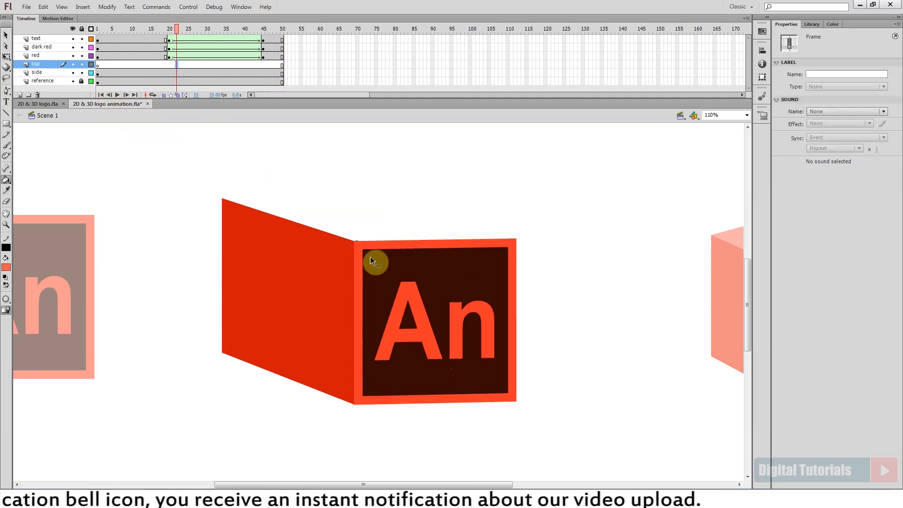
key(ctrl+shift+v)
- Delete the leftover blue sliver on the side layer at the logo's upper-left corner
ctrl+click(530, 218)
drag(335, 212, 401, 266)
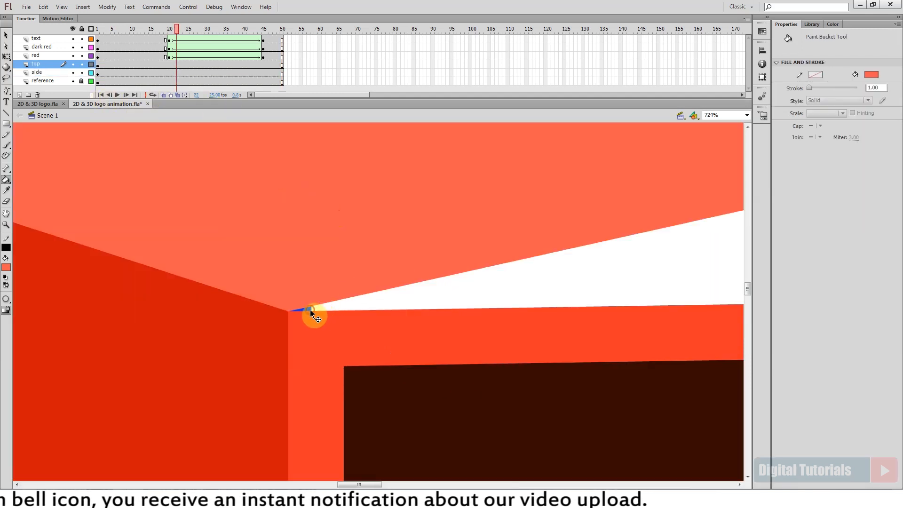
ctrl+click(310, 311)
key(Delete)
key(ctrl+minus)
key(ctrl+minus)
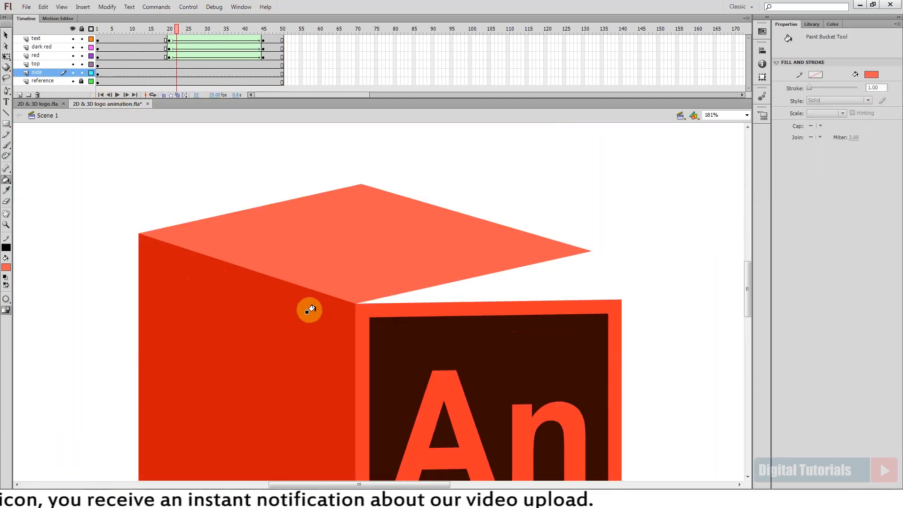
- Insert keyframes at frame 45 on the top and side layers and clear both faces from the frames before it
drag(194, 36, 263, 62)
key(F6)
click(230, 66)
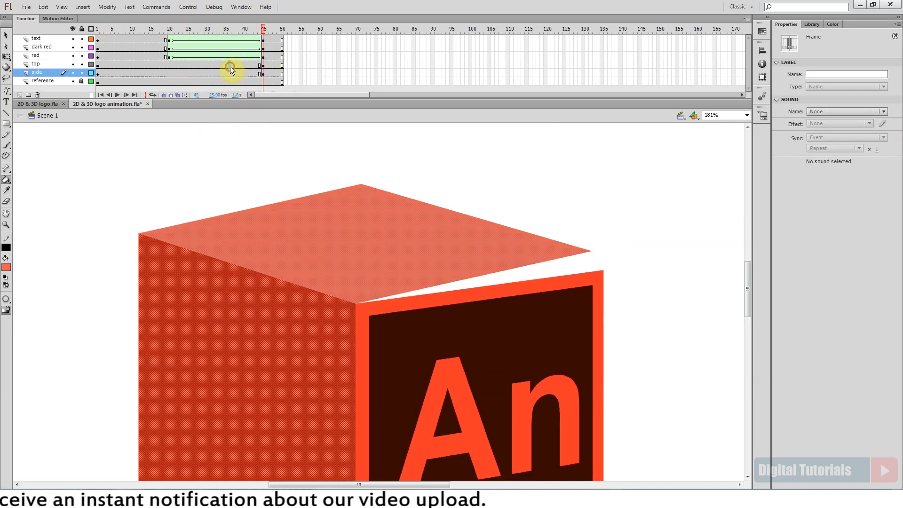
shift+click(232, 73)
key(Delete)
key(ctrl+2)
- Darken the red fill colour further and refill the cube's side face at frame 50
drag(235, 28, 376, 111)
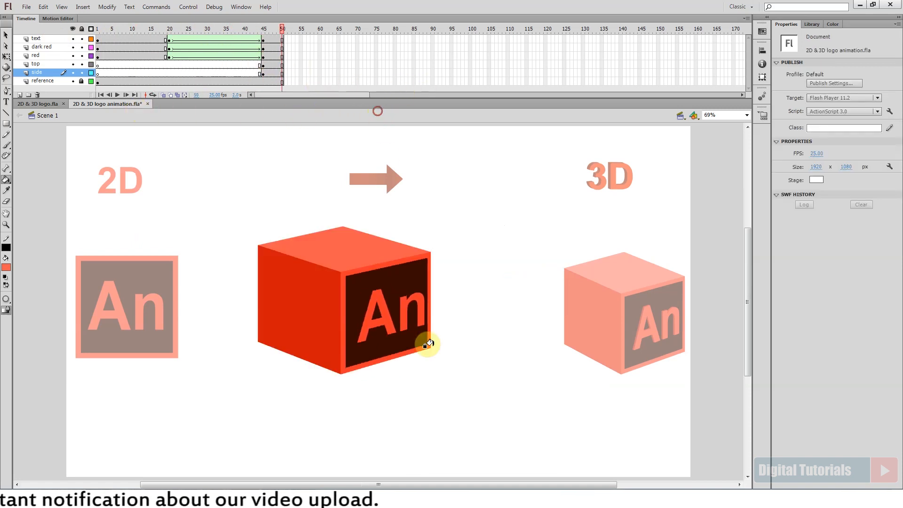
drag(260, 200, 450, 390)
drag(299, 360, 299, 329)
click(8, 268)
click(147, 278)
click(549, 239)
click(364, 312)
click(251, 304)
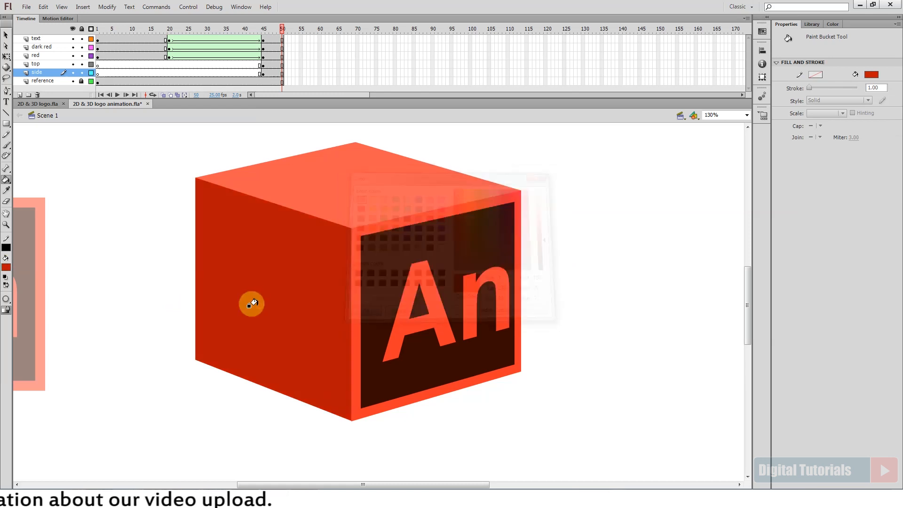
- Lighten the dark red slightly and refill the cube's side face with it
click(8, 269)
click(147, 277)
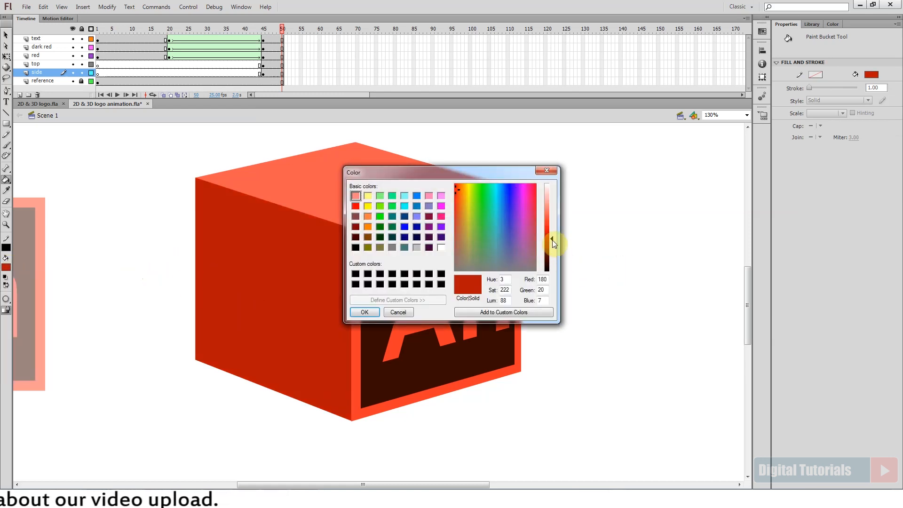
click(364, 312)
click(284, 313)
key(ctrl+2)
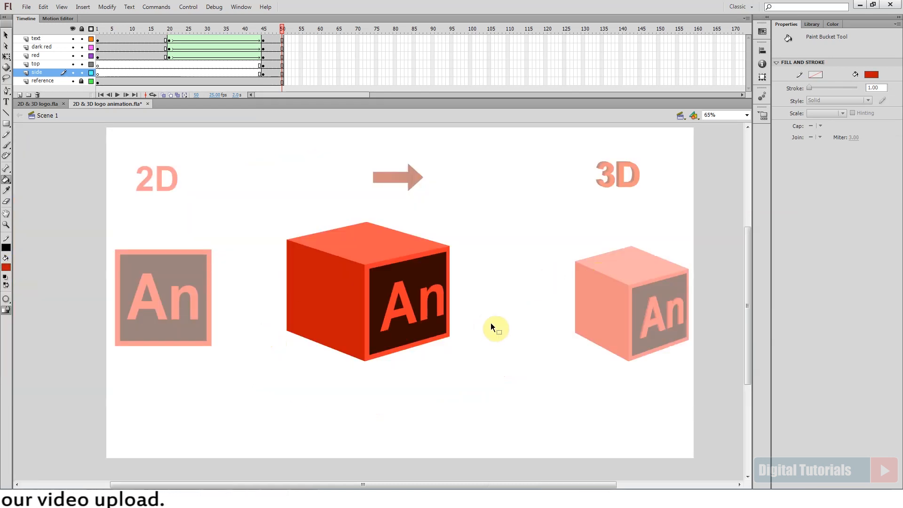
- Extend all layers to frame 75 and make the top and side faces start at frame 20
drag(270, 32, 309, 55)
drag(224, 211, 467, 441)
drag(306, 300, 309, 344)
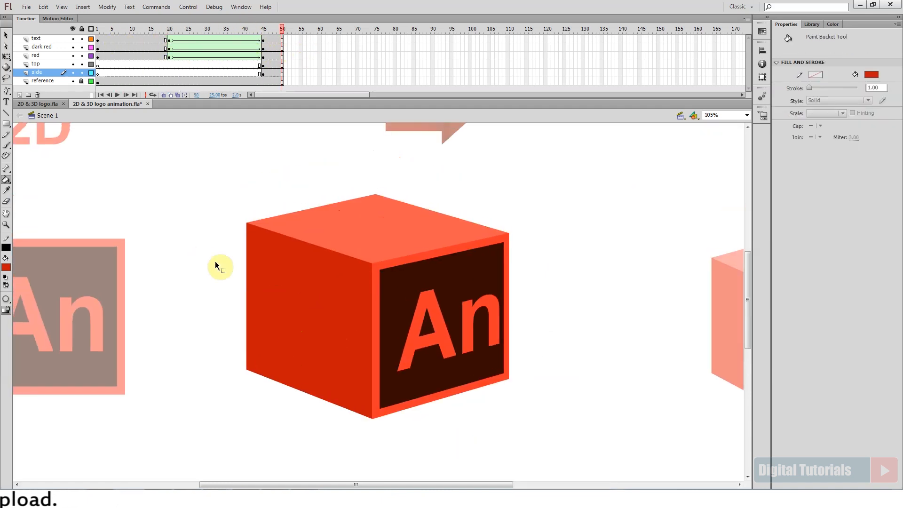
ctrl+click(343, 229)
click(283, 29)
key(F5)
key(F5)
key(F5)
key(F5)
key(F5)
key(F5)
key(F5)
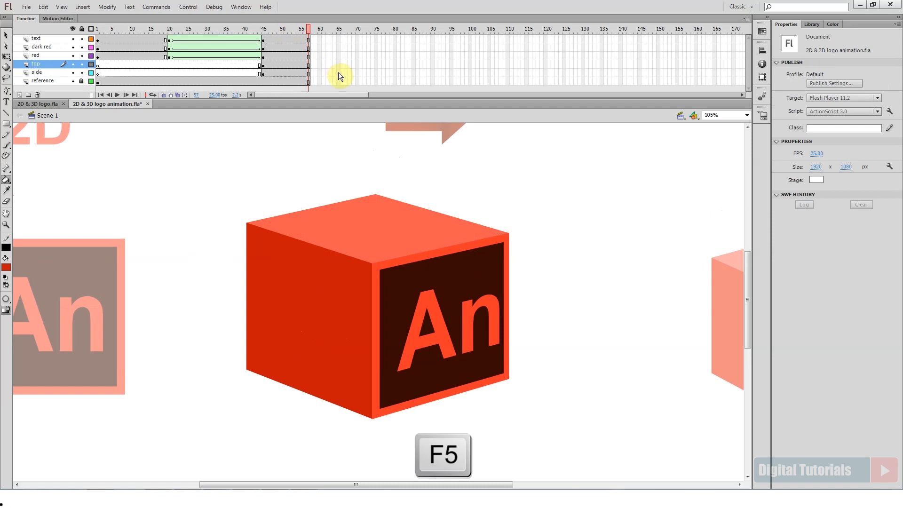
click(303, 81)
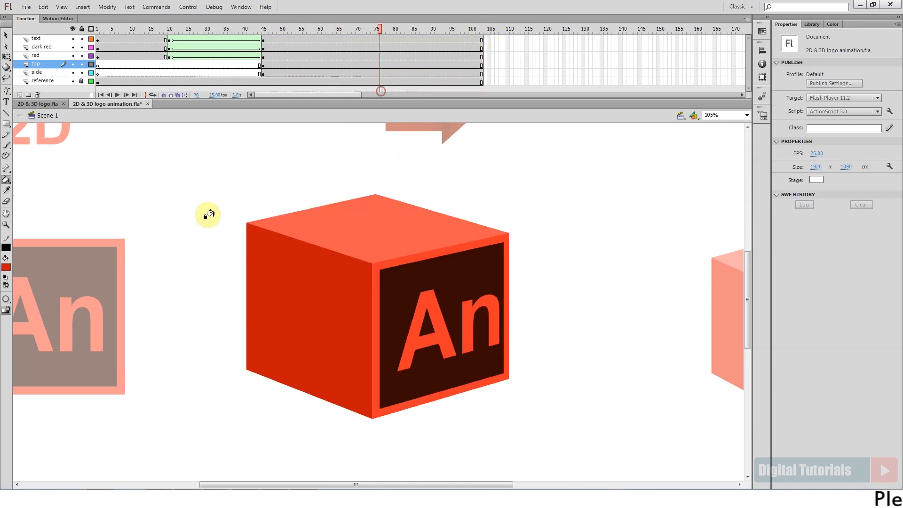
click(302, 325)
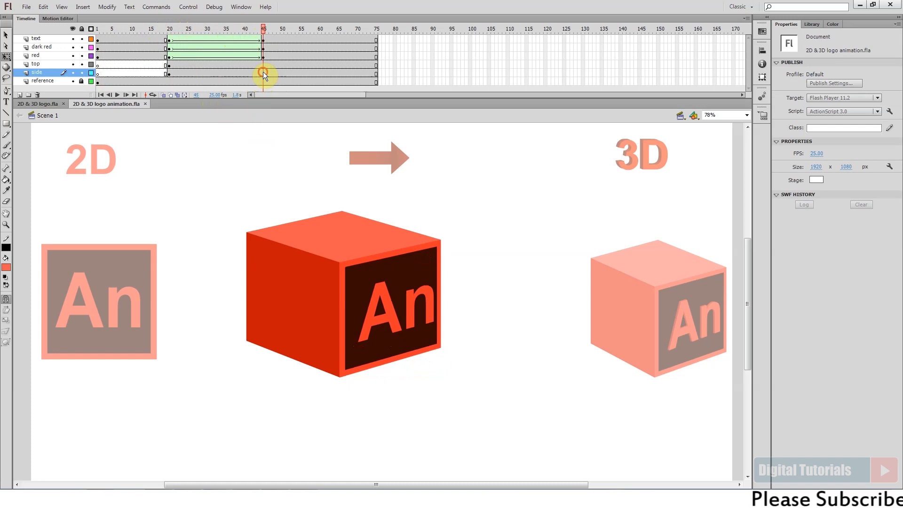
- Insert keyframes at frame 45 on the top and side layers and create shape tweens from frame 20
drag(263, 67, 231, 73)
key(F6)
right_click(231, 70)
click(268, 86)
- At frame 20, squeeze the side face to about 3.25 px wide along the logo's left edge and preview the tween
click(170, 74)
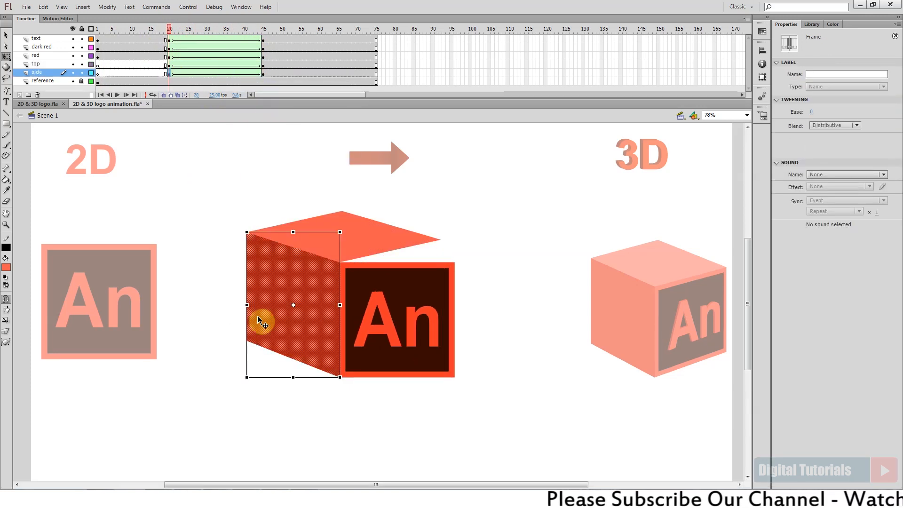
drag(246, 305, 334, 329)
scroll(337, 331, up, 5)
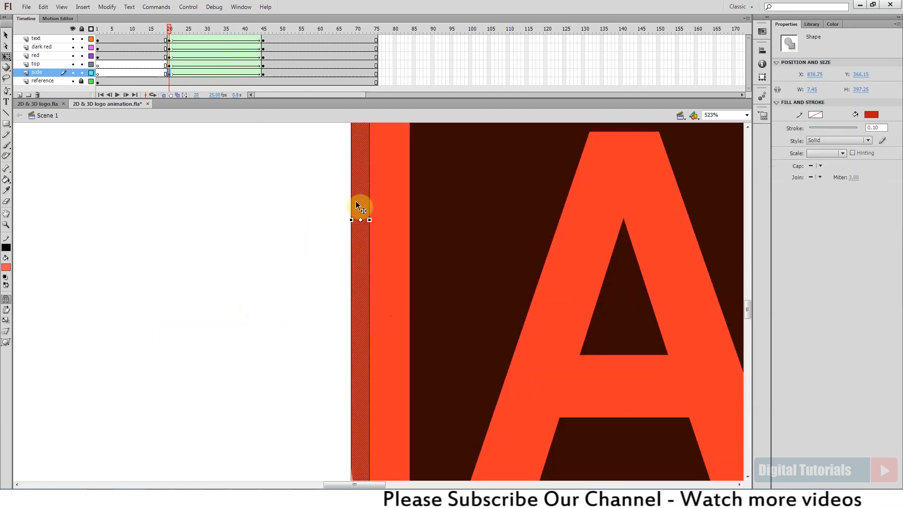
drag(349, 221, 360, 221)
click(326, 259)
key(ctrl+2)
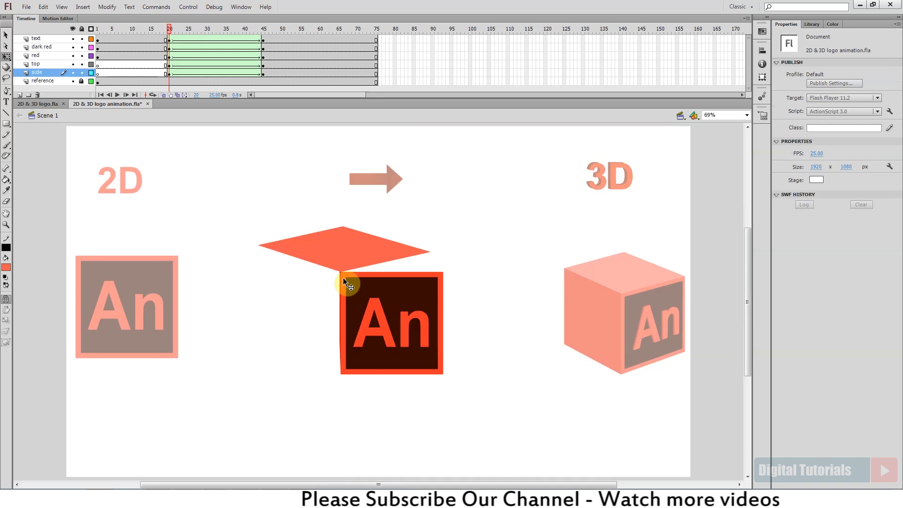
key(Return)
key(Return)
drag(247, 40, 150, 31)
key(Return)
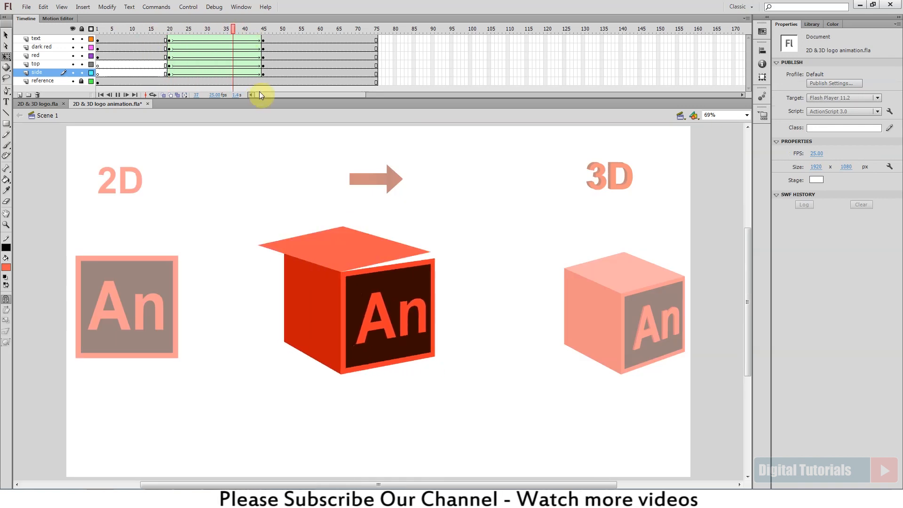
drag(219, 29, 263, 42)
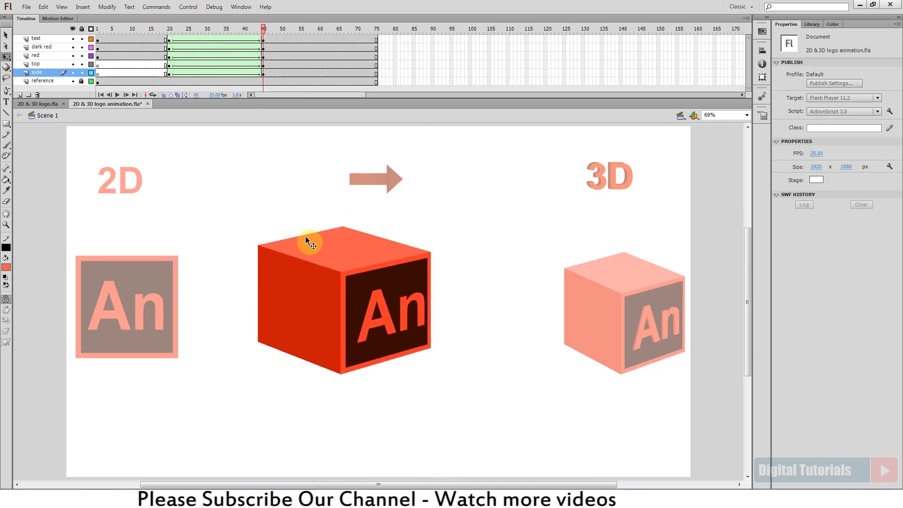
- At frame 20, flatten the top face and move its corners onto the logo's upper edge
click(169, 30)
click(365, 263)
key(ctrl+equal)
click(446, 239)
drag(436, 236, 459, 274)
drag(270, 187, 397, 267)
drag(109, 222, 303, 304)
drag(340, 203, 358, 236)
drag(714, 242, 47, 240)
drag(734, 215, 449, 207)
drag(395, 194, 413, 225)
key(ctrl+2)
drag(322, 240, 359, 295)
key(ctrl+2)
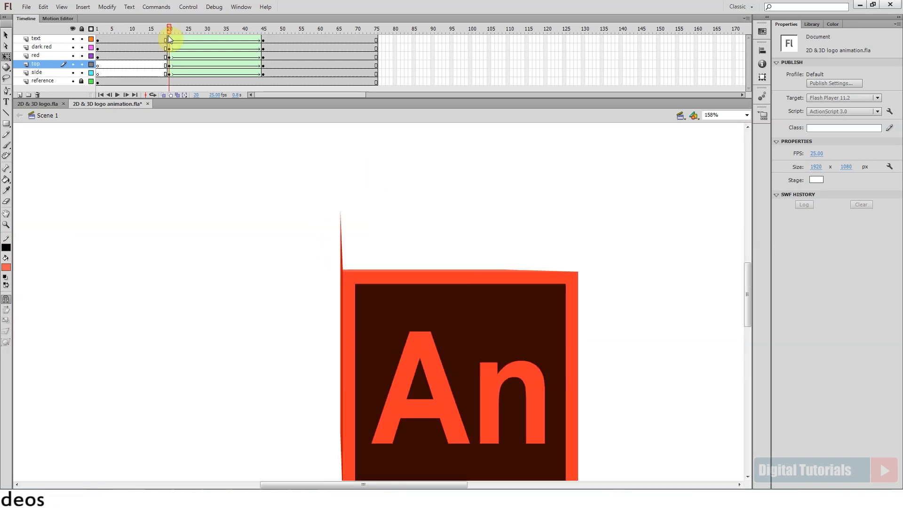
- At frame 20, widen the side face, move its outer corners onto the logo's left edge corners, and preview the animation
drag(293, 329, 303, 204)
key(ctrl+s)
click(351, 130)
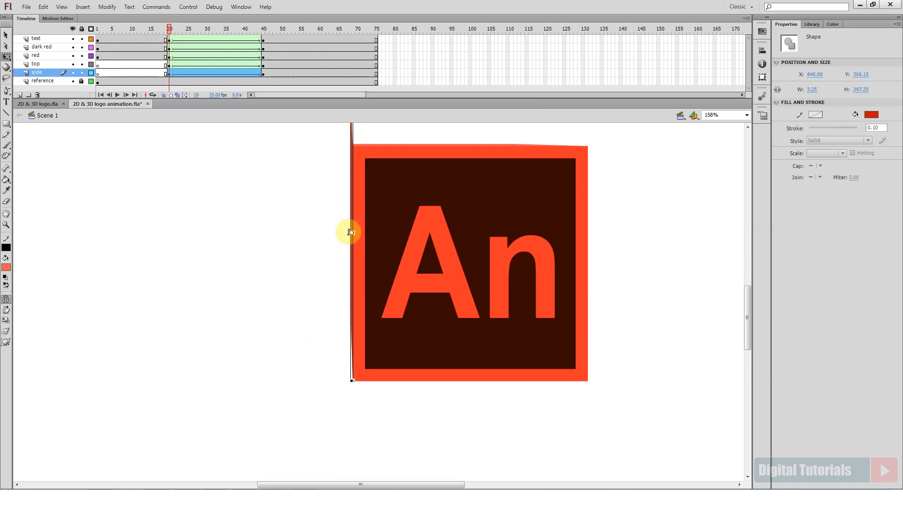
drag(351, 232, 322, 232)
scroll(294, 212, up, 4)
drag(320, 236, 319, 230)
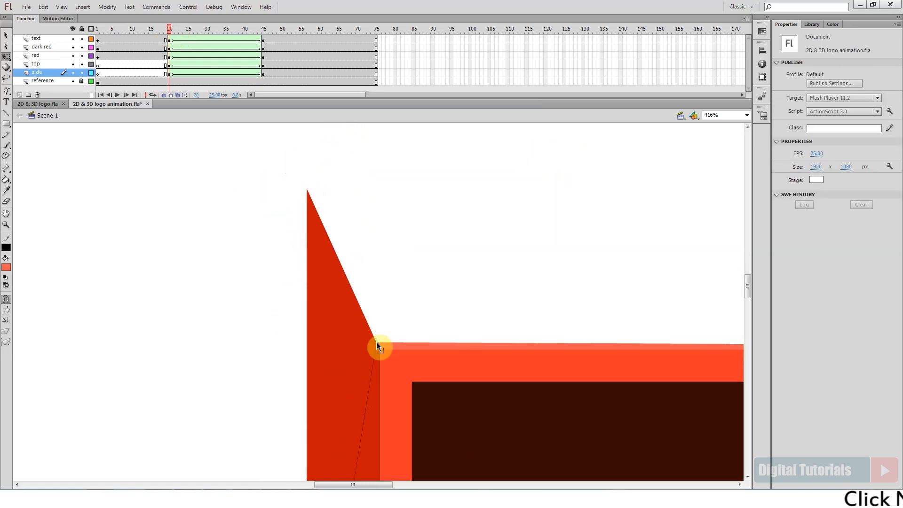
drag(377, 342, 377, 343)
drag(340, 309, 310, 132)
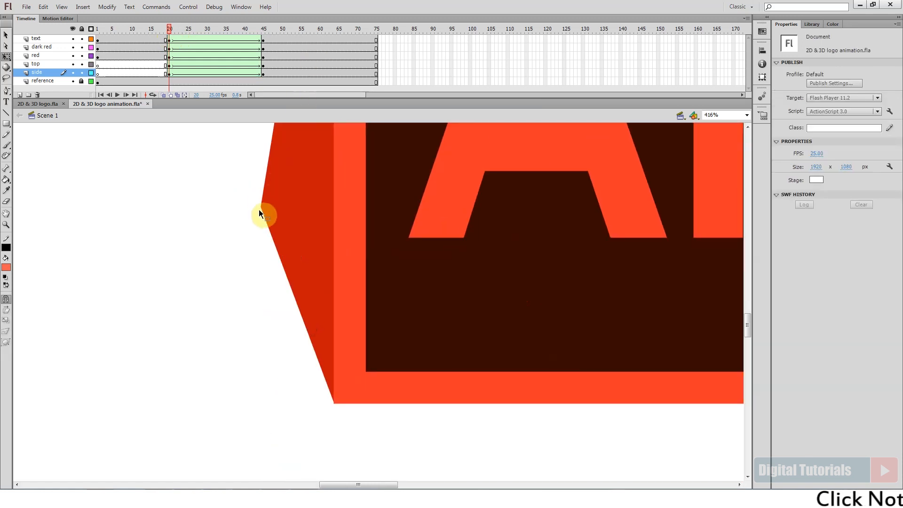
drag(325, 390, 328, 397)
key(ctrl+2)
key(Return)
drag(229, 32, 156, 37)
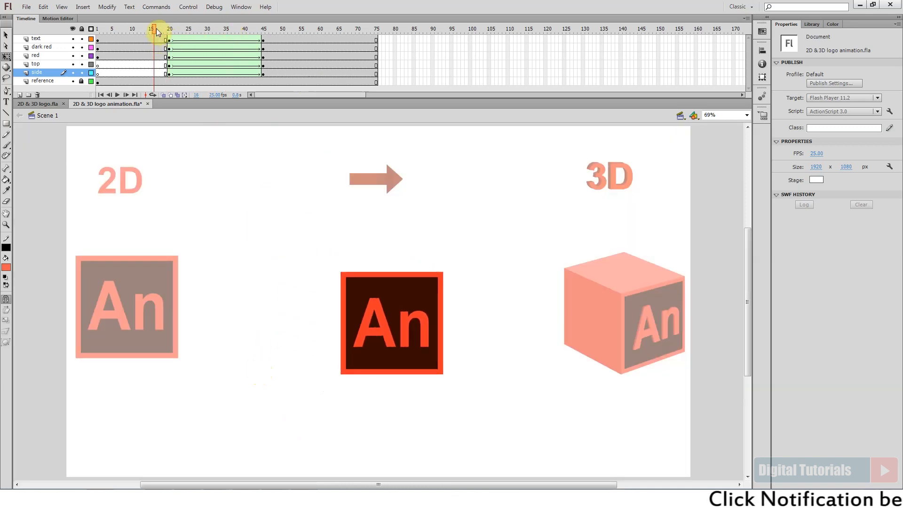
key(Return)
- Insert frames inside the shape tweens on all layers until the tweens end at about frame 74
drag(181, 33, 204, 74)
key(F5)
key(F5)
key(F5)
key(F5)
key(F5)
key(F5)
key(F5)
key(F5)
key(F5)
key(F5)
key(F5)
key(F5)
key(F5)
key(F5)
key(F5)
key(F5)
key(F5)
key(F5)
key(F5)
key(F5)
key(F5)
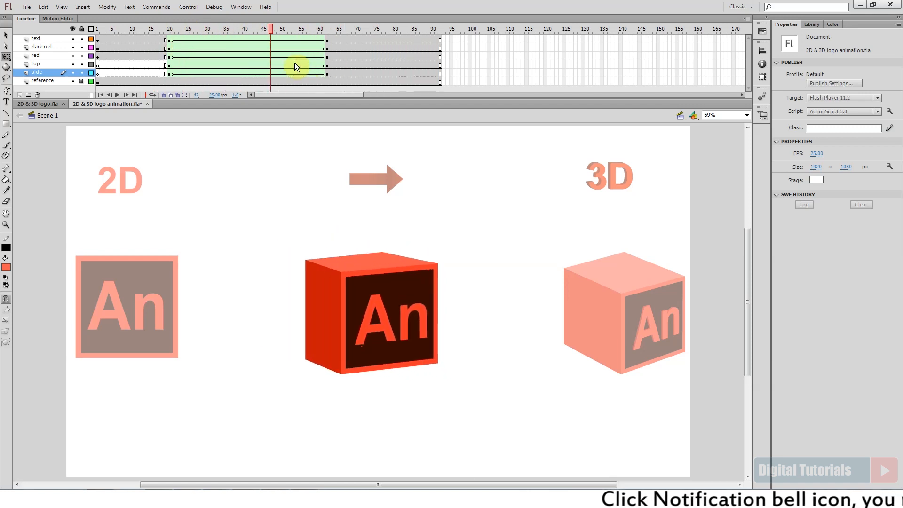
- Save the file and play the lengthened animation from its start
drag(316, 31, 134, 47)
key(ctrl+s)
key(Return)
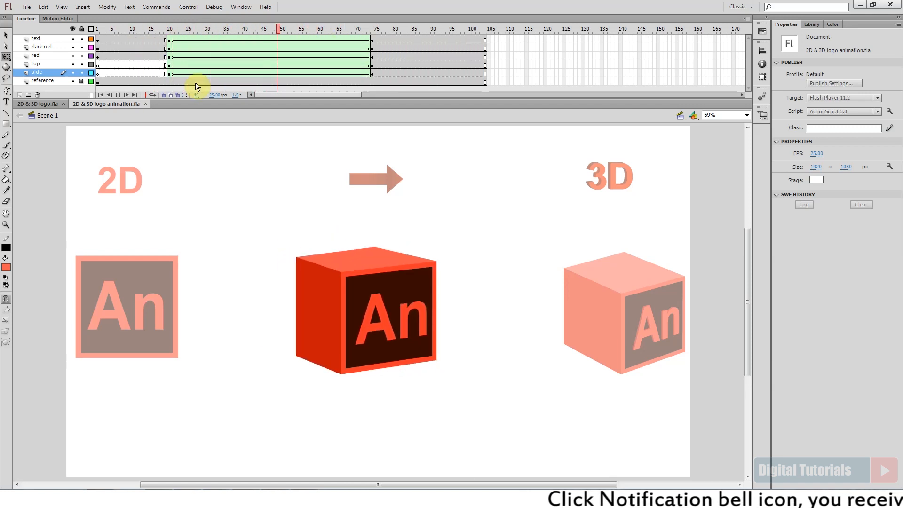
key(shift+comma)
key(Return)
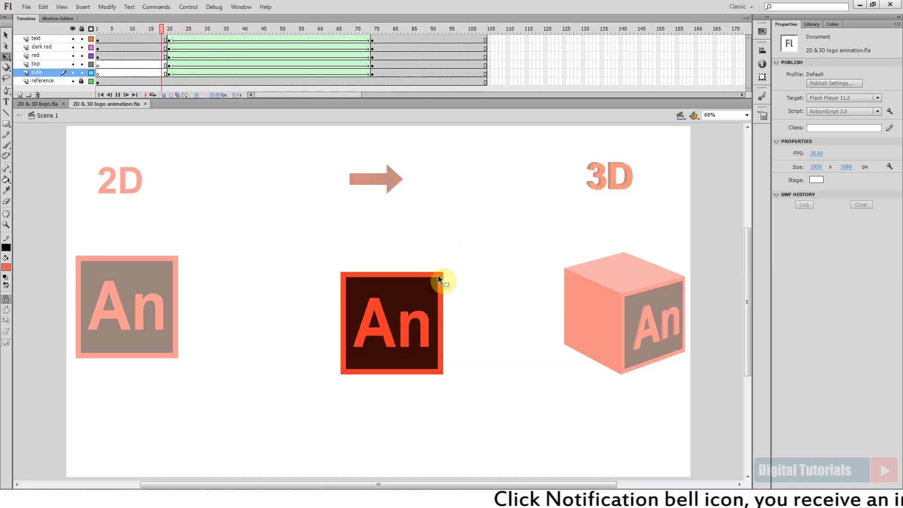
- Duplicate the text layer at frame 20
drag(348, 270, 435, 379)
drag(362, 359, 395, 411)
drag(362, 27, 371, 83)
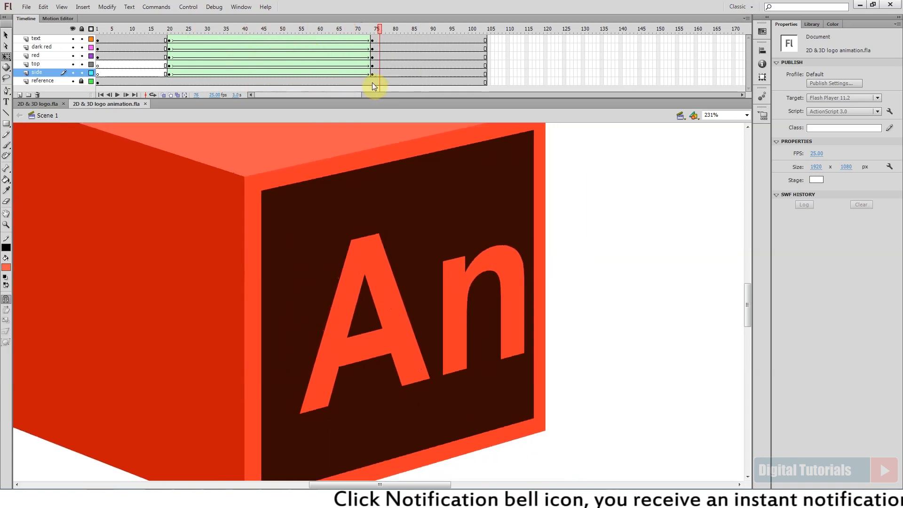
click(379, 278)
scroll(365, 301, left, 3)
key(ctrl+2)
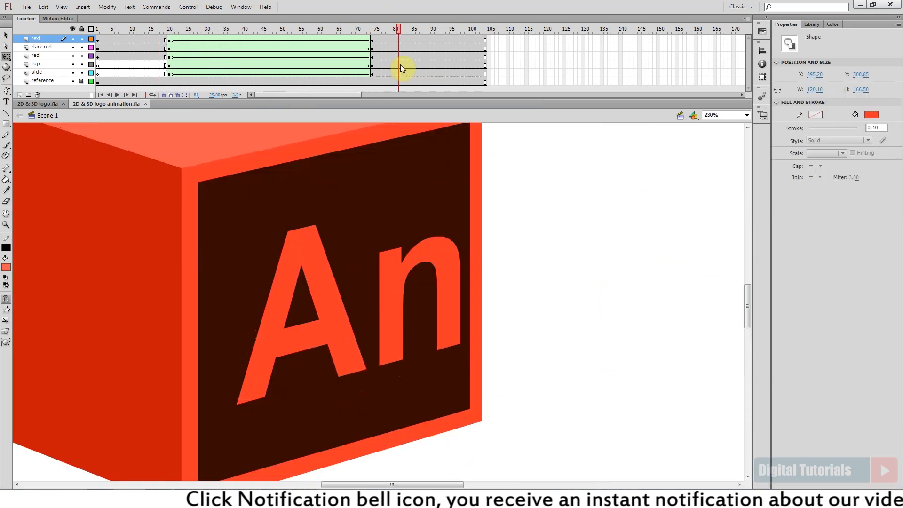
click(170, 52)
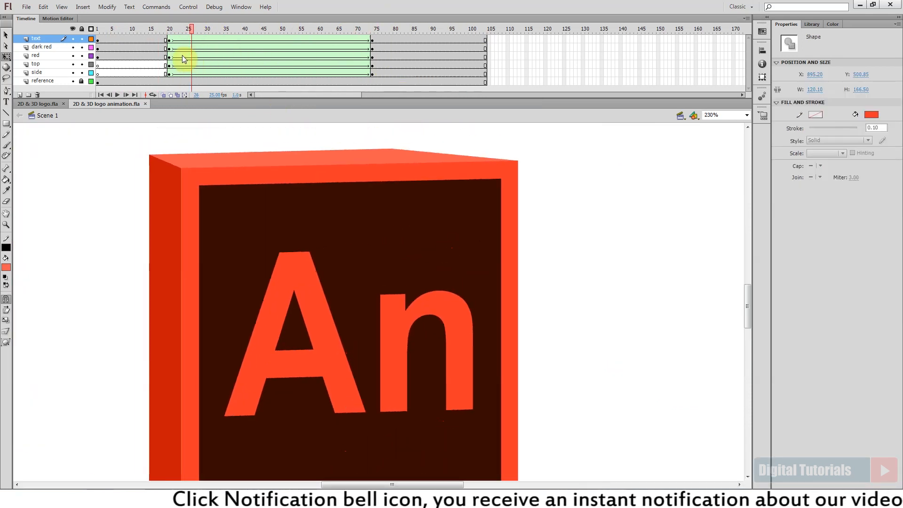
right_click(41, 43)
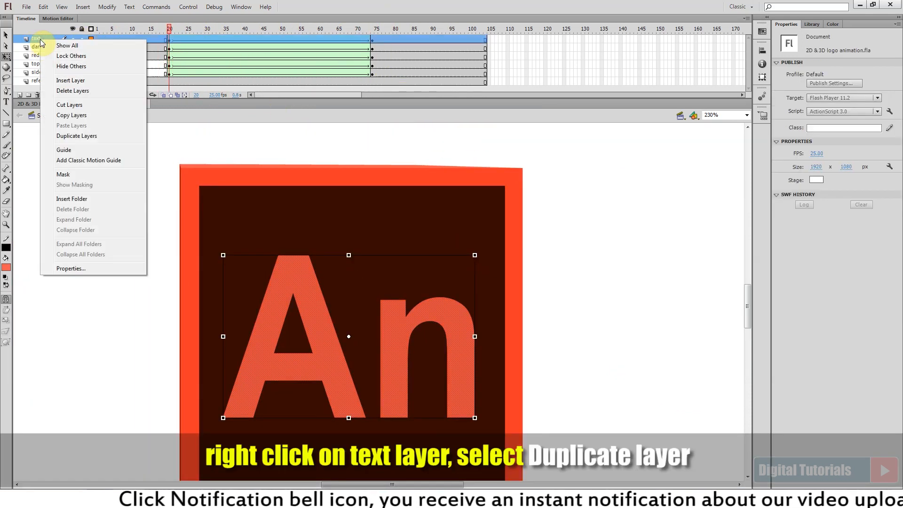
click(62, 139)
- Rename the lower text layer to "text depth" and the copy above it to "text"
click(39, 49)
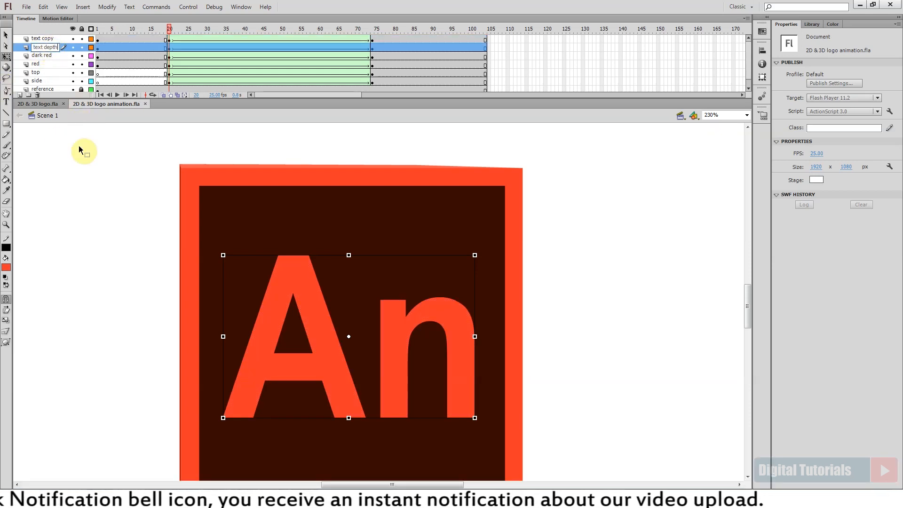
click(80, 123)
click(47, 41)
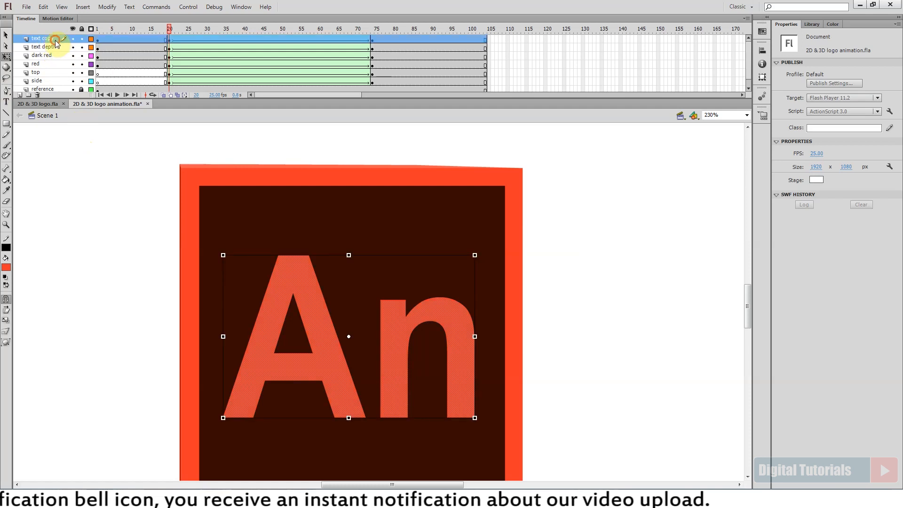
click(298, 299)
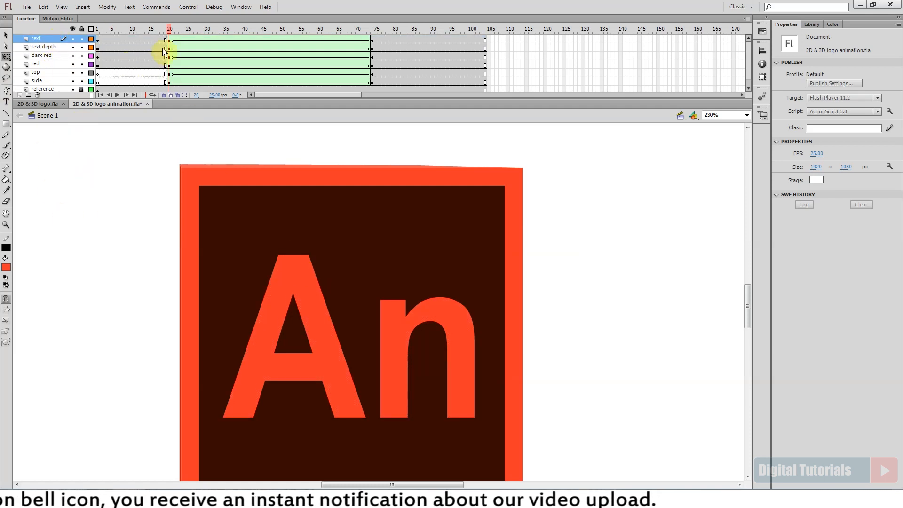
- At frame 74, nudge the text depth shape left so it shows behind the front "An" letters
click(373, 49)
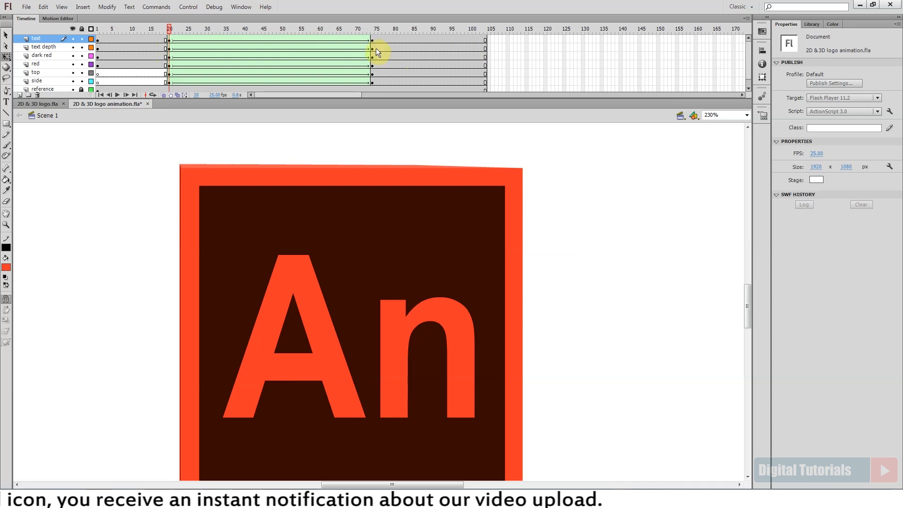
key(Left)
key(Left)
key(Left)
key(Left)
key(Left)
key(Left)
key(Left)
key(Left)
key(Left)
key(Left)
key(Left)
key(Left)
key(Left)
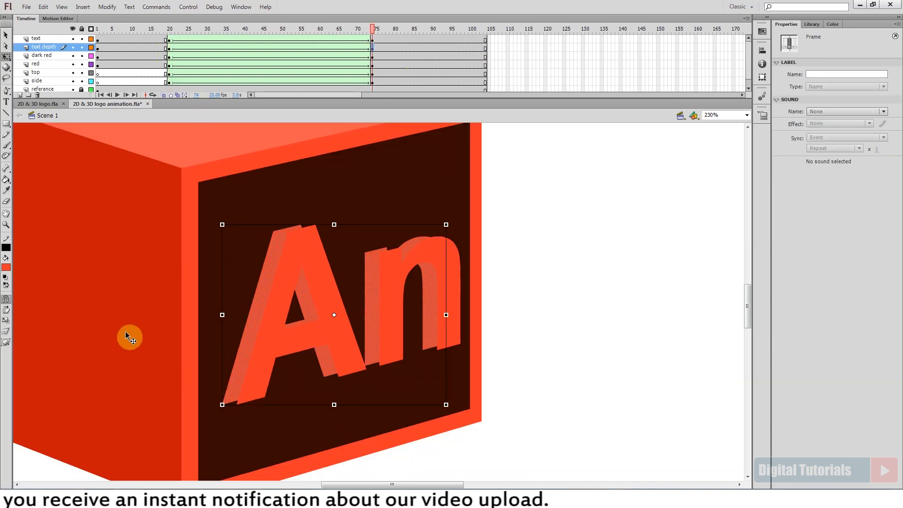
- Fill the offset depth letters at frame 74 with the dark red of the cube's side face
click(7, 269)
click(326, 288)
click(113, 162)
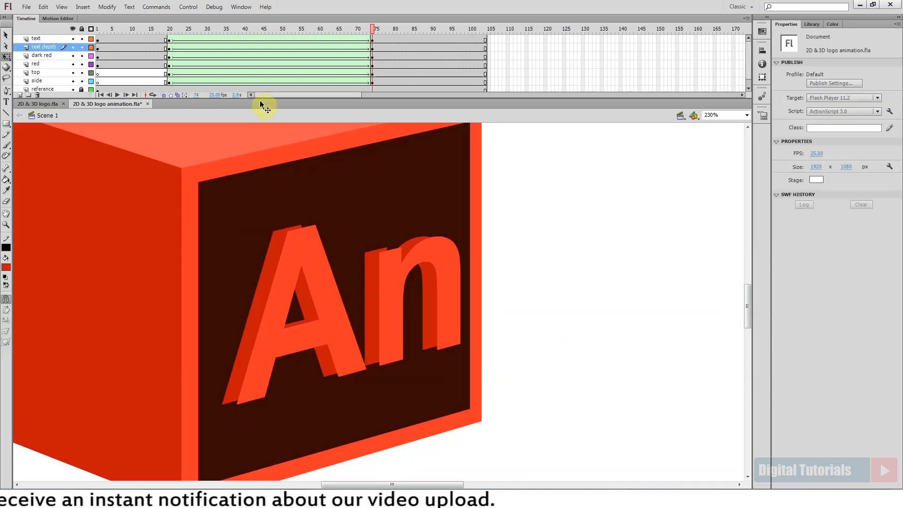
- Shift the depth letters at frame 74 slightly back toward the front letters and preview the tween
click(371, 46)
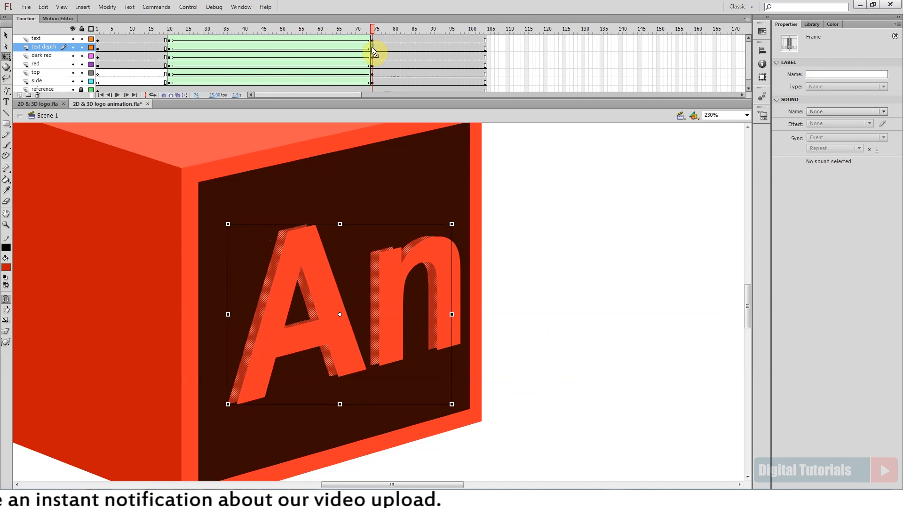
click(556, 190)
drag(338, 27, 316, 27)
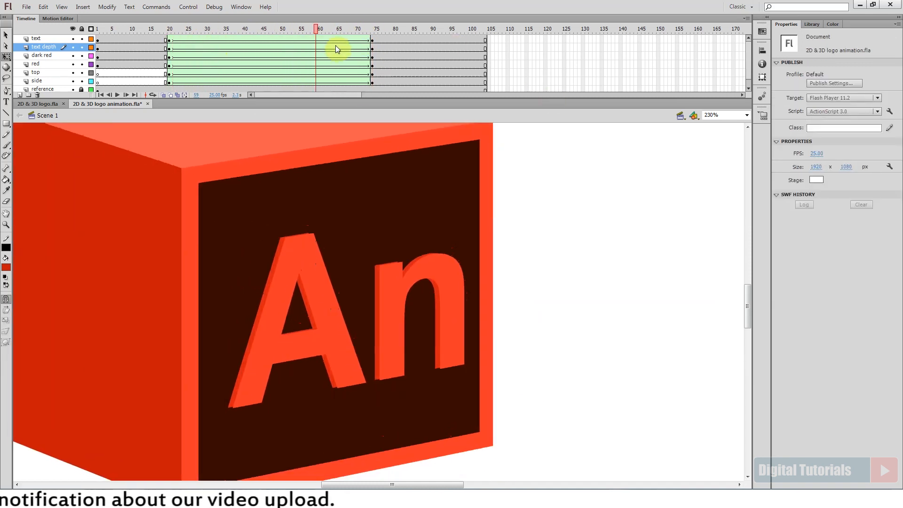
- Add a new layer above the text depth layer and insert a keyframe in it at frame 20
click(372, 47)
key(ctrl+equal)
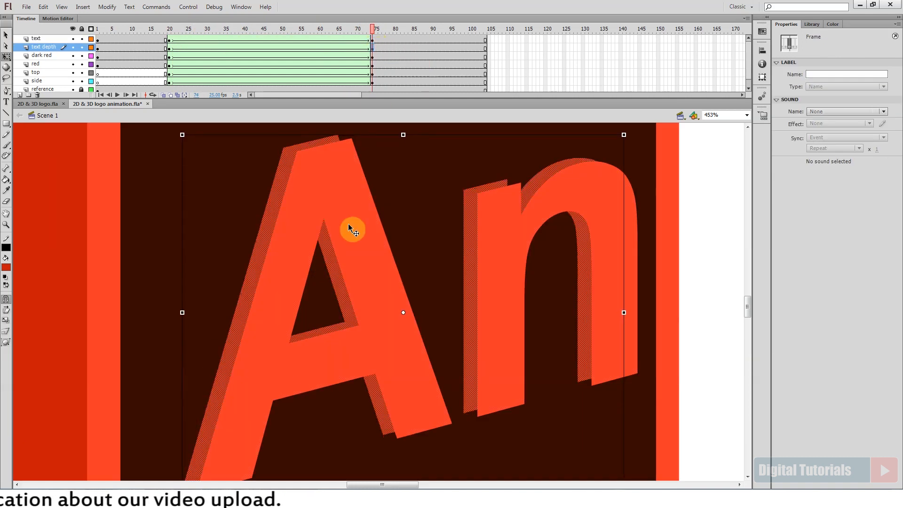
key(ctrl+minus)
click(568, 274)
ctrl+drag(306, 173, 363, 279)
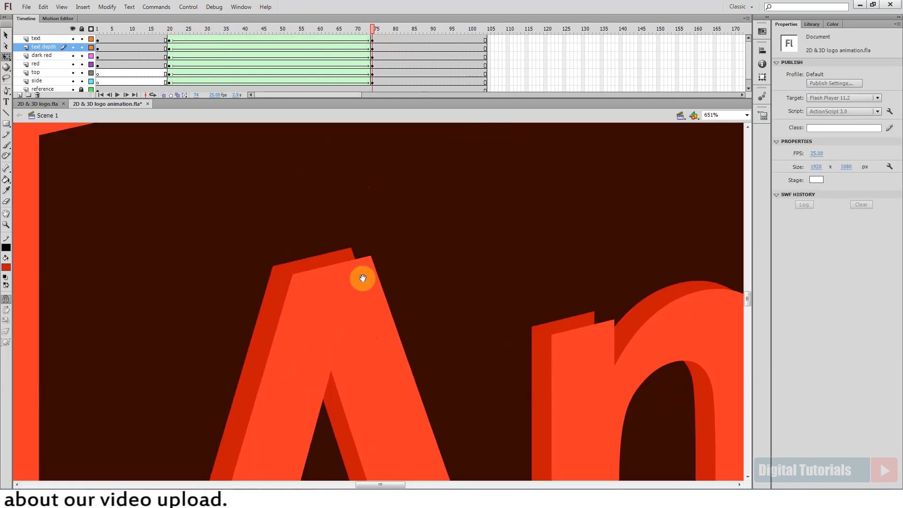
scroll(546, 302, down, 5)
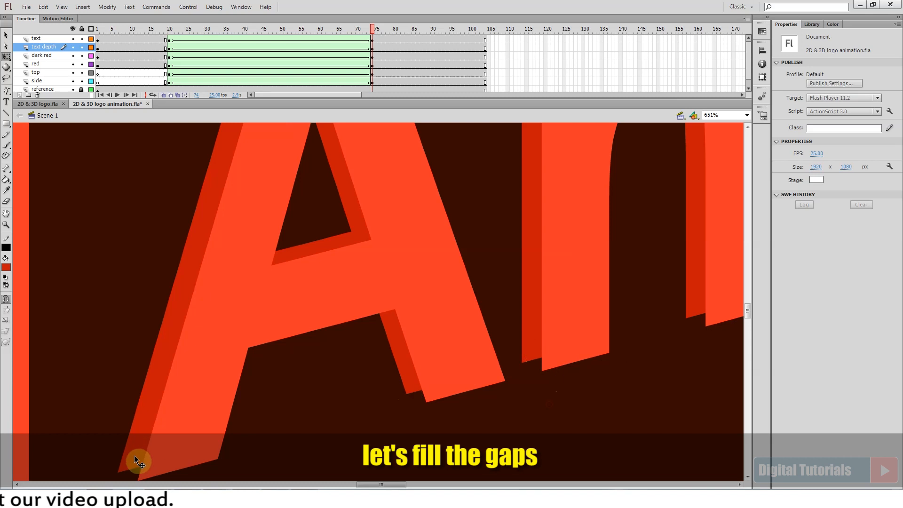
key(ctrl+minus)
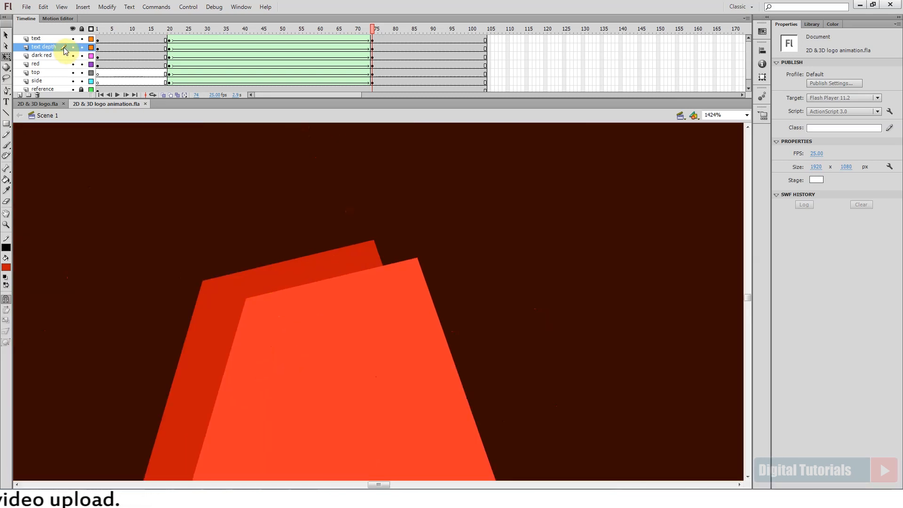
click(19, 94)
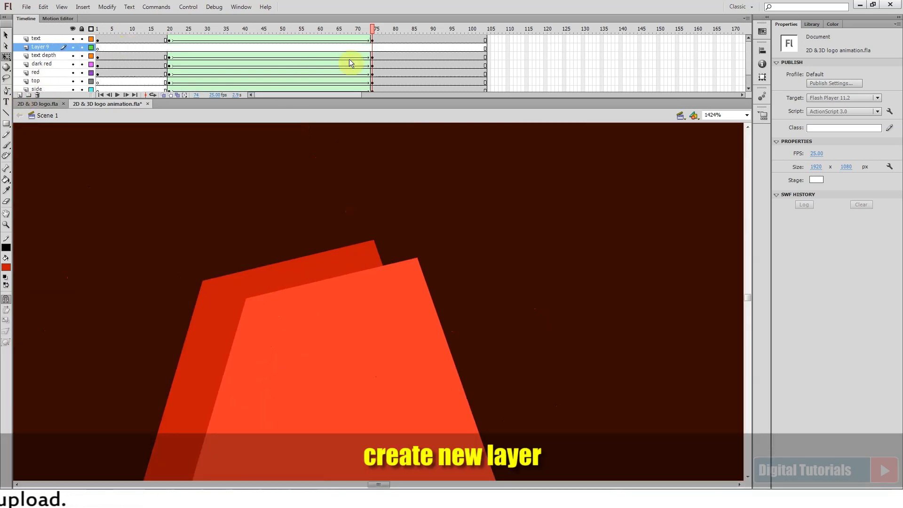
click(168, 48)
key(F6)
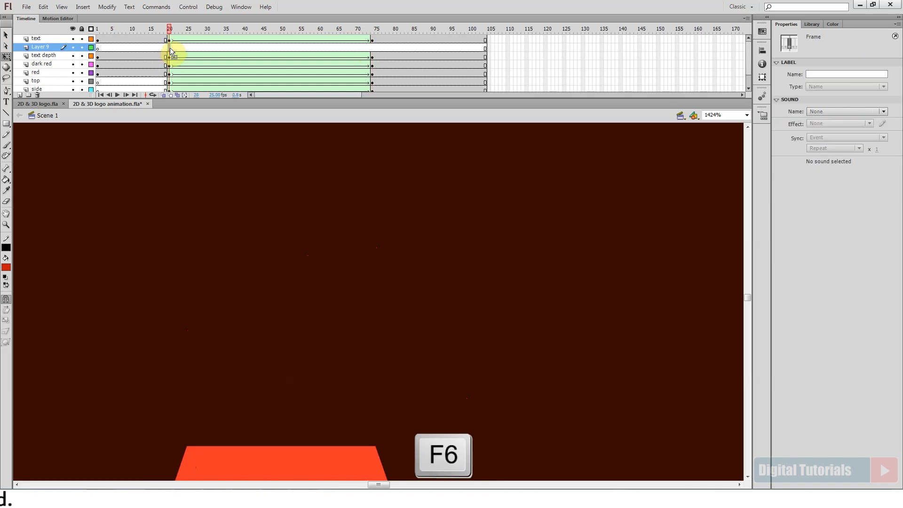
- On the new layer at frame 74, draw a closed four-line outline joining the top corners of the front and depth "A"
click(371, 47)
key(n)
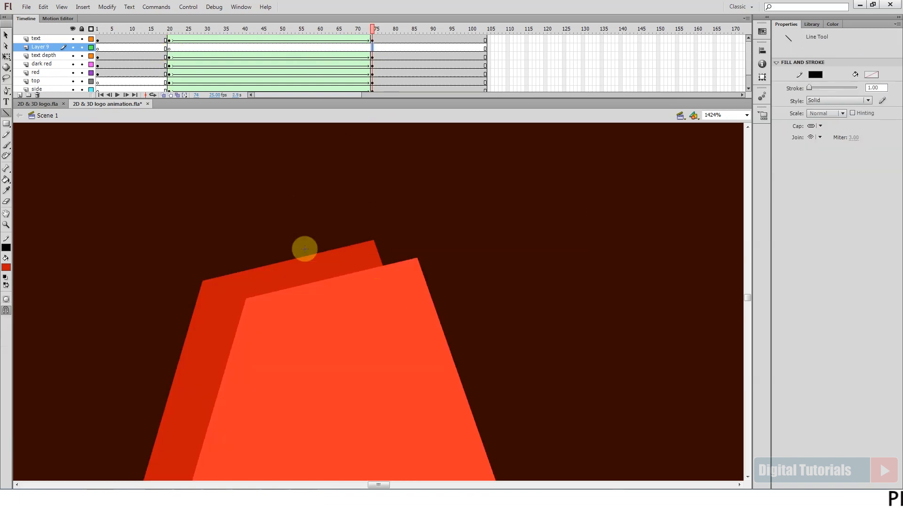
double_click(368, 258)
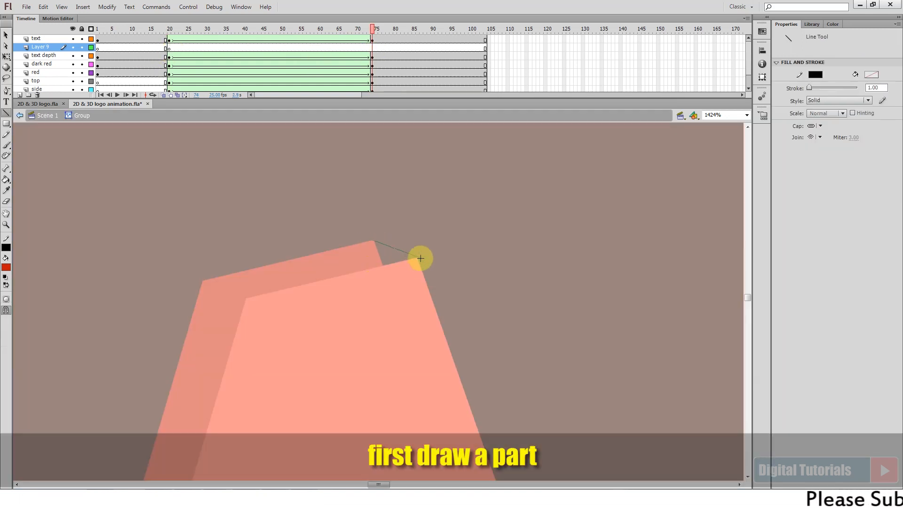
mouse_move(418, 258)
mouse_down()
mouse_move(246, 299)
mouse_move(201, 282)
mouse_up()
drag(202, 282, 371, 240)
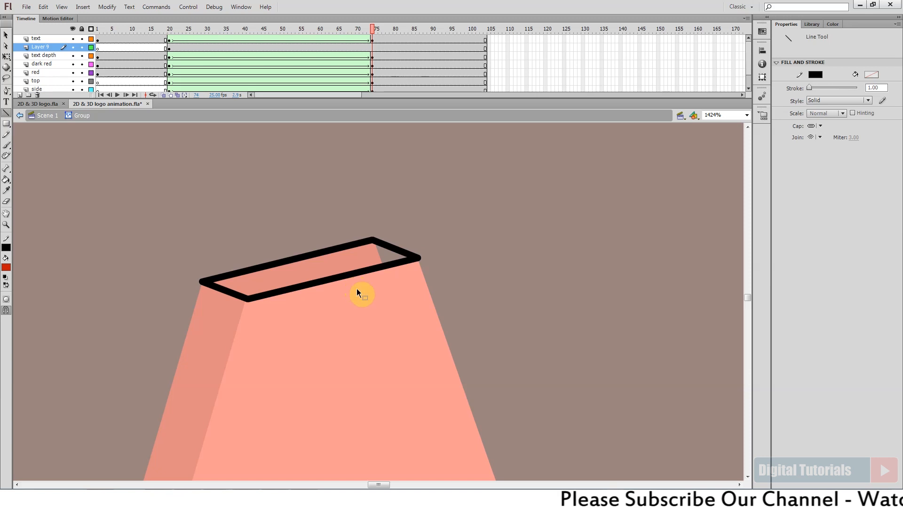
key(ctrl+minus)
scroll(349, 315, down, 2)
scroll(325, 316, up, 2)
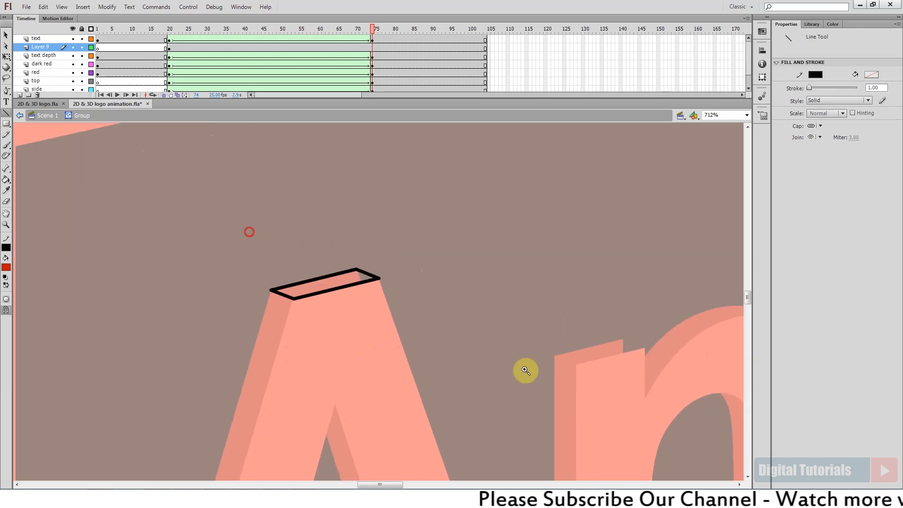
scroll(317, 357, up, 3)
key(ctrl+e)
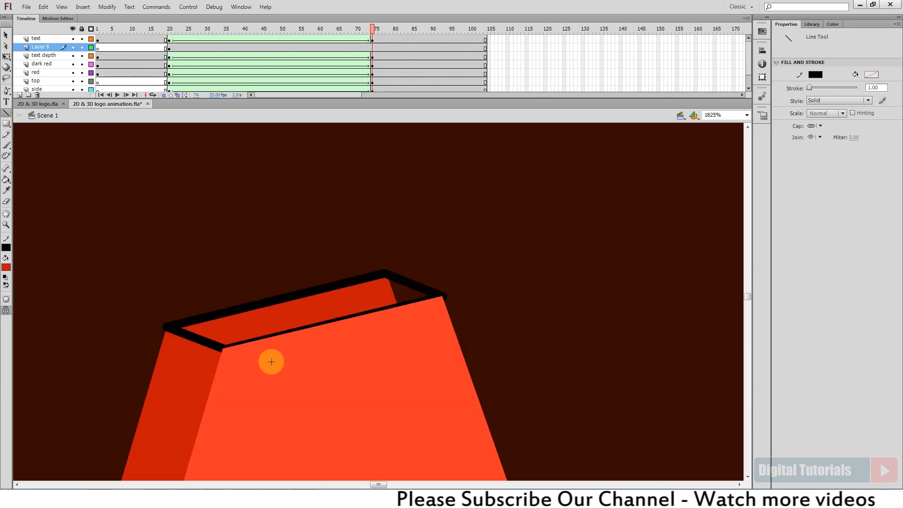
- Fill the outlined strip on top of the "A" with light red, RGB 249, 101, 89
key(k)
click(6, 267)
click(149, 277)
click(551, 214)
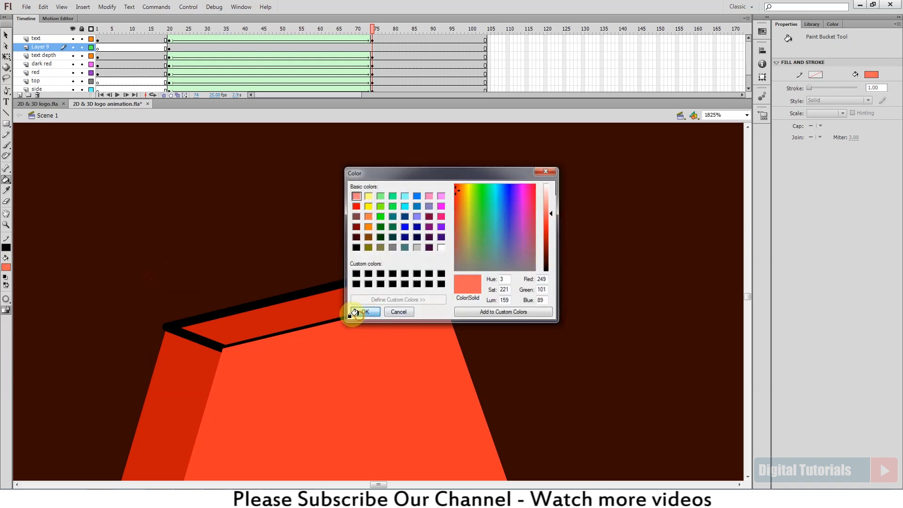
click(364, 312)
double_click(206, 341)
click(285, 323)
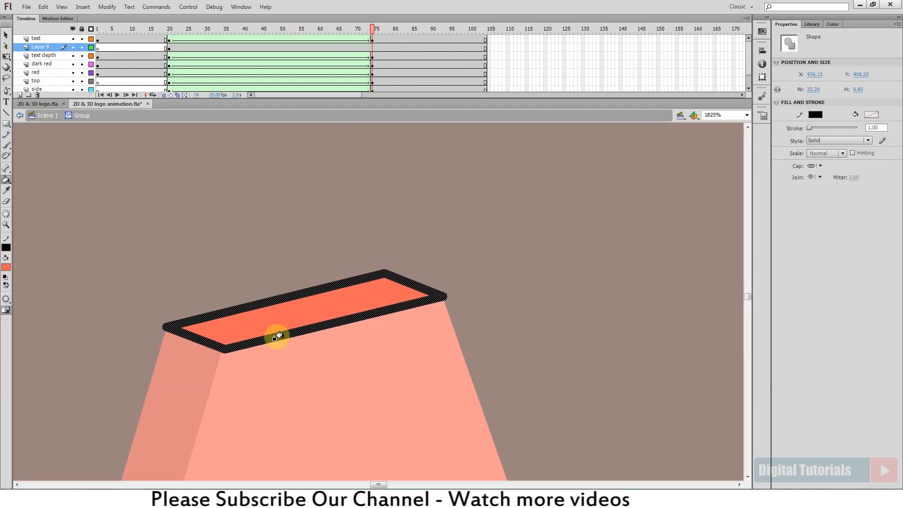
- Delete the strip's black outline and break its group apart
key(ctrl+equal)
scroll(202, 353, left, 3)
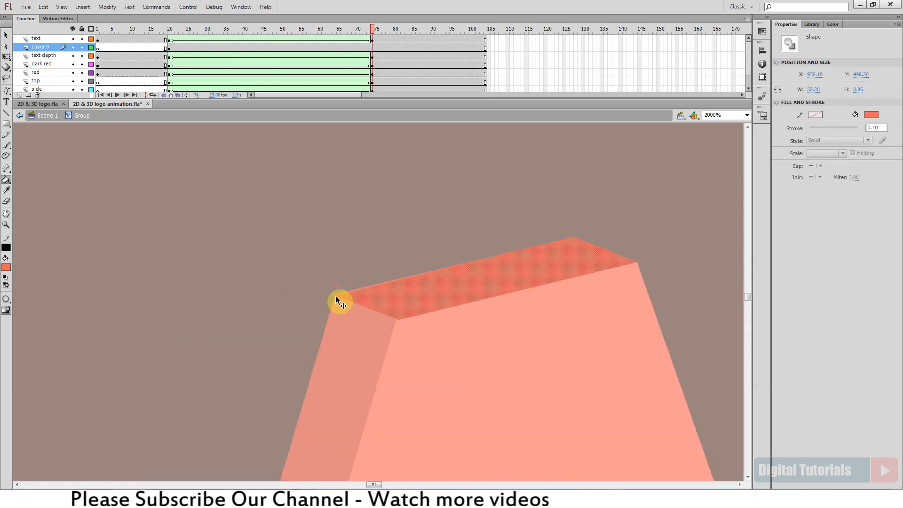
double_click(491, 330)
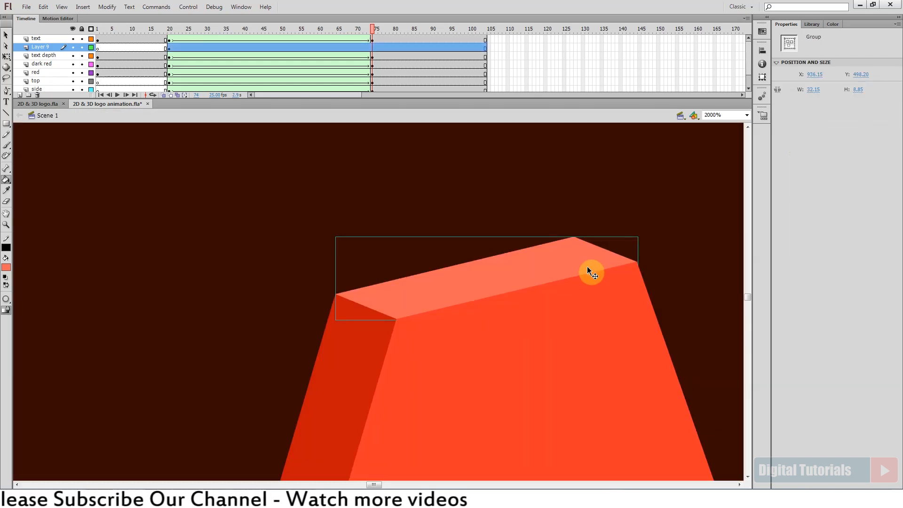
key(v)
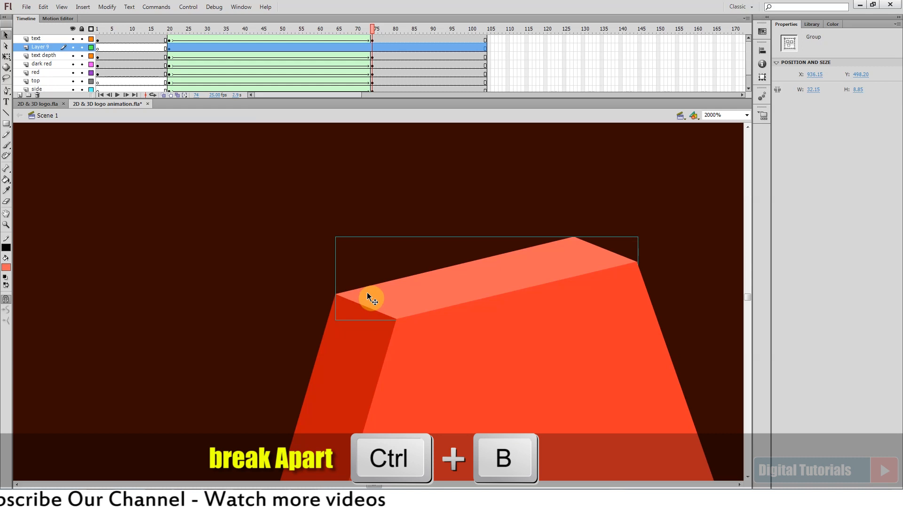
key(ctrl+b)
- Insert a keyframe at frame 74 on the strip's layer and create a shape tween between frames 20 and 74
mouse_move(371, 31)
mouse_down()
mouse_move(239, 34)
mouse_move(372, 31)
mouse_up()
click(372, 47)
key(F6)
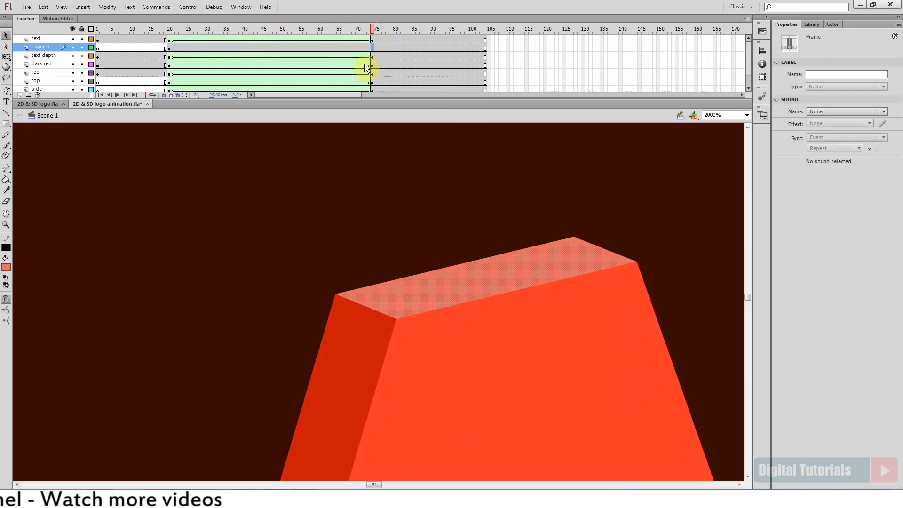
right_click(342, 47)
click(381, 64)
- At frame 20, move the strip down so its lowest corner meets the upper-left corner of the "A"
click(170, 49)
key(ctrl+minus)
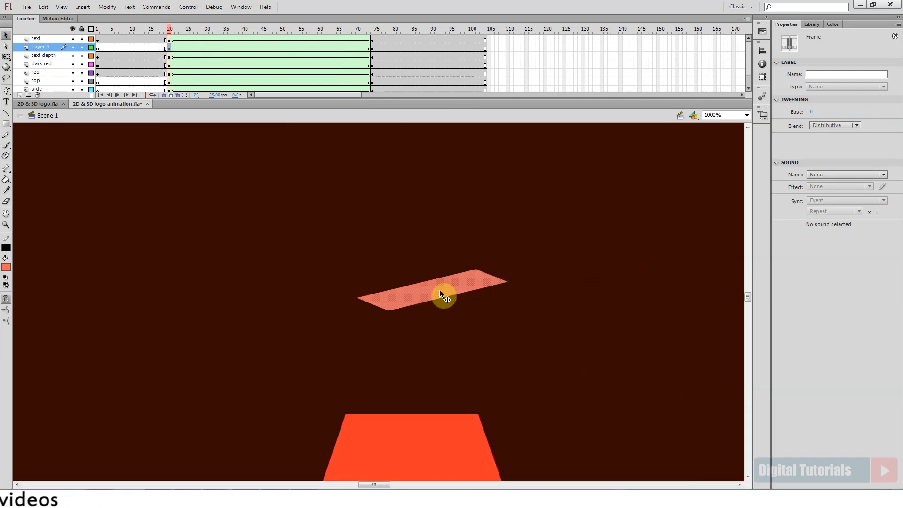
click(6, 56)
click(438, 303)
drag(438, 303, 413, 385)
key(ctrl+equal)
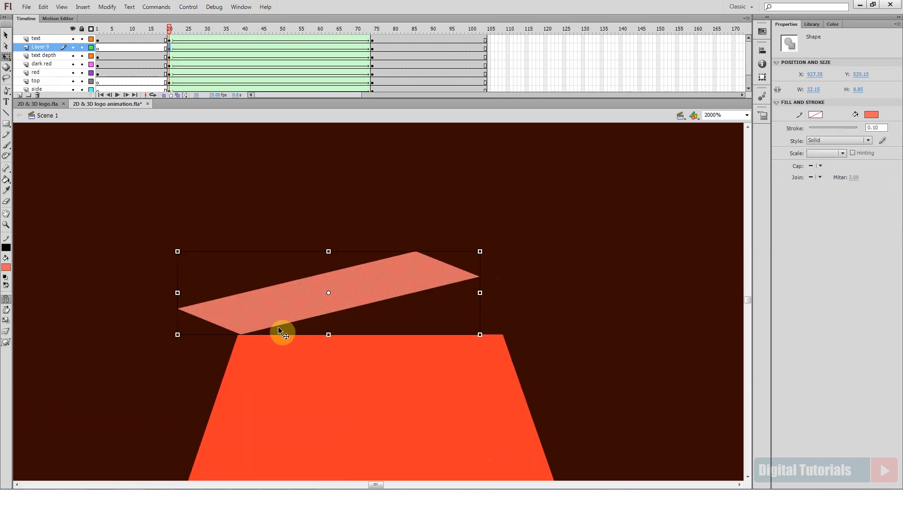
drag(335, 329, 333, 329)
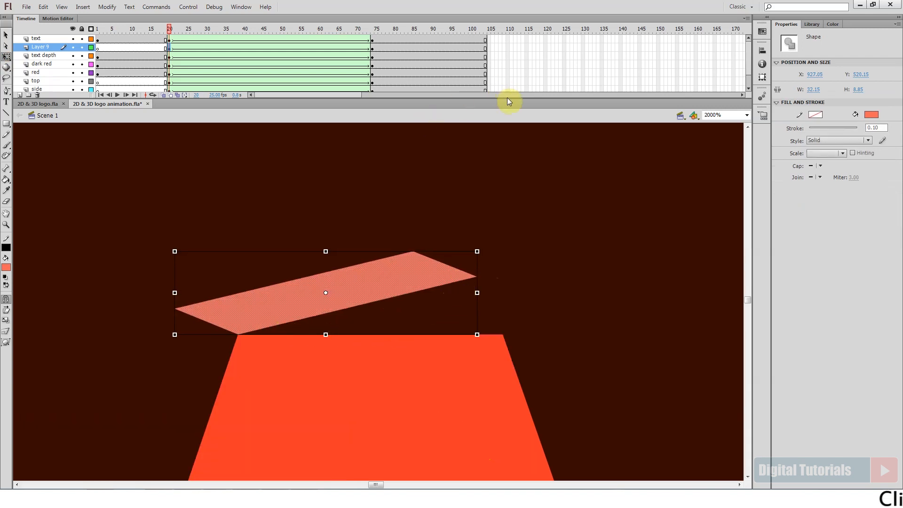
- At frame 20, pull the strip's corners onto the top edge of the "A" to flatten it, and save the file
drag(509, 101, 508, 148)
click(459, 343)
drag(476, 323, 502, 381)
drag(470, 144, 478, 128)
drag(414, 282, 479, 360)
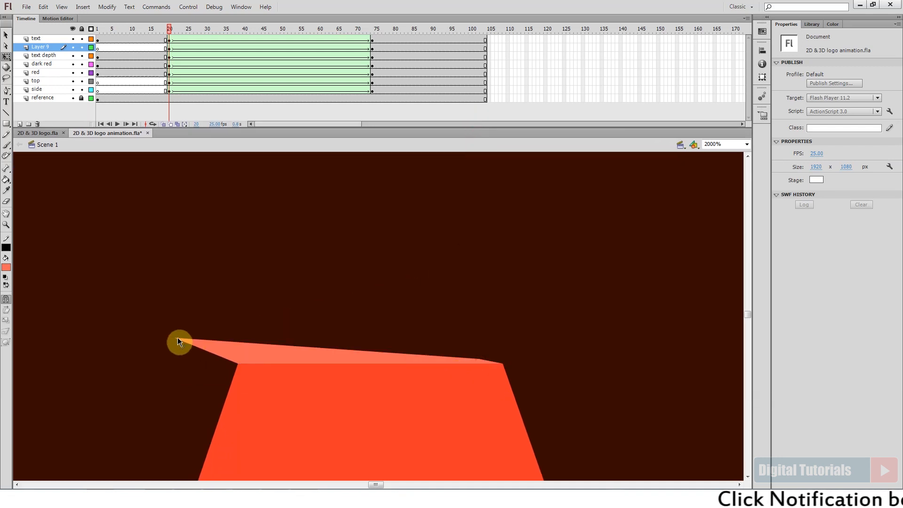
drag(238, 363, 242, 359)
key(ctrl+s)
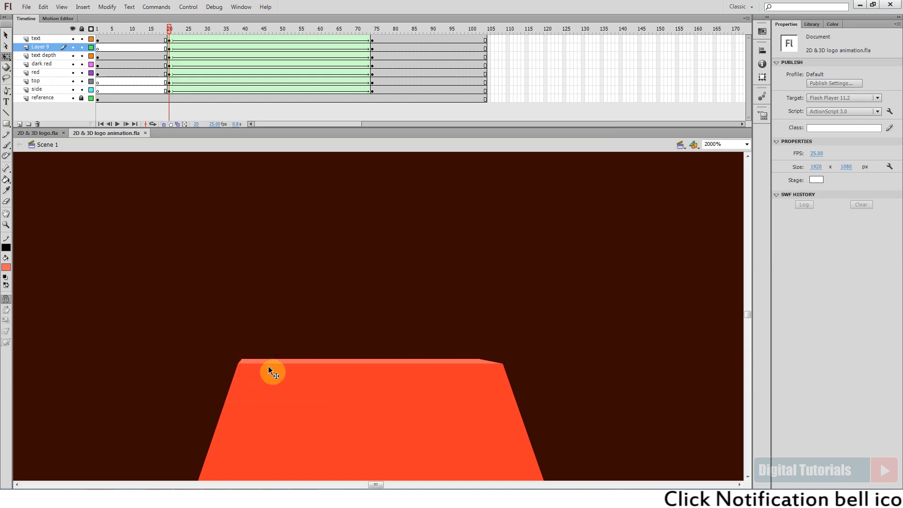
- Move the starting keyframe of the strip's shape tween to frame 21
click(244, 360)
mouse_move(168, 32)
mouse_down()
mouse_move(161, 33)
mouse_move(169, 34)
mouse_up()
click(169, 48)
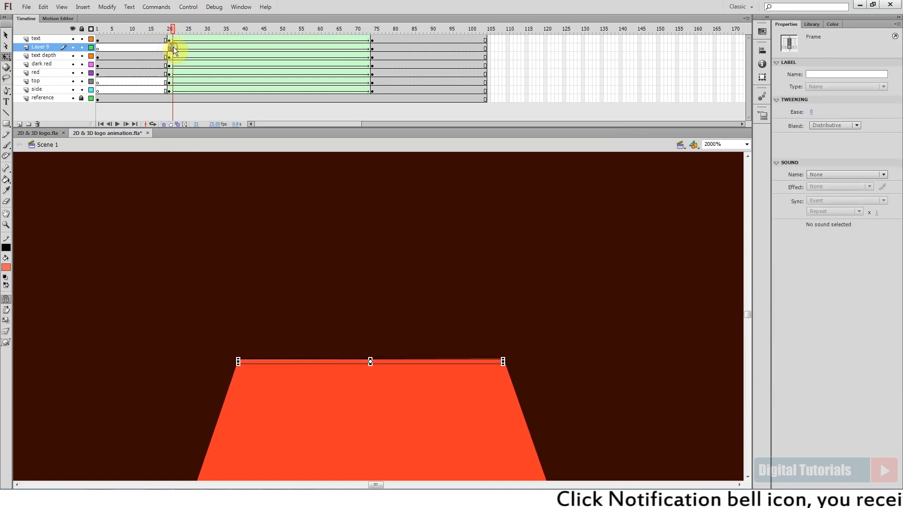
- Display the text layer as outlines and change its outline color to blue
mouse_move(173, 31)
mouse_down()
mouse_move(262, 33)
mouse_move(170, 48)
mouse_move(373, 60)
mouse_move(165, 75)
mouse_move(177, 47)
mouse_up()
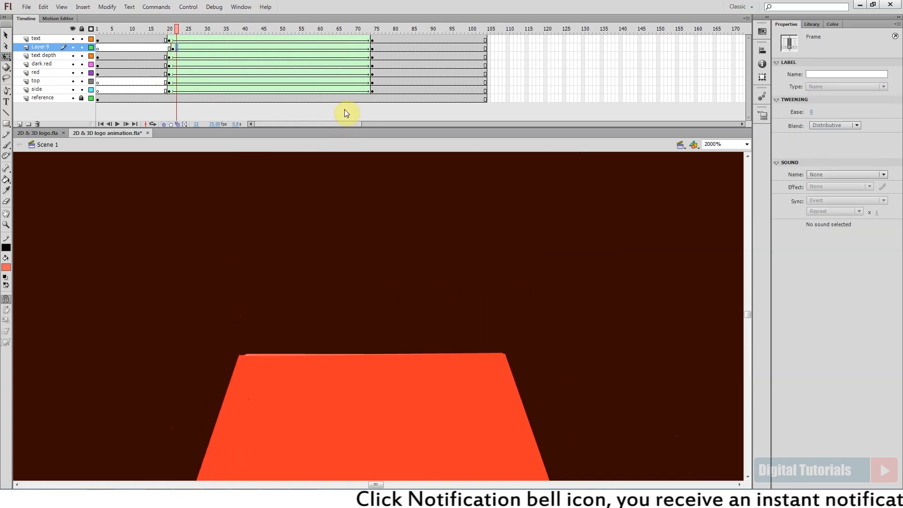
click(172, 48)
click(238, 118)
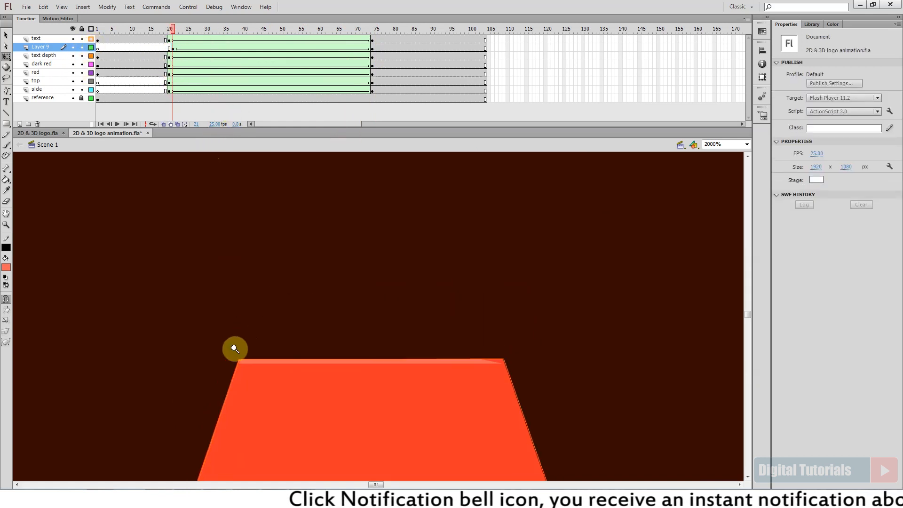
drag(233, 347, 258, 376)
drag(348, 298, 431, 339)
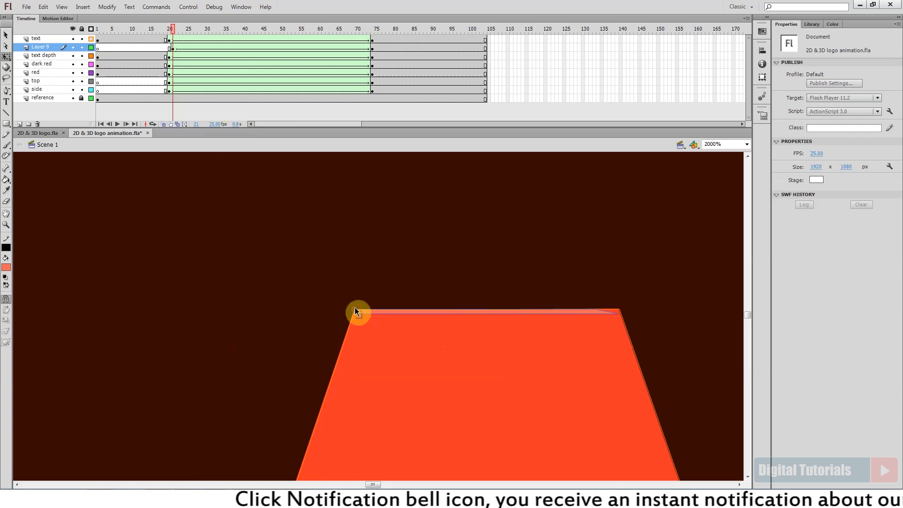
drag(173, 29, 210, 31)
key(ctrl+minus)
key(ctrl+equal)
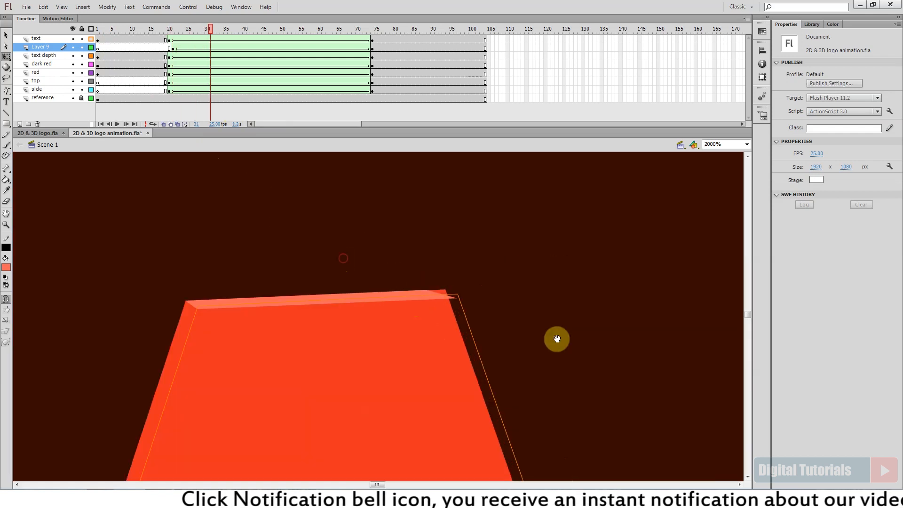
double_click(90, 39)
click(424, 282)
click(447, 341)
click(500, 189)
- Insert a keyframe at frame 50 on the strip's layer and align the strip's lower corners with the blue outline of the "A"
drag(173, 47, 391, 61)
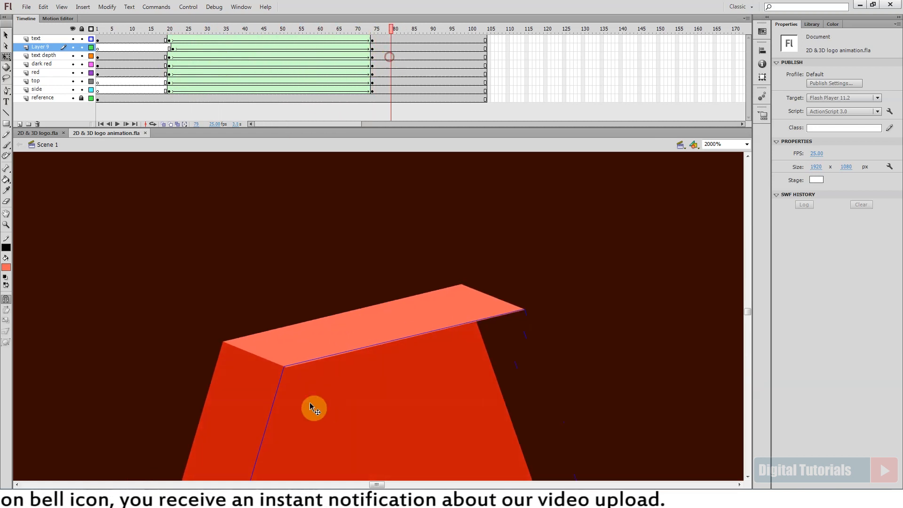
drag(377, 44, 284, 52)
key(F6)
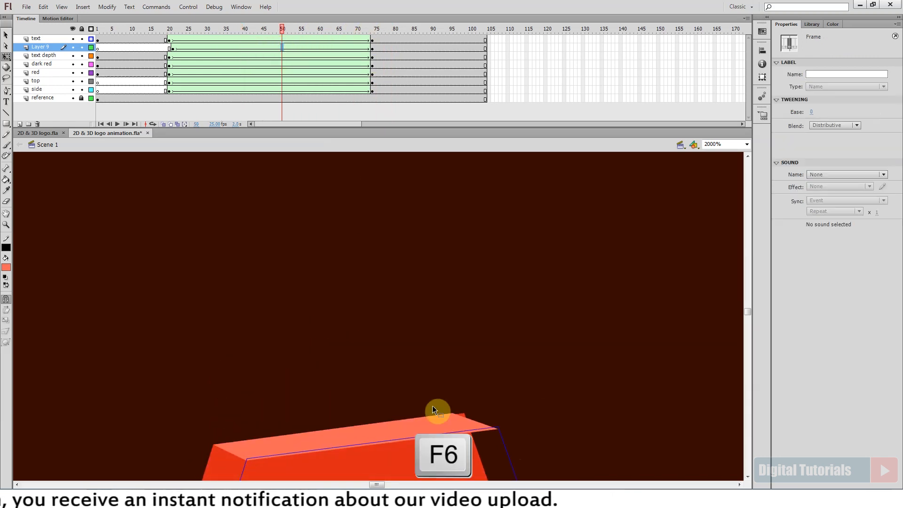
drag(398, 366, 273, 246)
click(444, 114)
drag(327, 294, 372, 307)
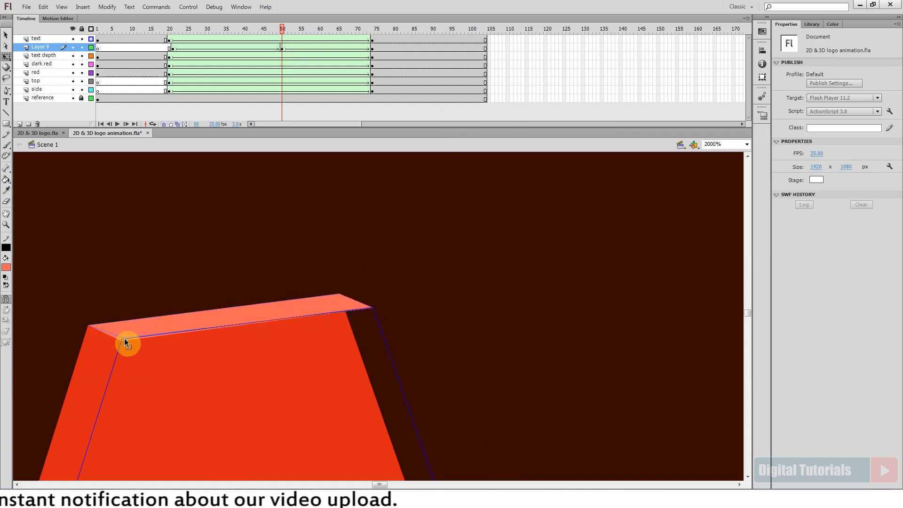
drag(122, 339, 99, 340)
- Insert a keyframe at frame 37 on the strip's layer and fit the strip's corners to the top edges of the "A"
drag(283, 31, 172, 45)
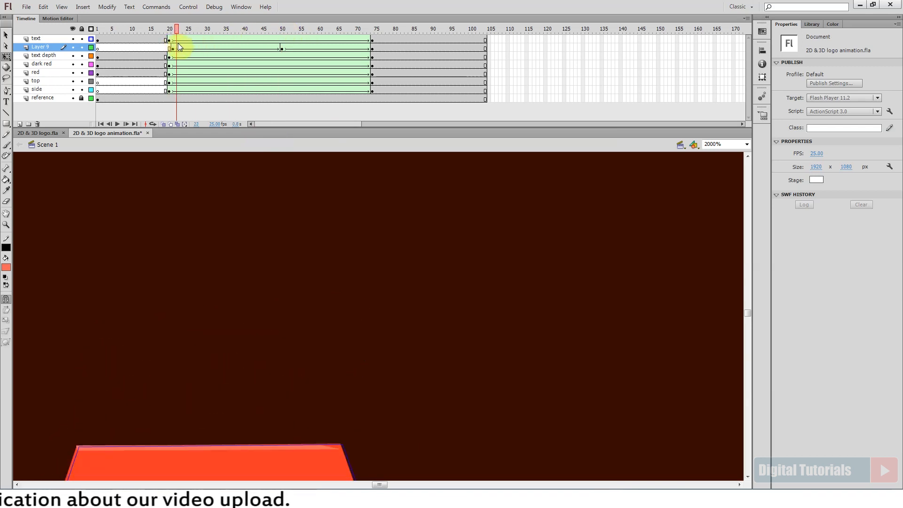
drag(93, 443, 440, 376)
click(175, 48)
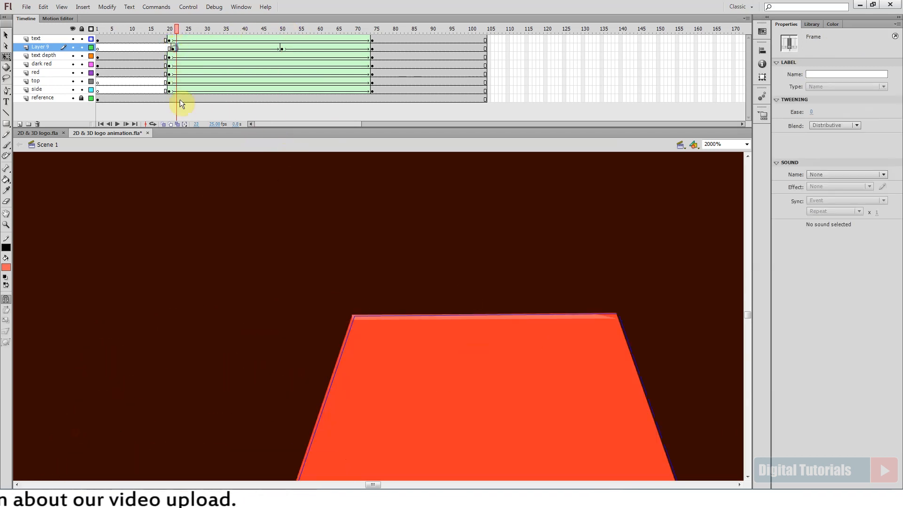
click(234, 47)
key(F6)
click(630, 264)
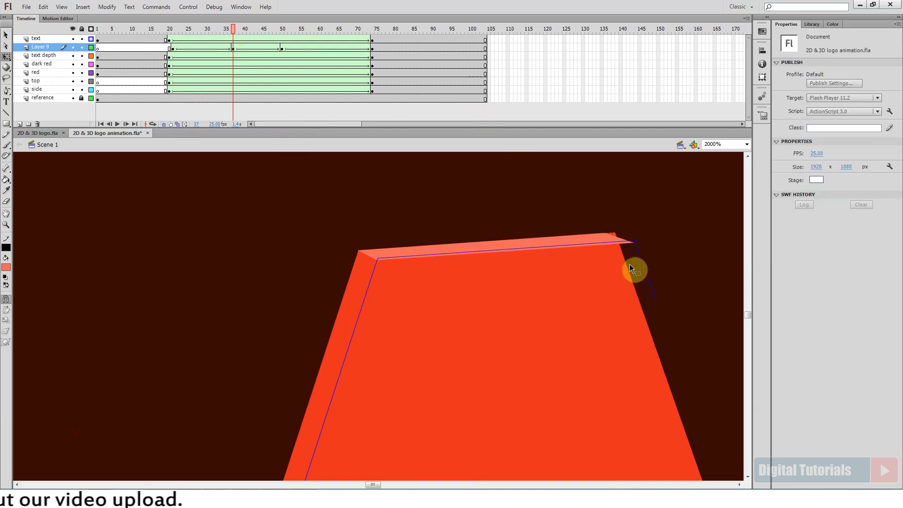
drag(635, 242, 635, 241)
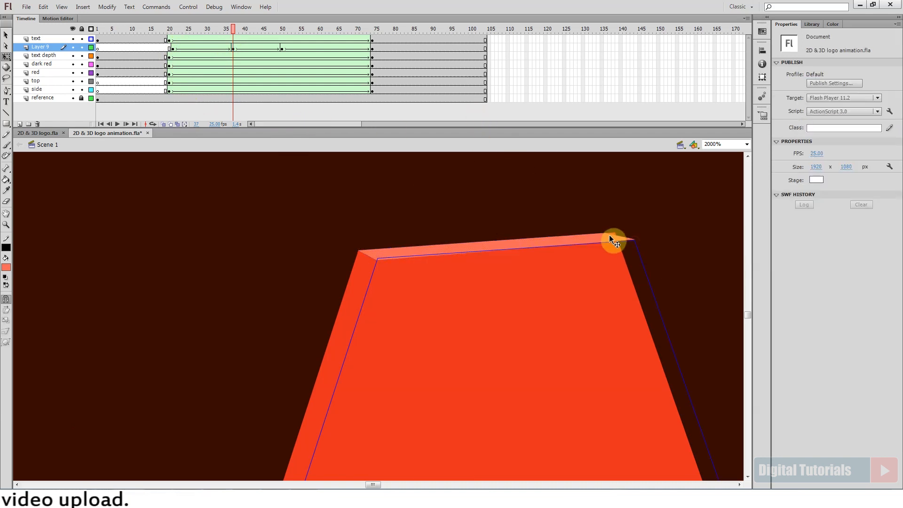
click(425, 275)
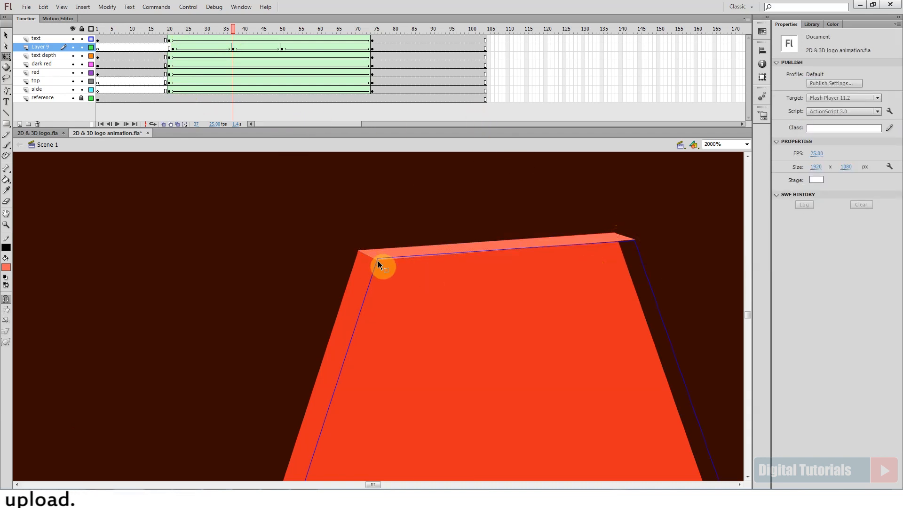
drag(379, 259, 378, 259)
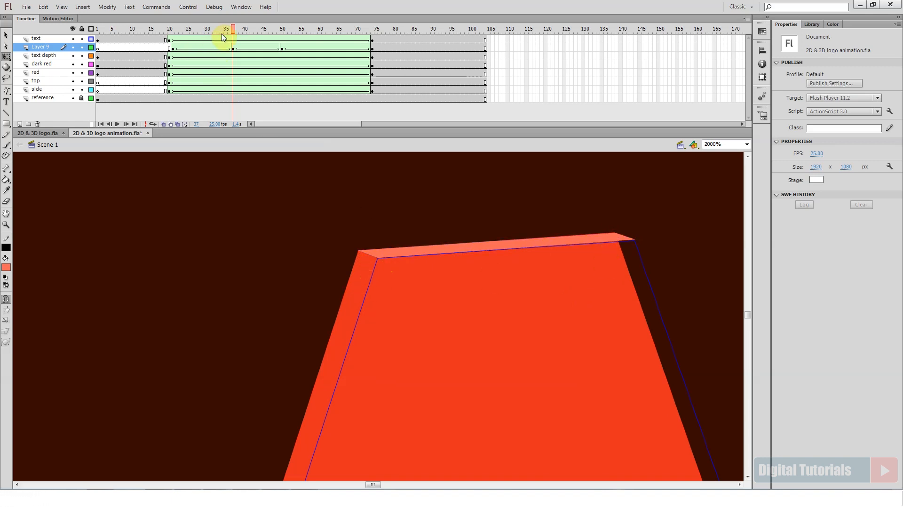
- Insert a keyframe at frame 30 on the strip's layer and fit the strip's lower edge to the outline of the "A"
drag(223, 37, 174, 47)
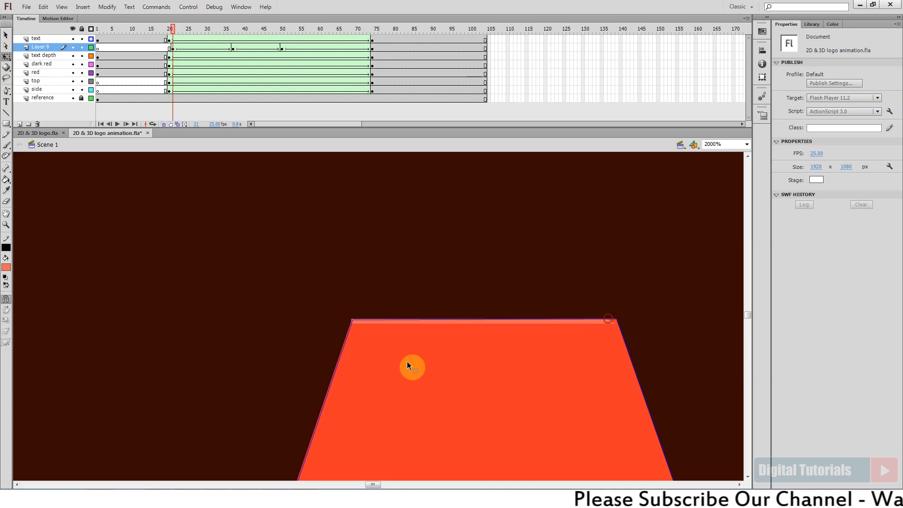
key(Return)
key(Return)
click(205, 49)
key(F6)
click(618, 261)
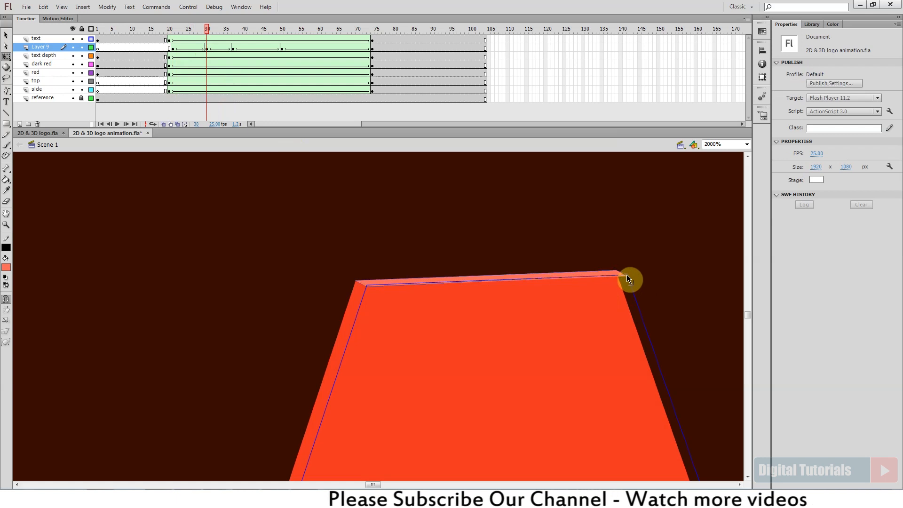
click(628, 275)
click(630, 276)
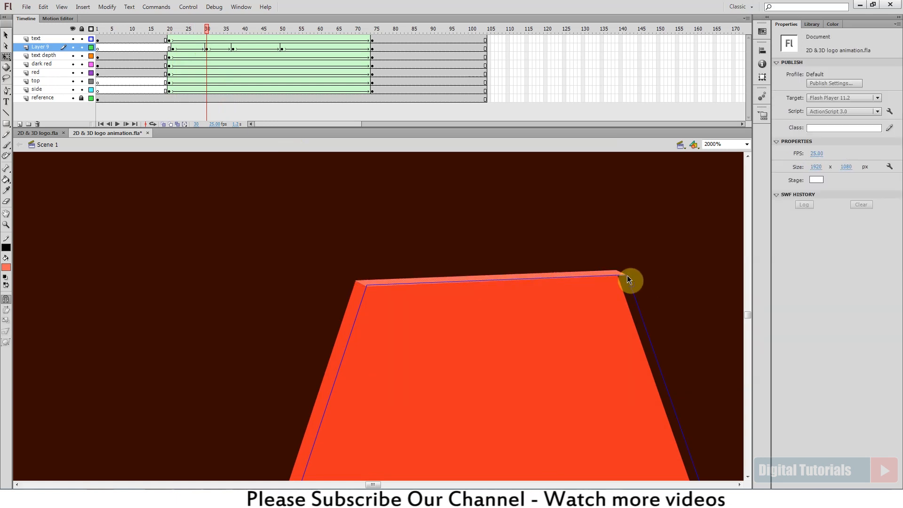
- Check the strip's alignment across the tweened frames and run through the whole logo animation from frame 20
drag(171, 28, 305, 48)
drag(520, 174, 398, 387)
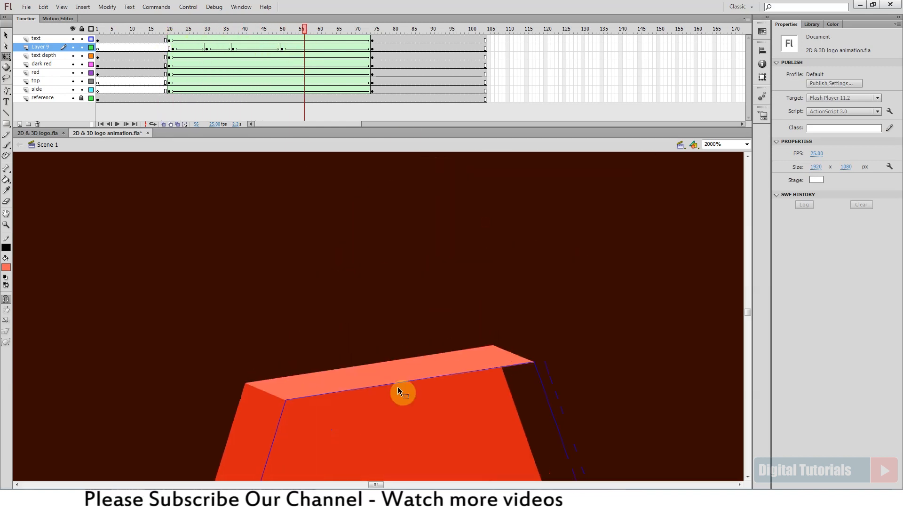
drag(306, 29, 170, 45)
key(ctrl+2)
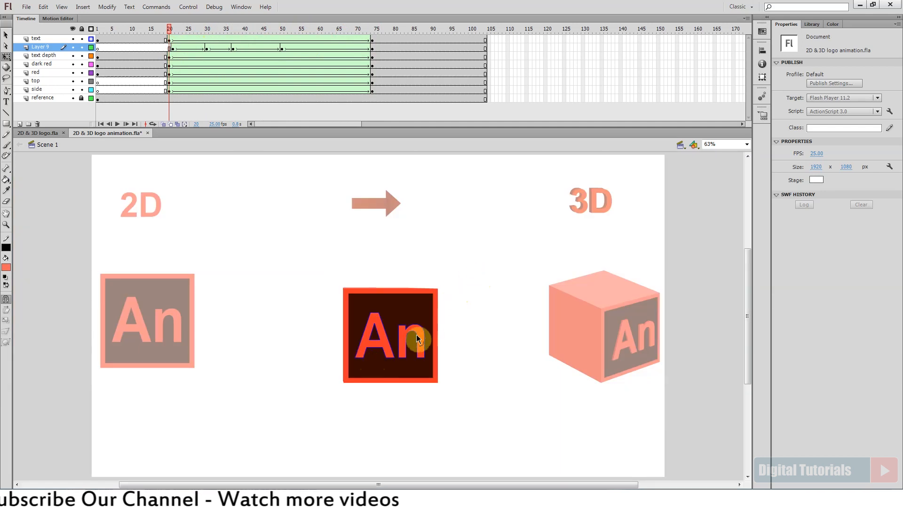
drag(424, 342, 490, 391)
key(ctrl+minus)
key(period)
key(period)
key(period)
key(period)
key(period)
key(period)
key(period)
key(period)
key(period)
key(period)
key(period)
key(period)
key(period)
key(period)
key(period)
key(period)
key(period)
key(period)
key(period)
key(period)
key(period)
key(period)
key(period)
key(period)
key(period)
key(period)
key(period)
key(period)
key(period)
key(period)
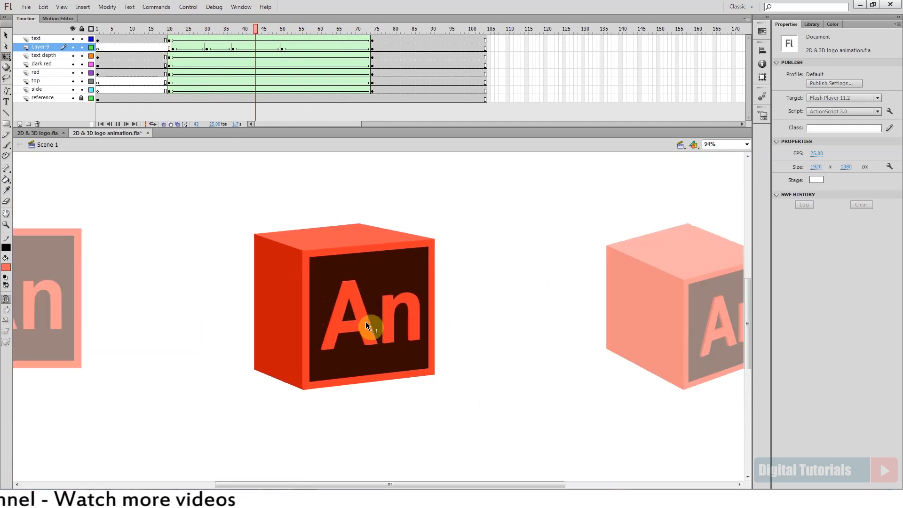
- Replay the cube animation at closer range and save the file
drag(148, 192, 494, 396)
drag(326, 31, 322, 64)
key(Return)
key(Return)
key(ctrl+s)
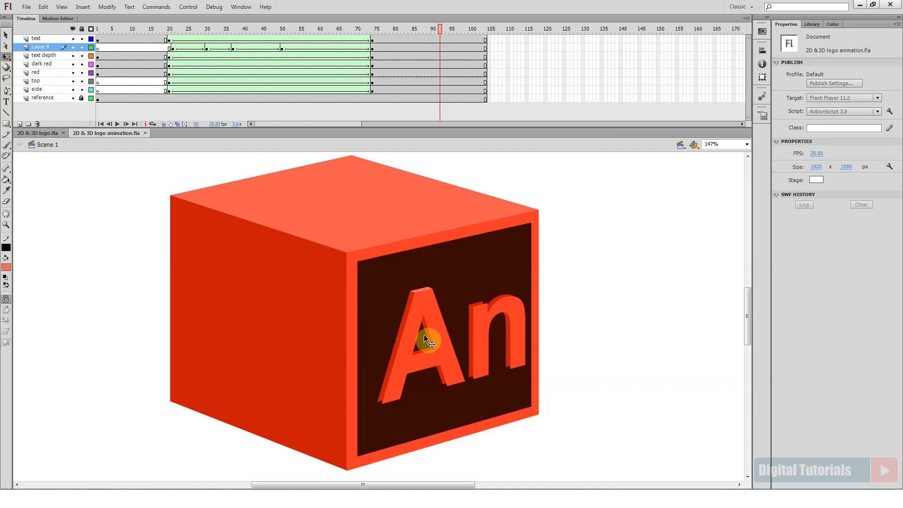
click(121, 30)
key(Return)
key(Return)
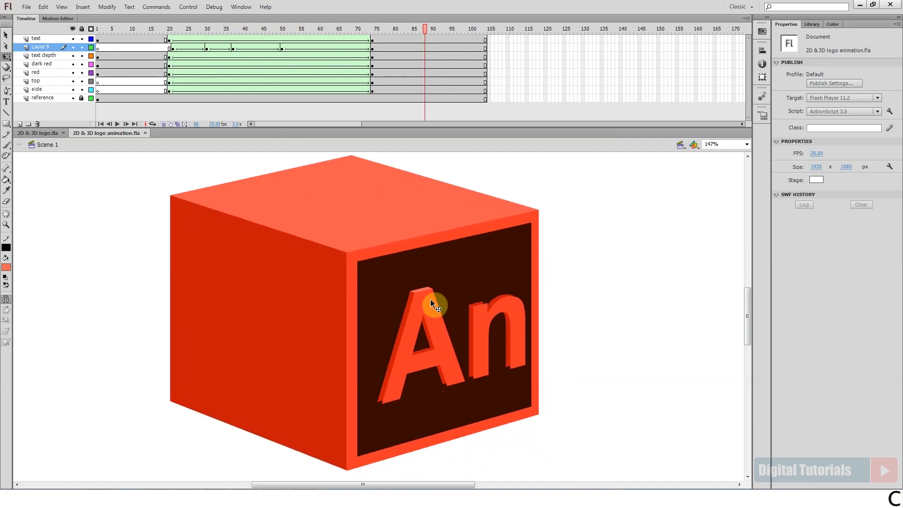
- Add a new layer above the text depth layer and insert a blank keyframe on it at frame 21
drag(347, 335, 448, 430)
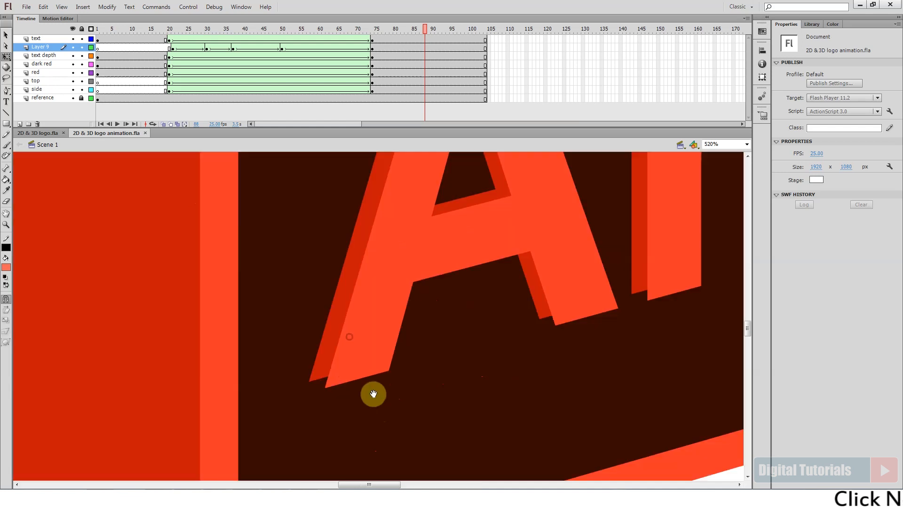
key(ctrl+minus)
drag(348, 347, 367, 399)
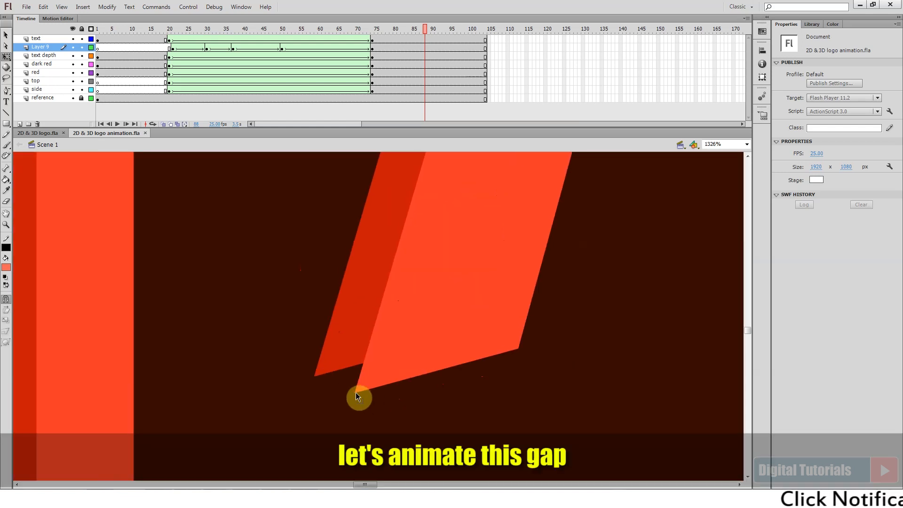
click(47, 55)
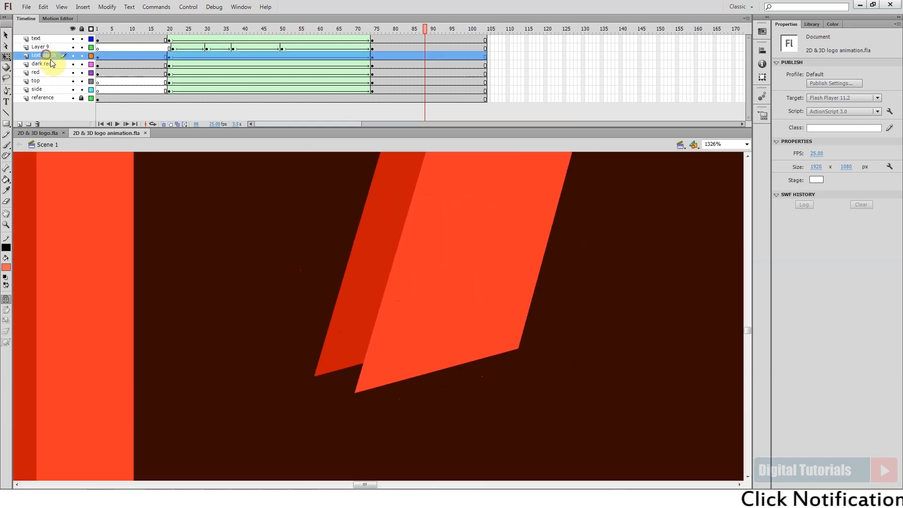
click(20, 124)
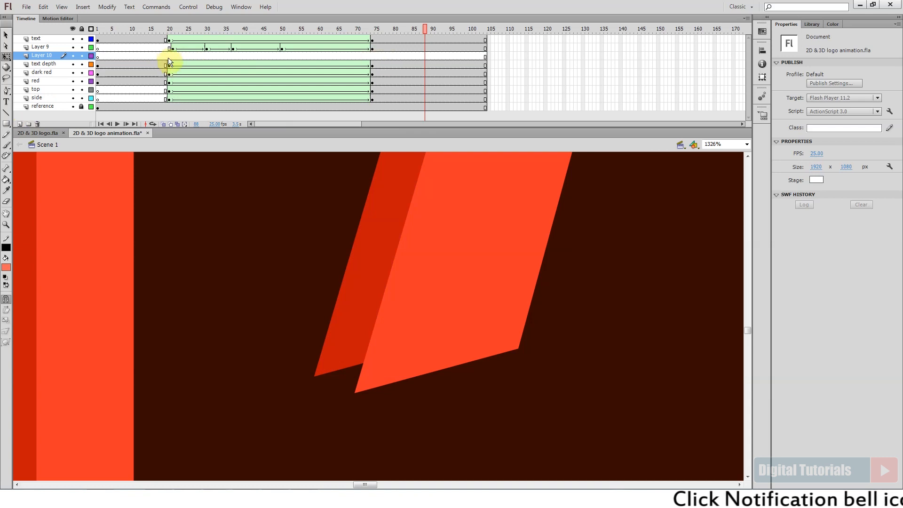
click(173, 56)
key(F7)
- With frame 74 shown, draw a four-sided dark red patch without a stroke over the depth gap at the left foot of the "A"
click(372, 56)
key(n)
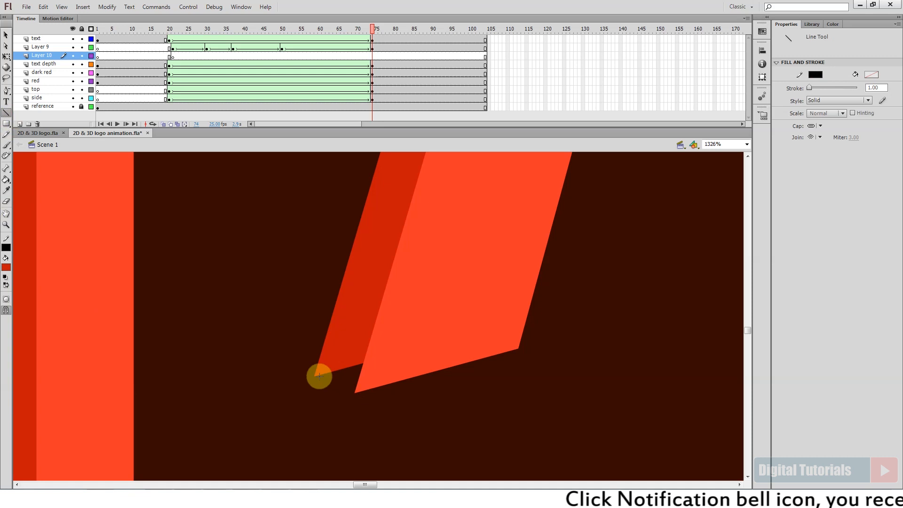
mouse_move(314, 375)
mouse_down()
mouse_move(355, 394)
mouse_move(399, 241)
mouse_move(467, 352)
mouse_up()
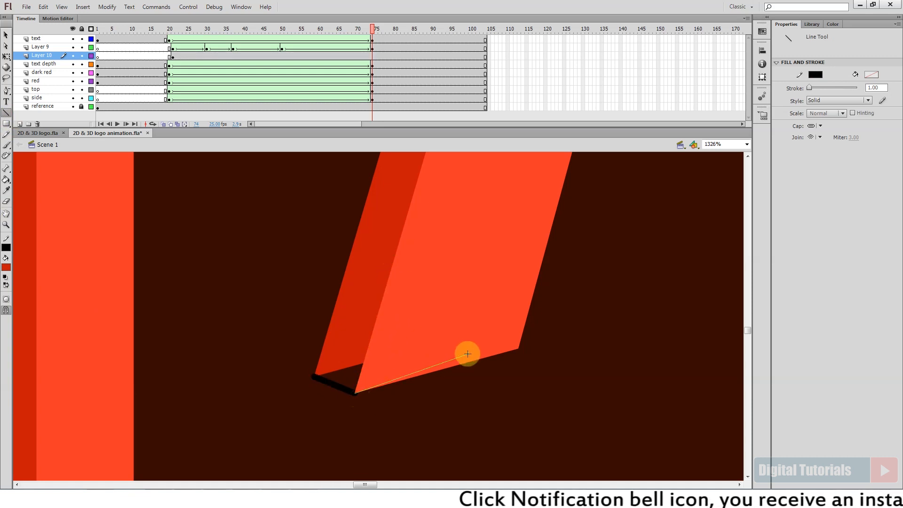
drag(459, 261, 314, 374)
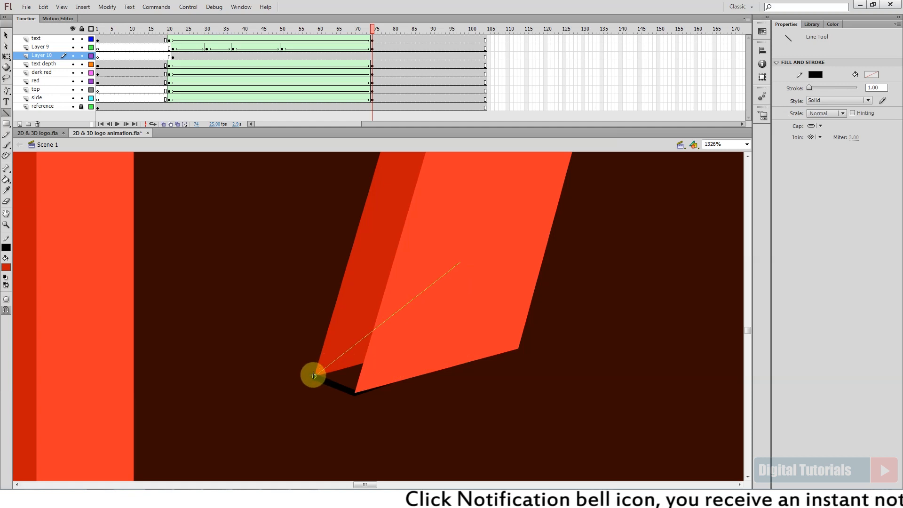
key(k)
ctrl+double_click(338, 386)
key(Delete)
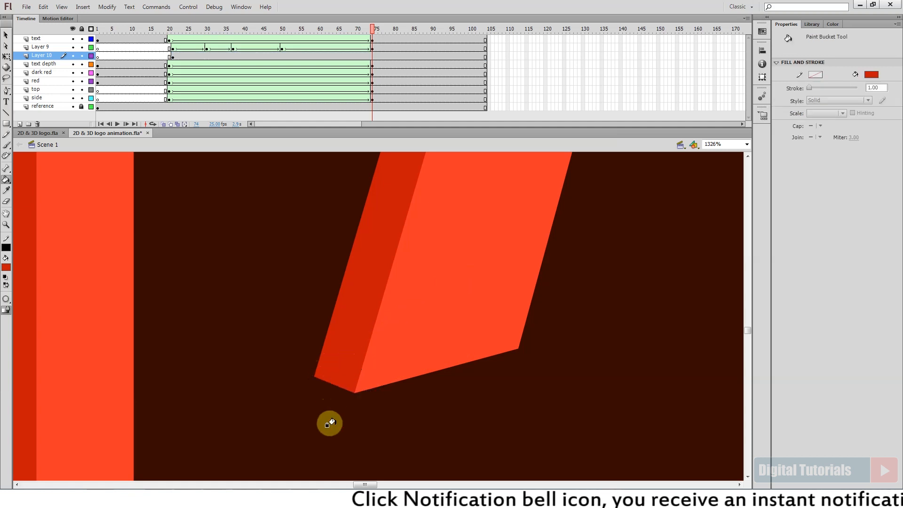
- Show the text layer as outlines, and create a shape tween on the patch's layer between keyframes at frames 21 and 74
ctrl+click(327, 369)
click(92, 40)
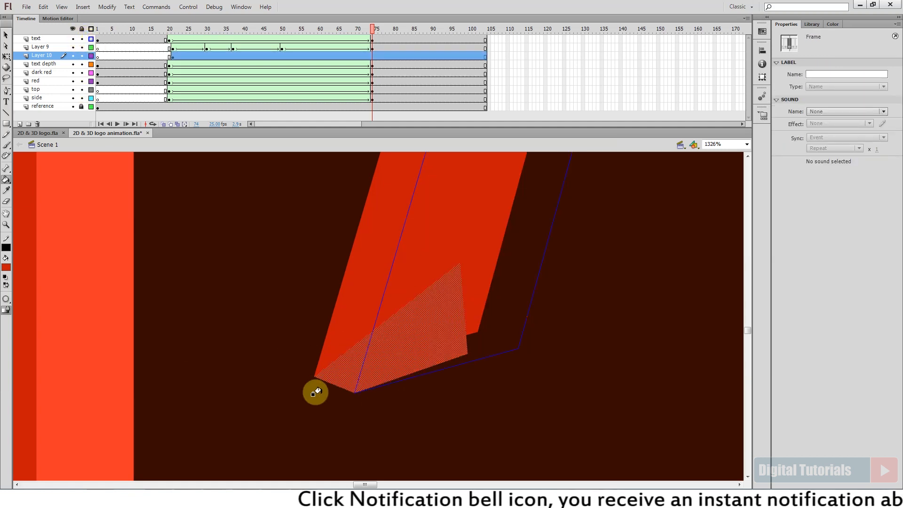
click(353, 57)
right_click(352, 57)
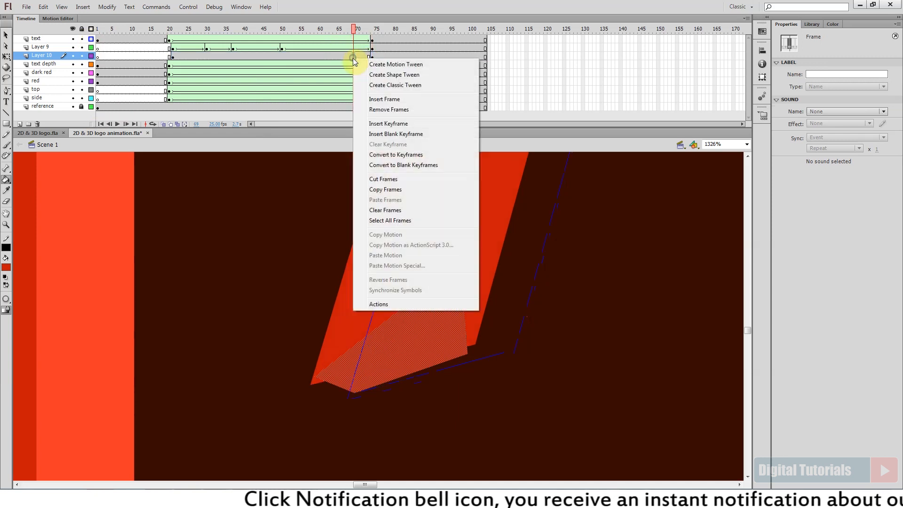
click(401, 75)
- At frame 21, move the dark red patch to the lower-left corner of the "A" and reshape its corner to fit inside the foot
click(172, 56)
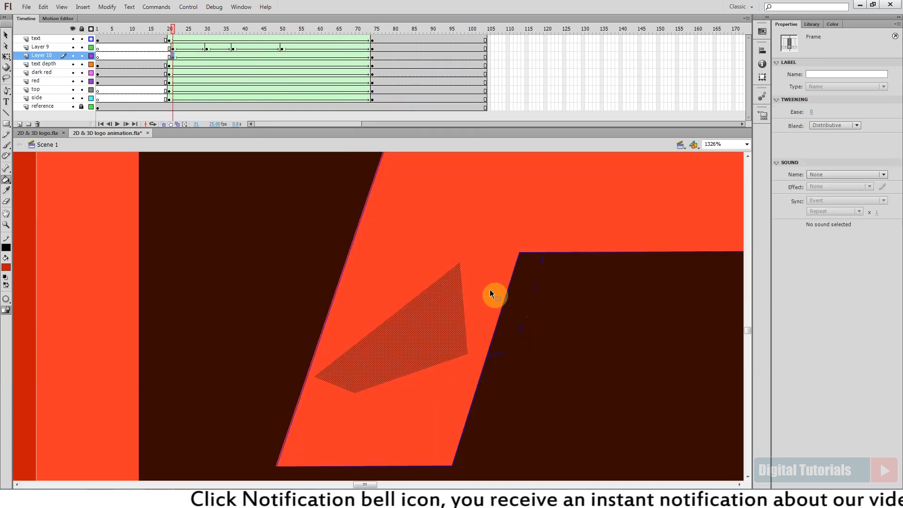
key(ctrl+minus)
drag(381, 346, 359, 376)
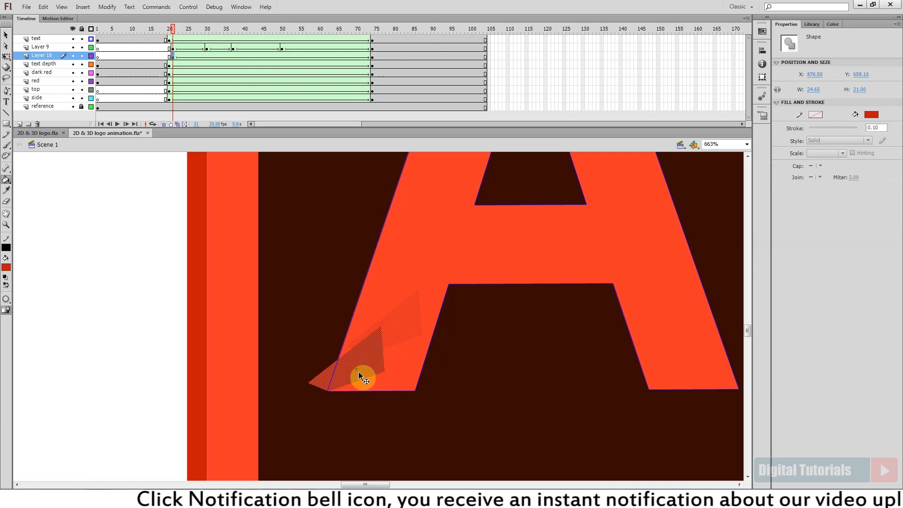
click(137, 375)
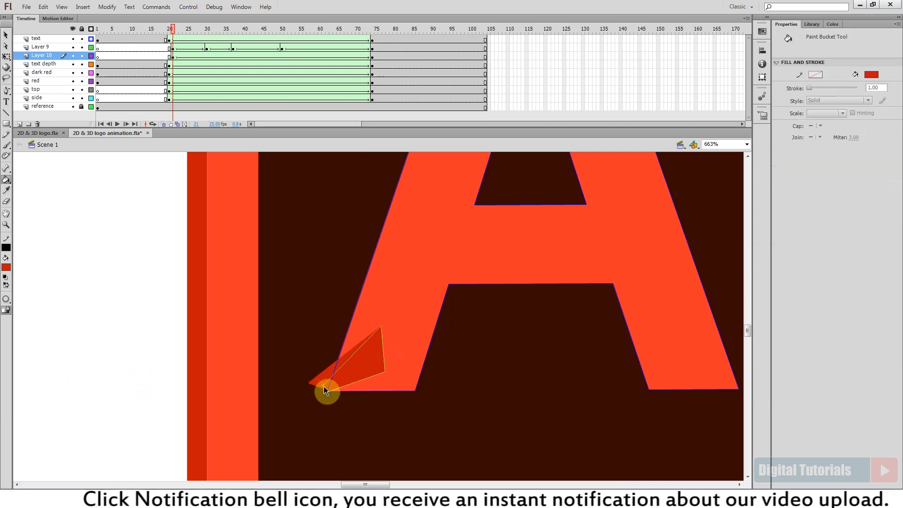
drag(326, 388, 347, 402)
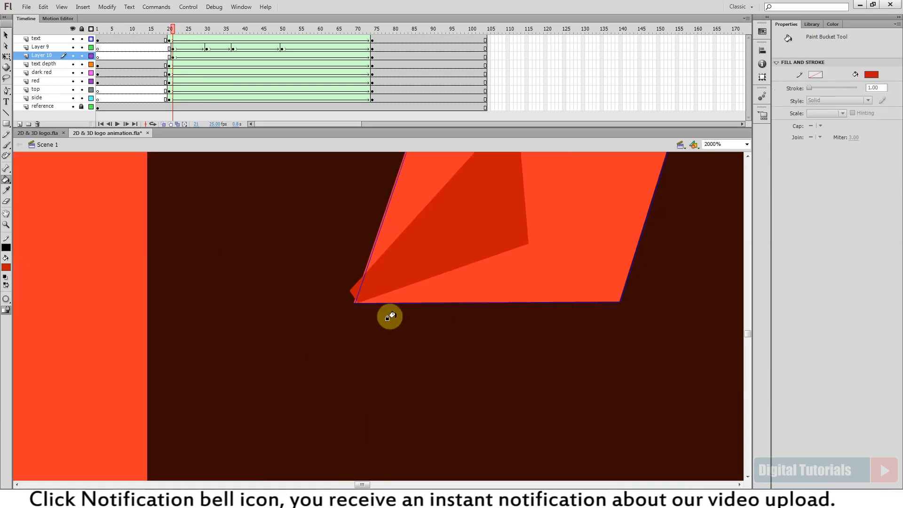
key(v)
click(403, 280)
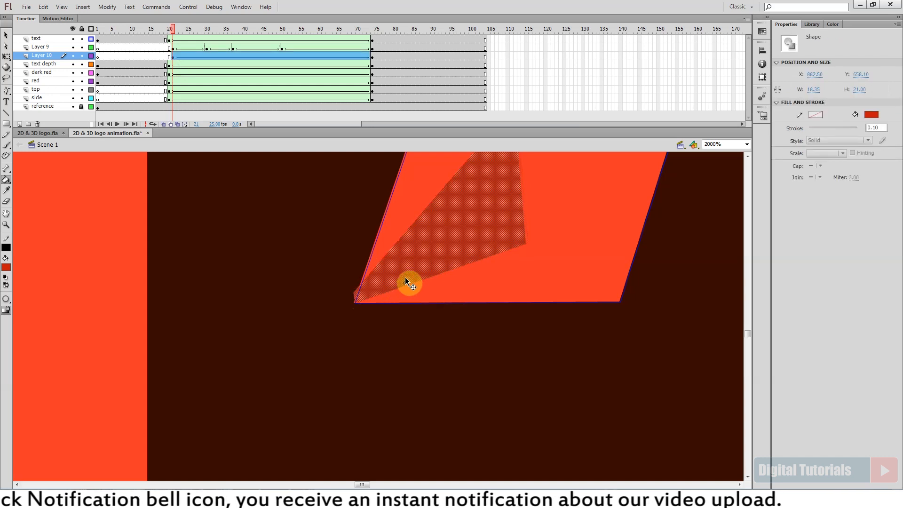
drag(174, 306, 257, 312)
drag(454, 291, 460, 290)
- Step through the frames after 21 to check the left-foot patch against the letter, then view the whole stage
key(period)
key(period)
key(period)
key(period)
key(period)
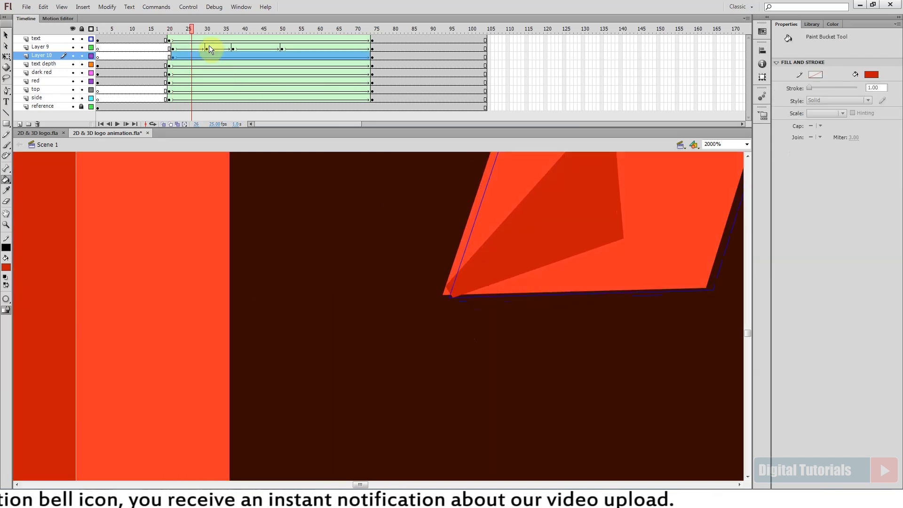
click(172, 28)
drag(451, 324, 377, 310)
drag(86, 268, 392, 269)
ctrl+click(221, 283)
drag(671, 311, 671, 320)
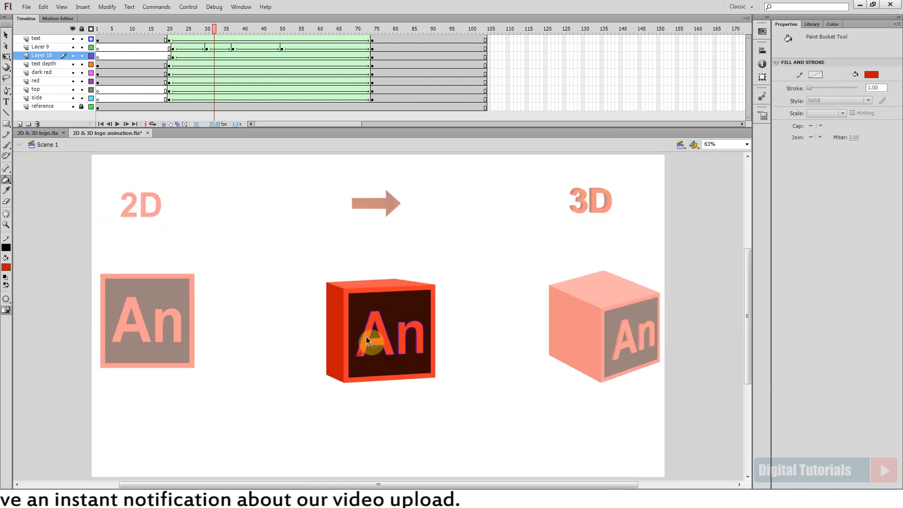
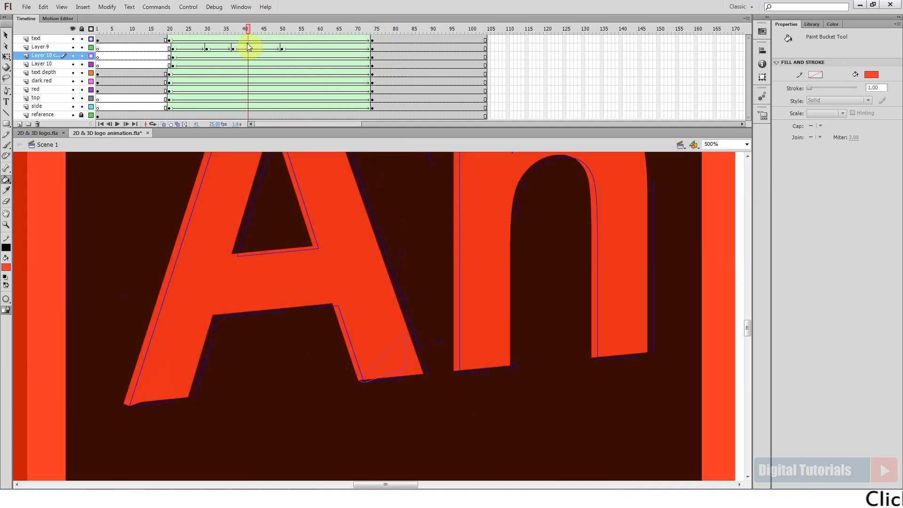
- Duplicate the foot patch's layer and, at frame 74, place the copy over the depth gap under the left stem of the "n"
click(90, 56)
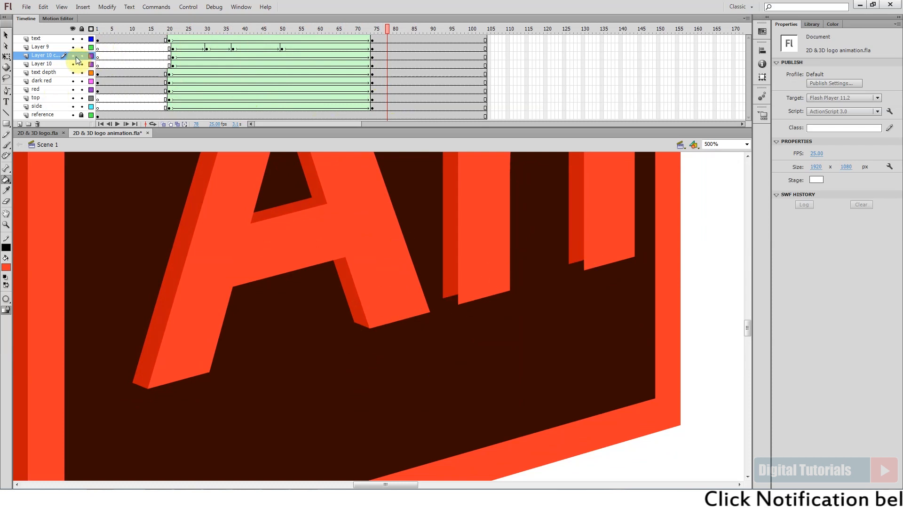
click(42, 57)
right_click(41, 56)
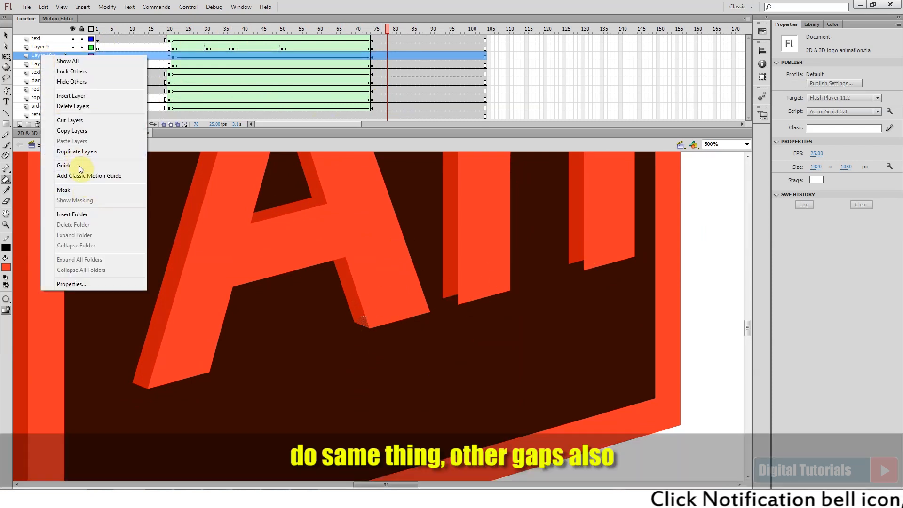
click(78, 152)
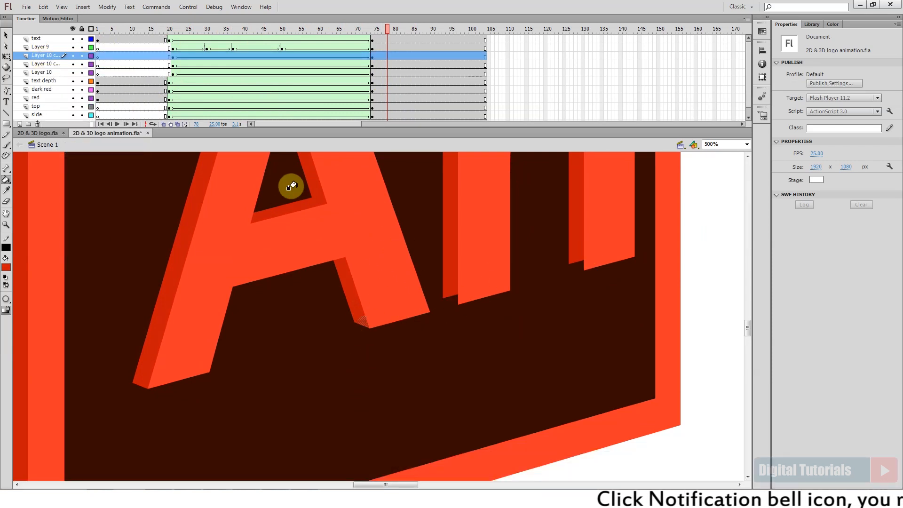
click(373, 57)
click(427, 308)
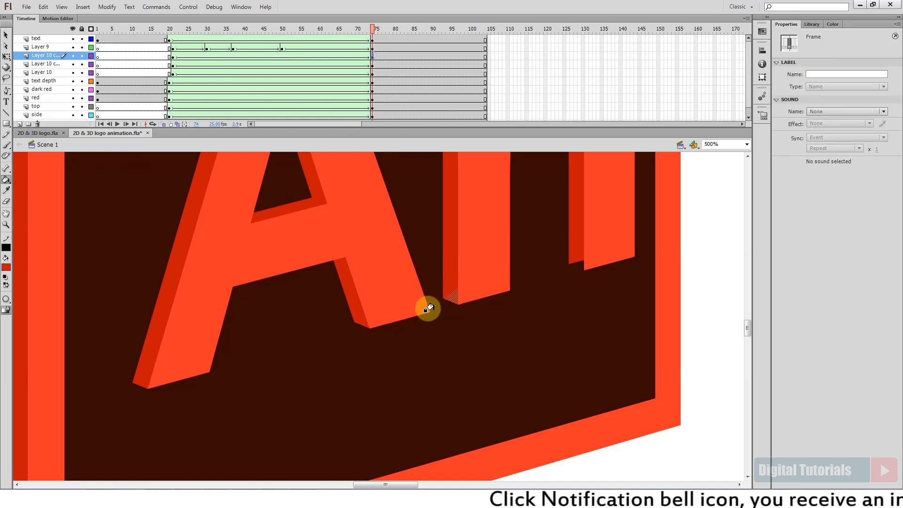
- At frame 21, fit the copied patch to the lower-left corner of the "n", showing the text layer as outlines only while positioning
click(172, 57)
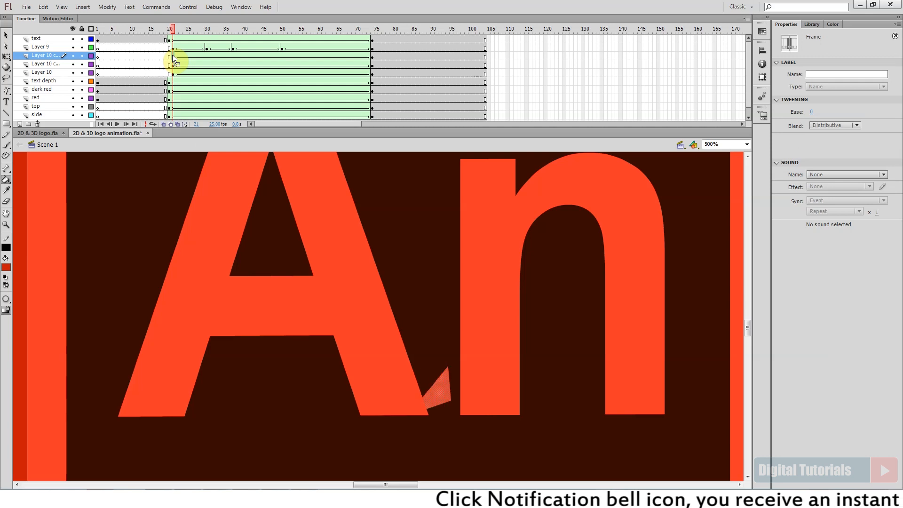
click(91, 39)
scroll(510, 405, up, 2)
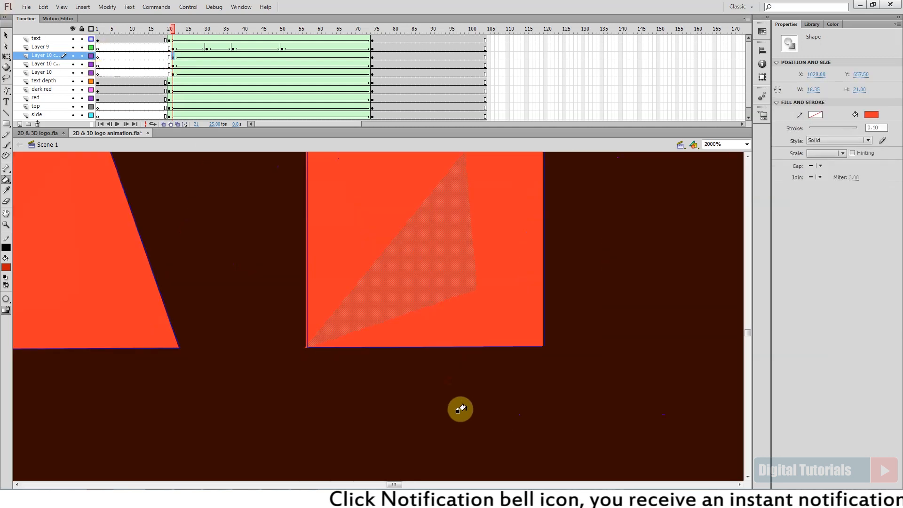
click(92, 39)
scroll(411, 342, down, 2)
- Replay the animation from around frame 20 to check the patch under the left stem of the "n"
key(Return)
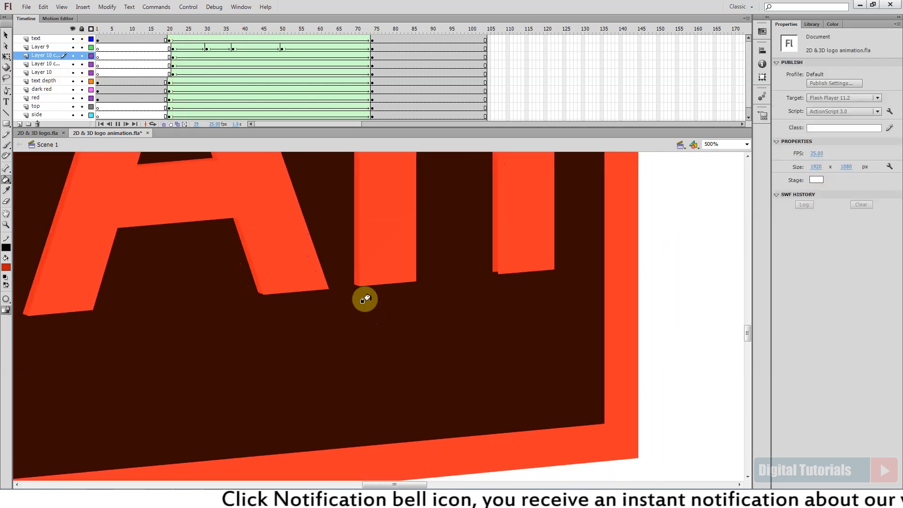
key(Return)
click(170, 29)
key(Return)
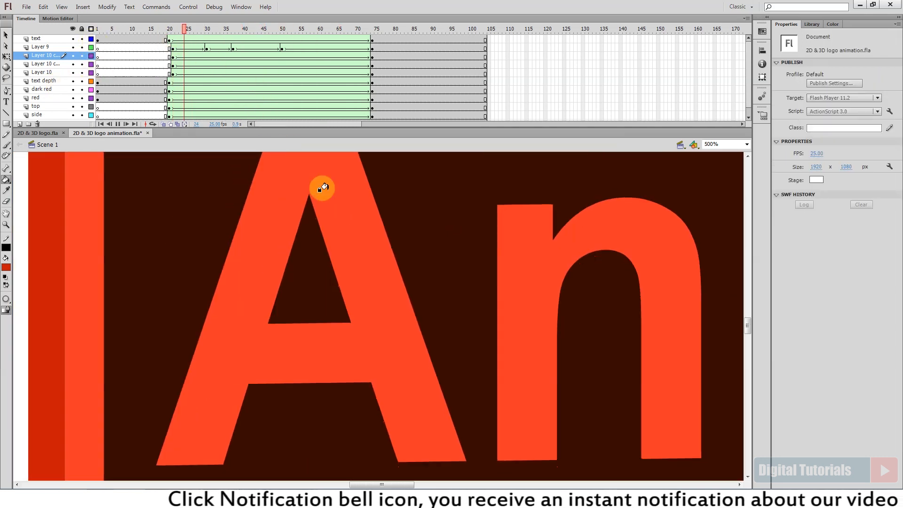
key(ctrl+minus)
click(162, 29)
key(Return)
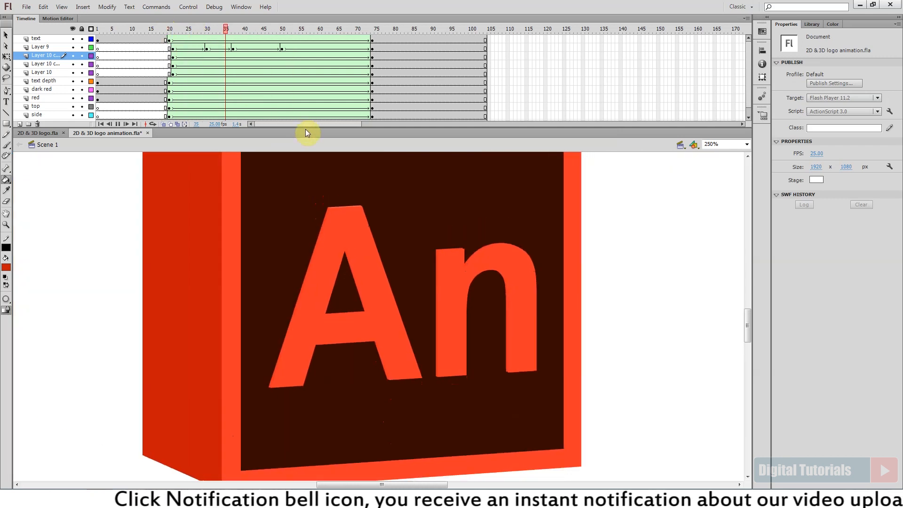
scroll(458, 329, up, 5)
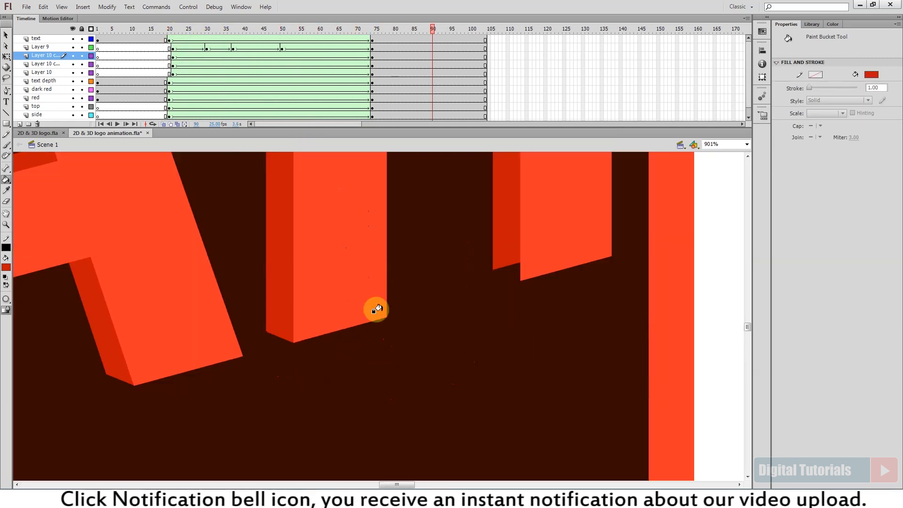
- Duplicate the "n" patch's layer and move the copy over the depth gap under the right stem in the final pose
click(66, 56)
right_click(36, 58)
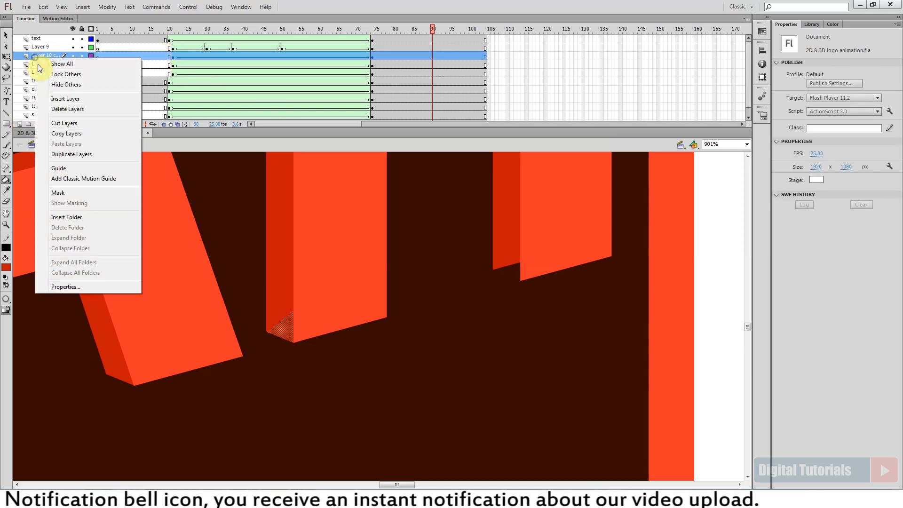
click(67, 155)
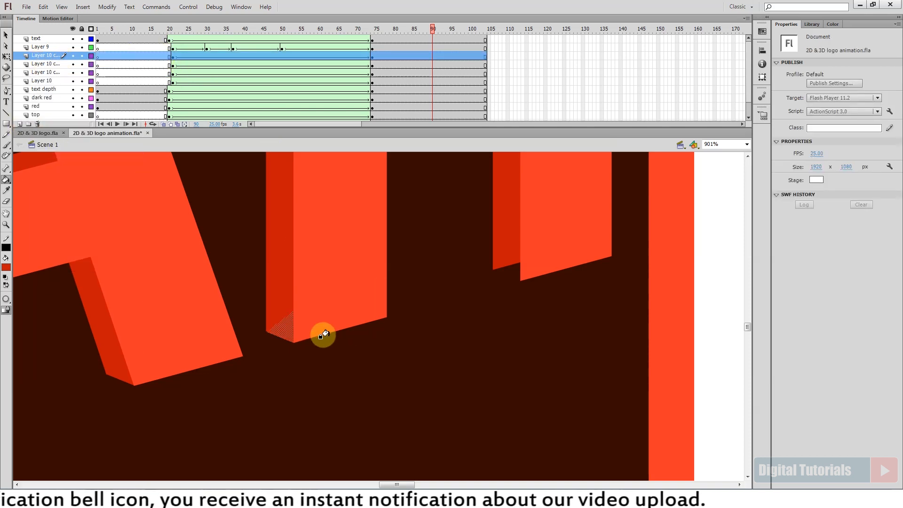
drag(288, 339, 466, 282)
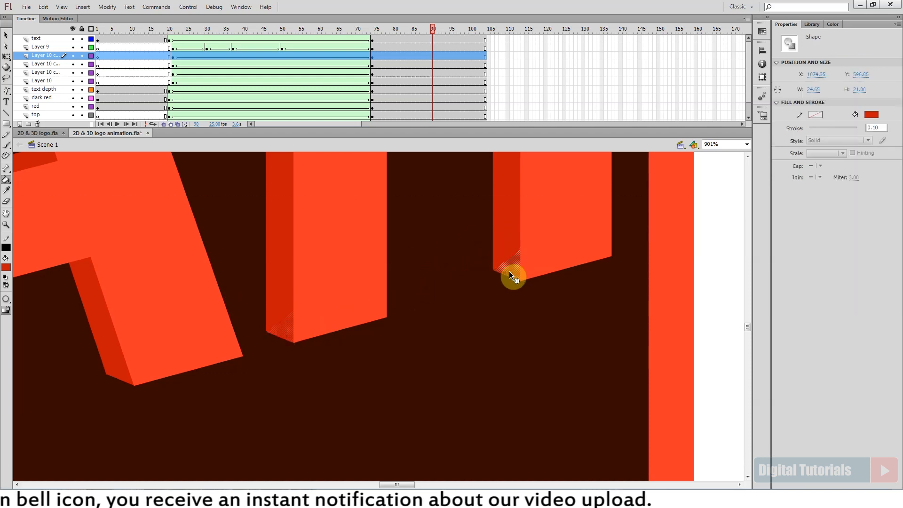
key(v)
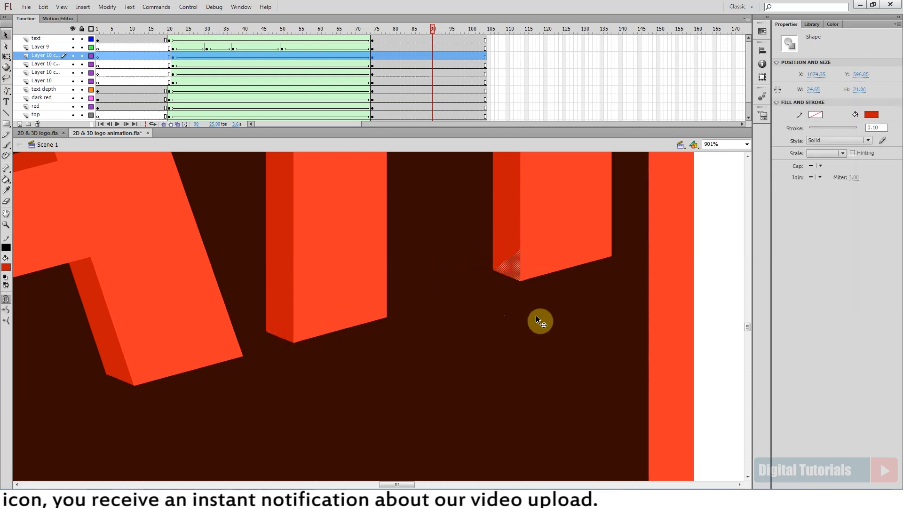
- At frame 21, align the newest patch with the lower-left corner of the right stem of the "n"
click(175, 56)
key(z)
key(ctrl+2)
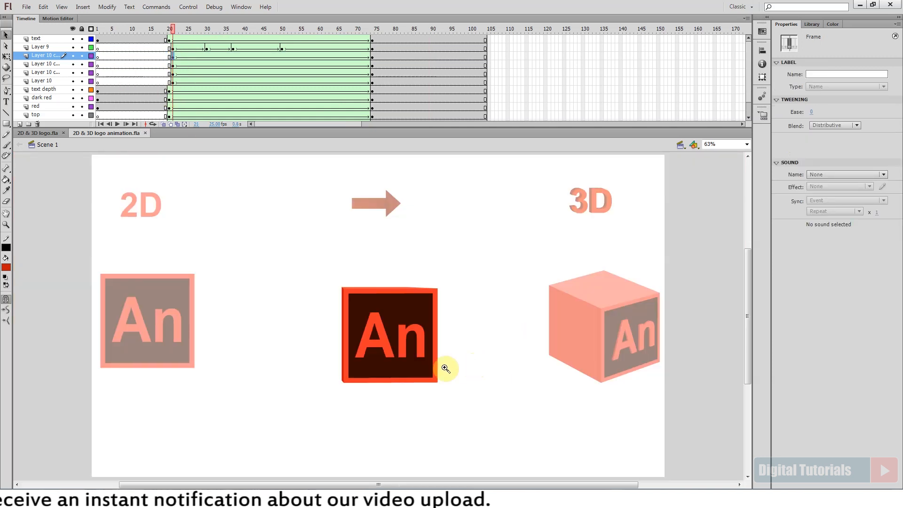
drag(376, 342, 425, 365)
key(v)
key(Right)
key(Right)
key(Right)
key(Right)
key(Right)
key(Right)
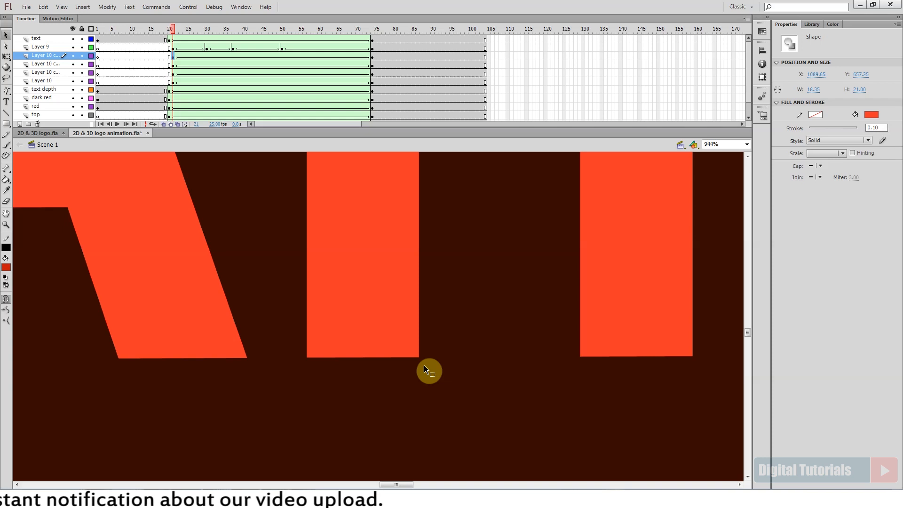
- Replay the animation at several zoom levels to check the filled gaps under both stems of the "n"
key(Return)
key(ctrl+minus)
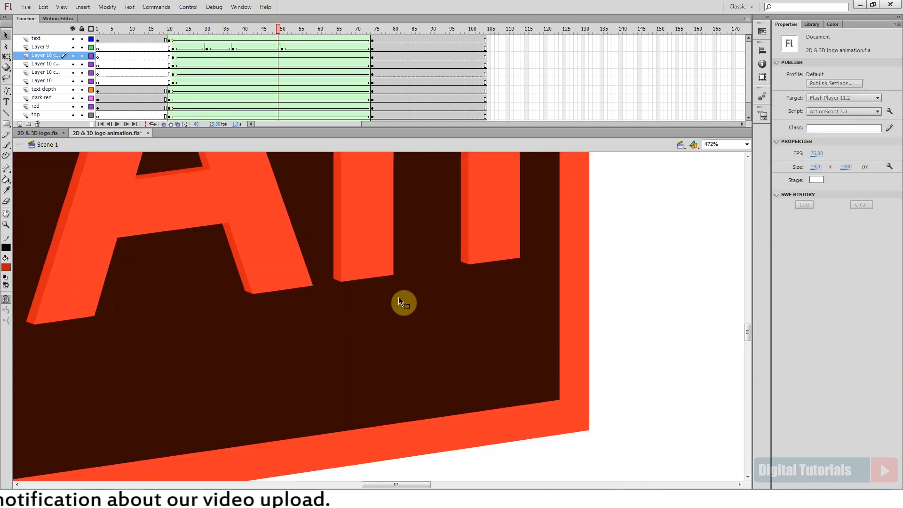
key(Return)
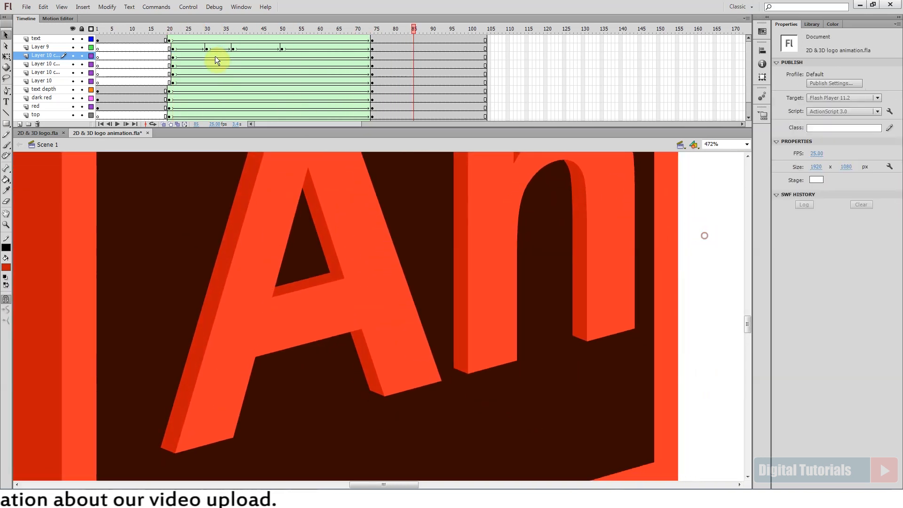
click(148, 31)
key(ctrl+minus)
key(Return)
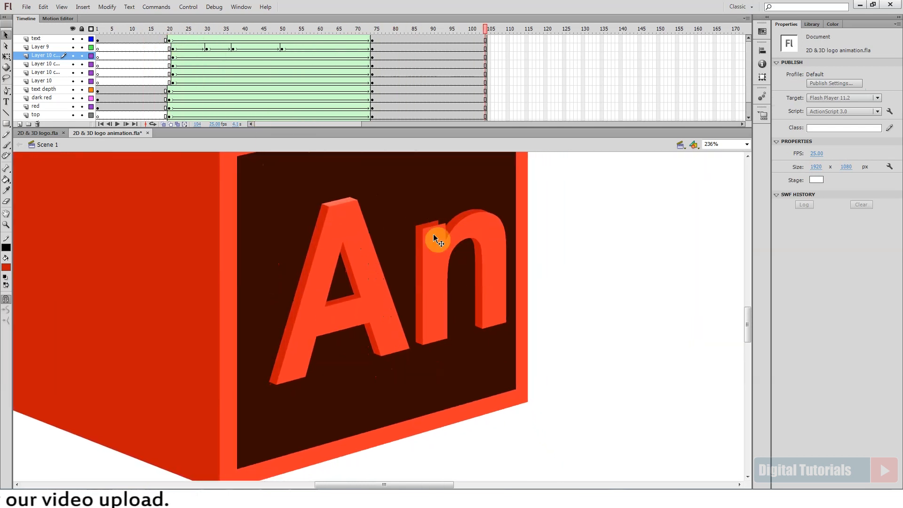
- With frame 74 shown, duplicate Layer 9, which holds the light red patch on top of the "A"
click(338, 202)
drag(310, 187, 499, 250)
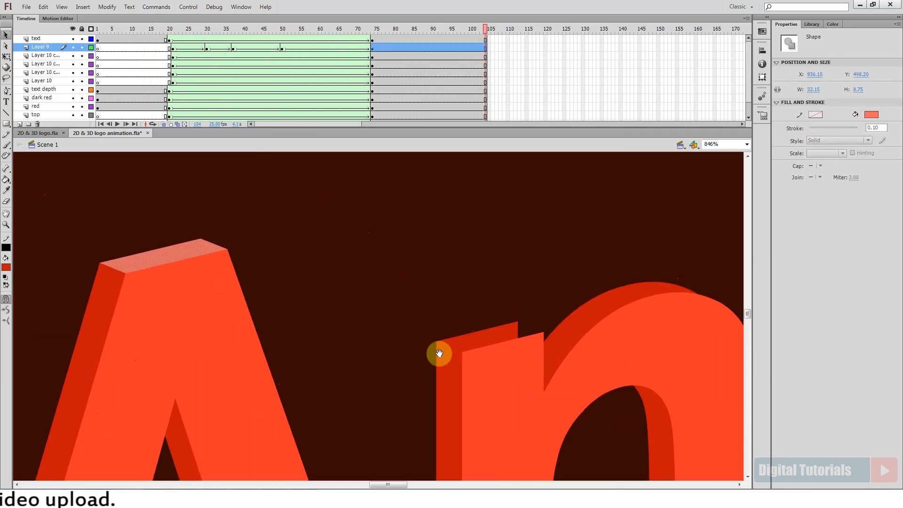
click(343, 29)
click(419, 29)
drag(402, 54, 374, 75)
click(167, 260)
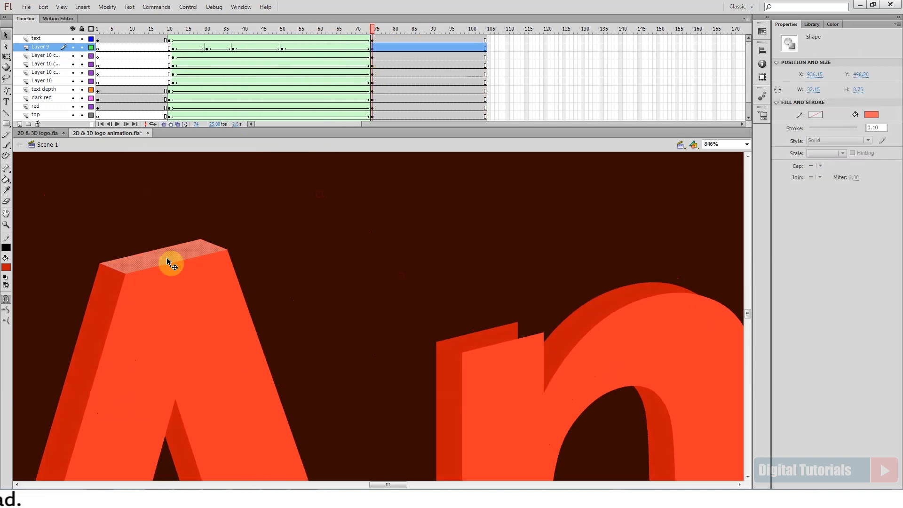
right_click(47, 48)
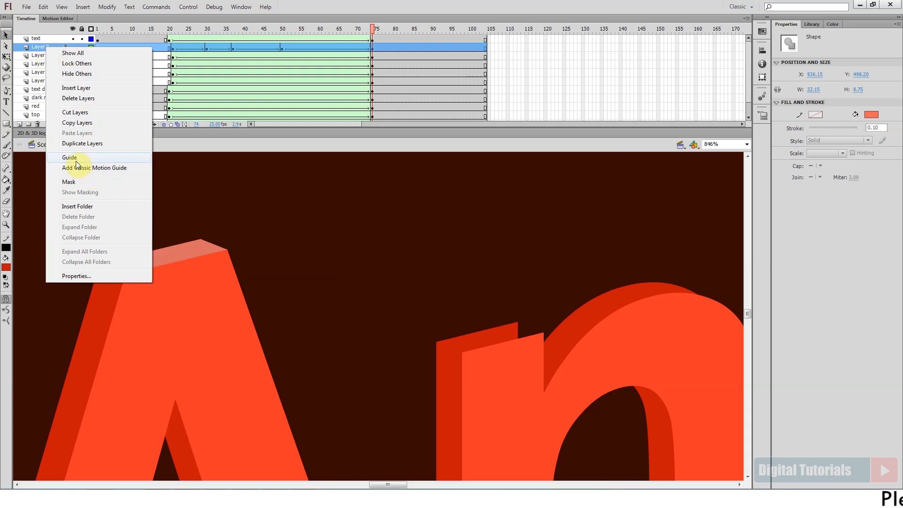
click(78, 143)
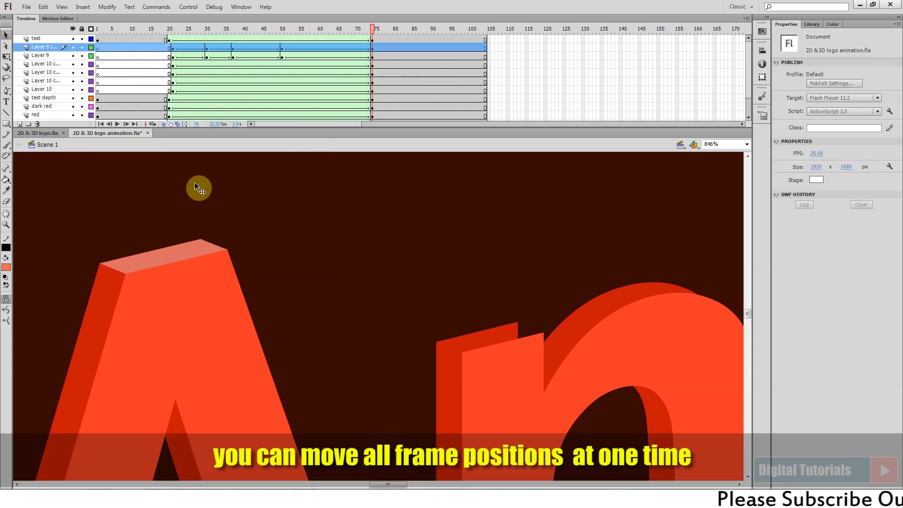
- Lock every layer except the Layer 9 copy, and turn on Edit Multiple Frames with its range extended back to frame 20
click(82, 29)
click(82, 47)
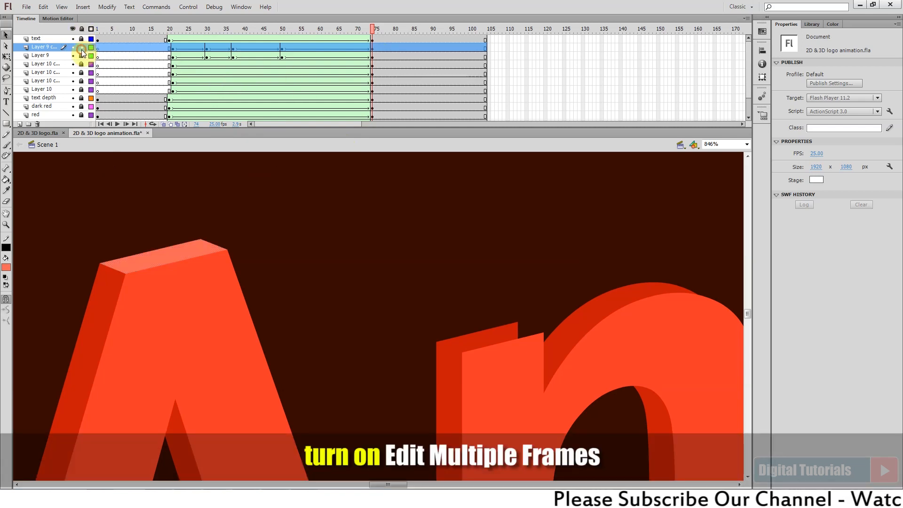
click(178, 125)
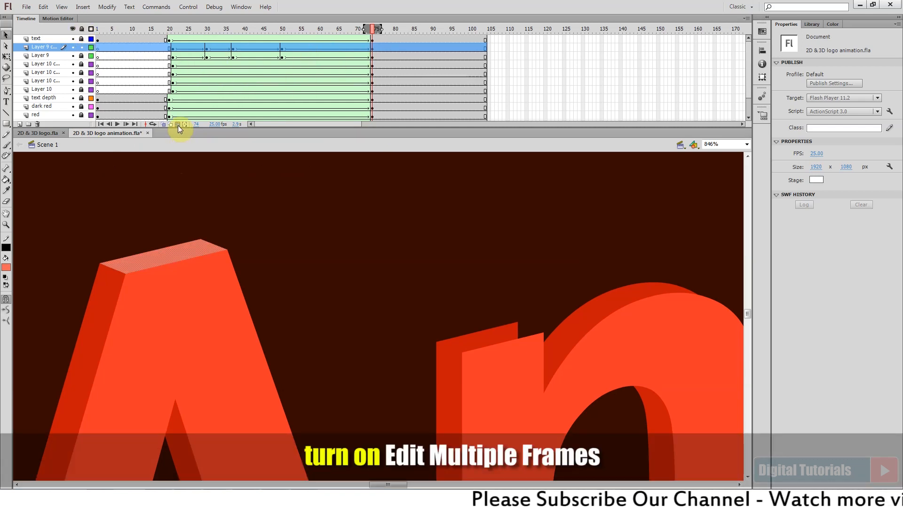
drag(364, 28, 169, 34)
- Select the Layer 9 copy's patches across all keyframes and move them together from the "A" to just above the left stem of the "n"
key(ctrl+a)
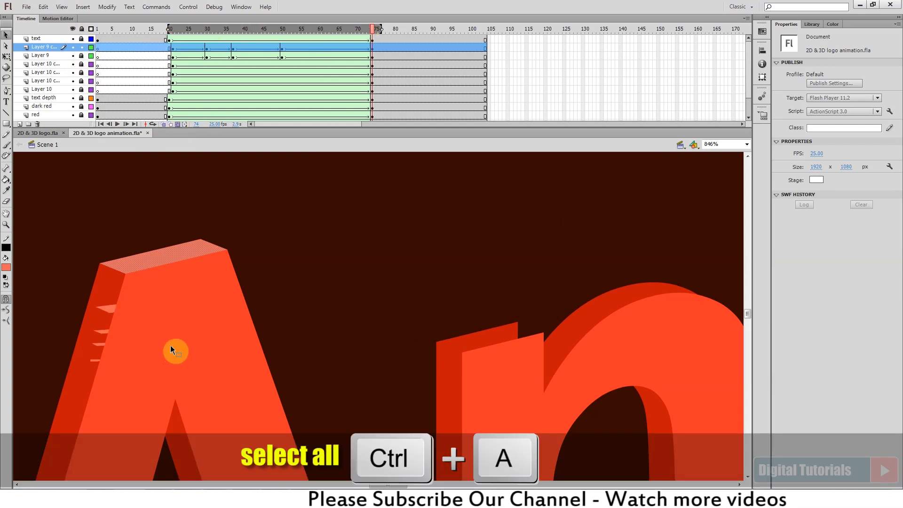
key(Right)
key(Right)
key(Right)
key(Right)
key(Right)
key(Right)
key(Right)
key(Right)
key(Right)
key(Right)
key(Right)
key(Right)
key(Right)
key(Right)
key(Right)
key(Right)
key(Right)
key(Right)
key(Right)
key(Right)
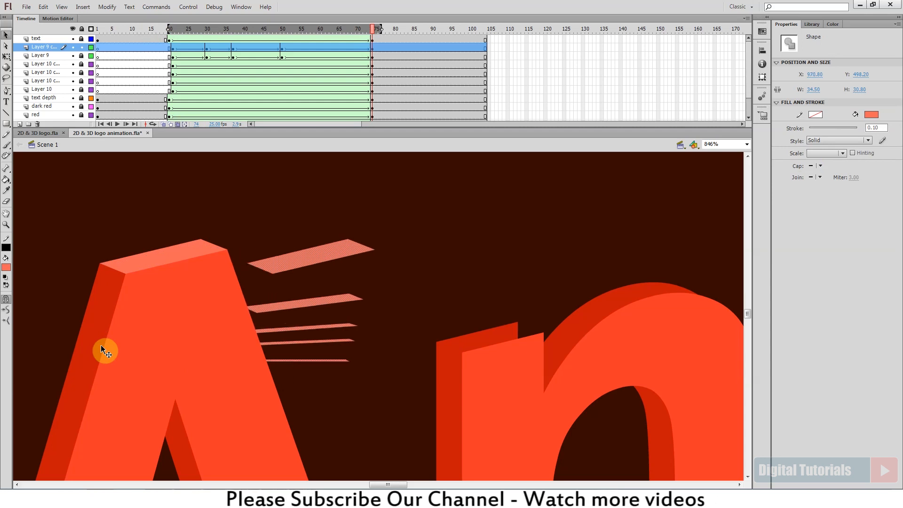
key(Right)
key(Right)
key(Right)
key(Right)
key(Right)
key(Right)
key(Right)
key(Right)
key(Right)
key(Right)
key(Right)
key(Right)
key(Right)
key(Right)
key(Right)
key(Right)
key(Right)
key(Right)
key(Right)
key(Right)
key(Up)
key(Up)
key(Up)
key(Up)
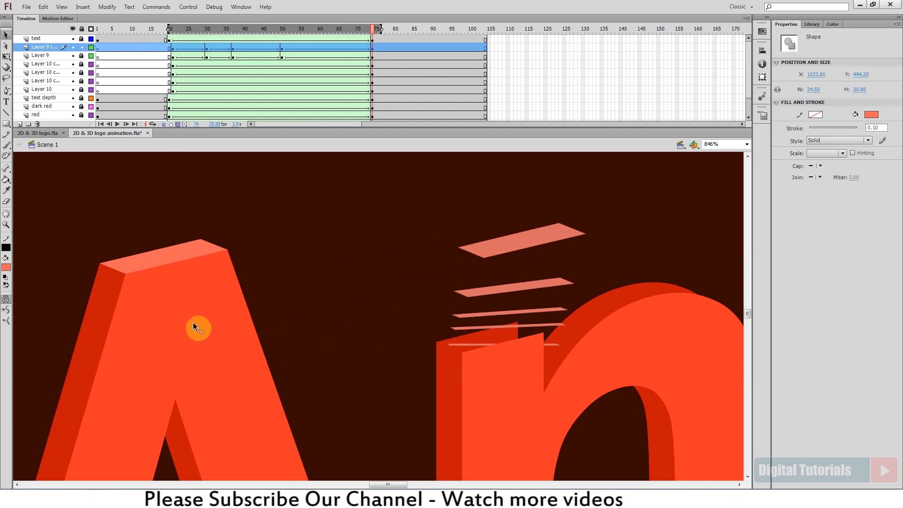
- Fit the selected patches to the top of the "n"'s left stem, aligning their right corner and scaling them down to the stem's width
key(q)
drag(540, 255, 498, 337)
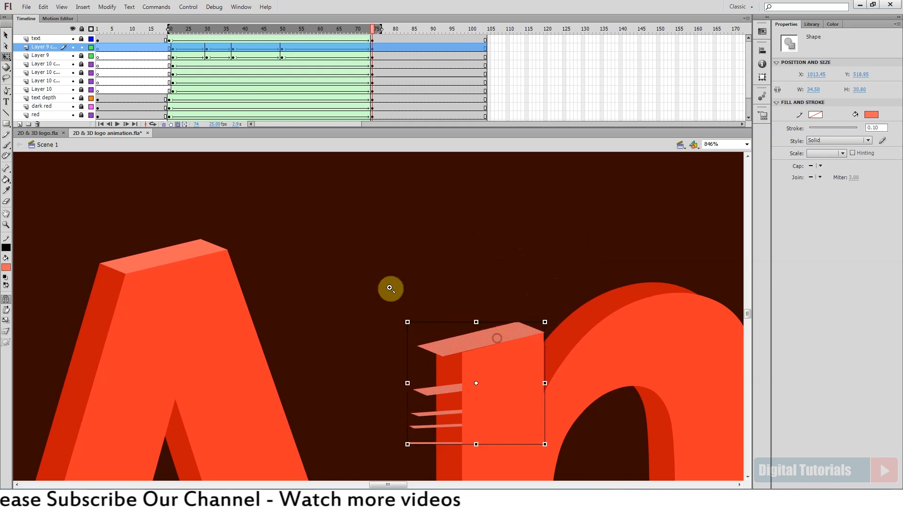
scroll(498, 224, up, 3)
drag(502, 229, 500, 229)
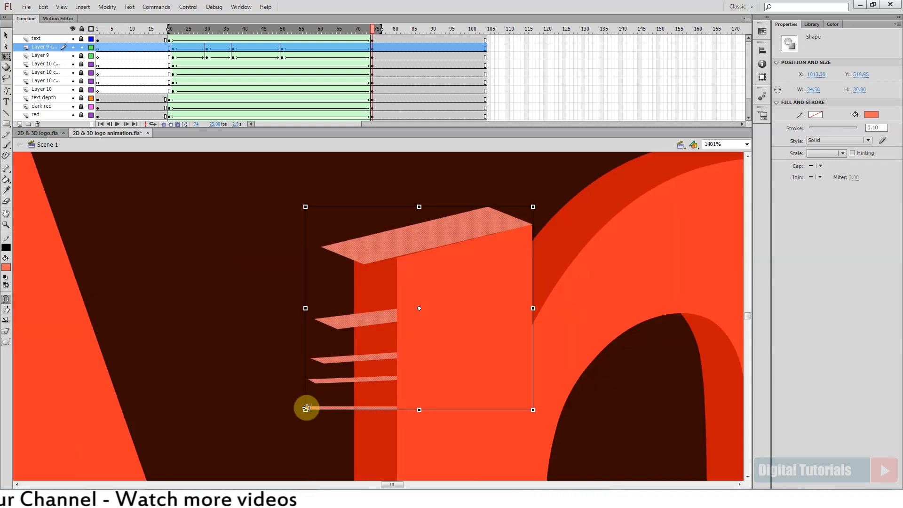
drag(306, 410, 340, 393)
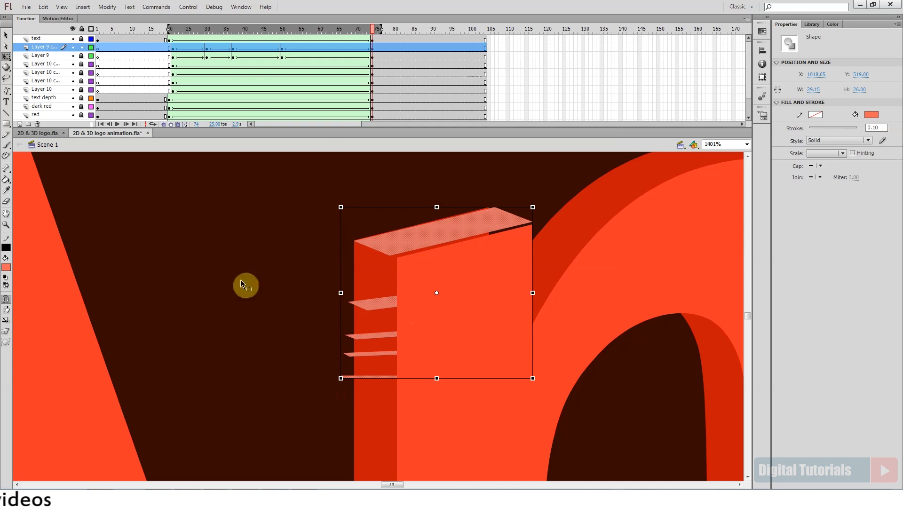
- Turn off Edit Multiple Frames and unlock all layers
click(178, 125)
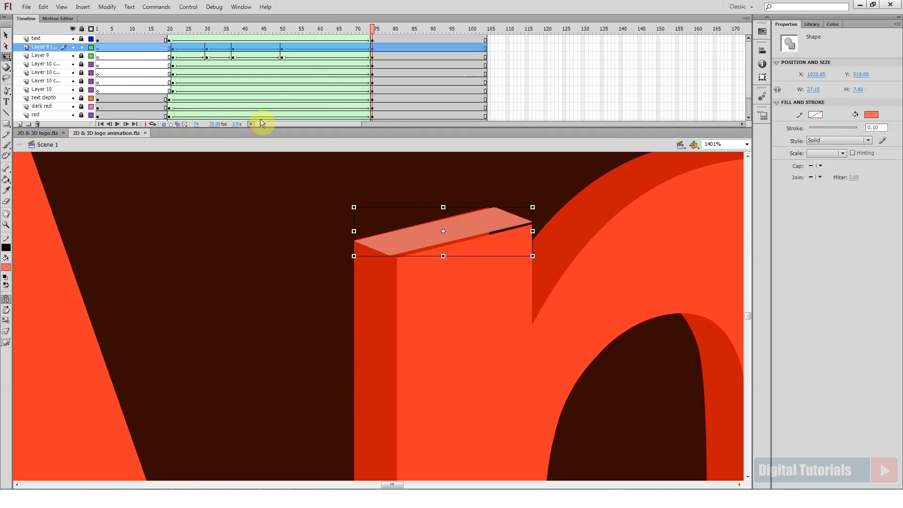
click(81, 30)
click(81, 30)
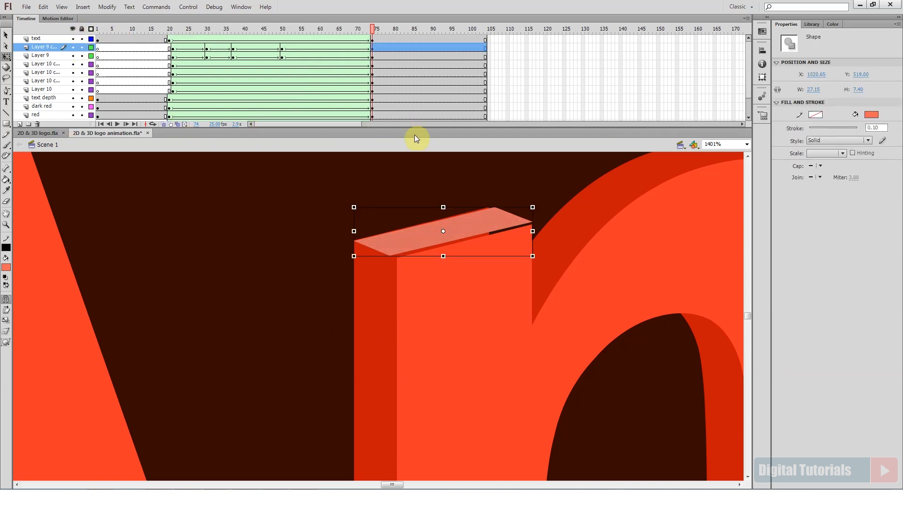
- In the final pose, reshape the light red patch so its corners meet the top-face corners of the "n"'s left stem
drag(535, 171, 522, 260)
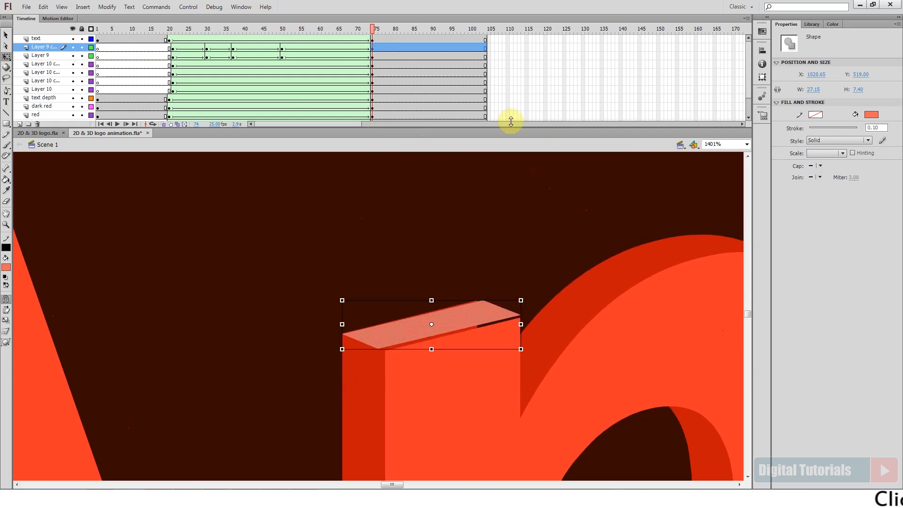
click(518, 114)
mouse_move(515, 129)
mouse_down()
mouse_move(516, 140)
mouse_move(518, 123)
mouse_up()
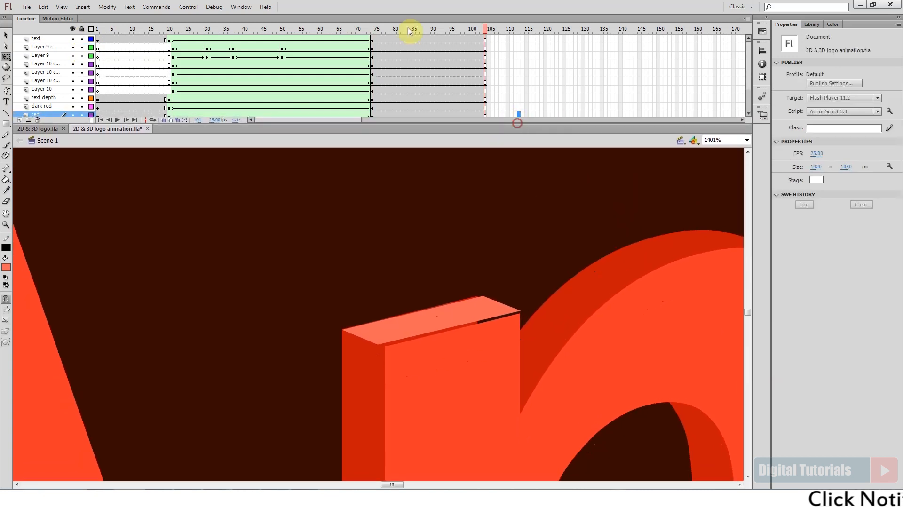
click(520, 312)
drag(482, 298, 478, 295)
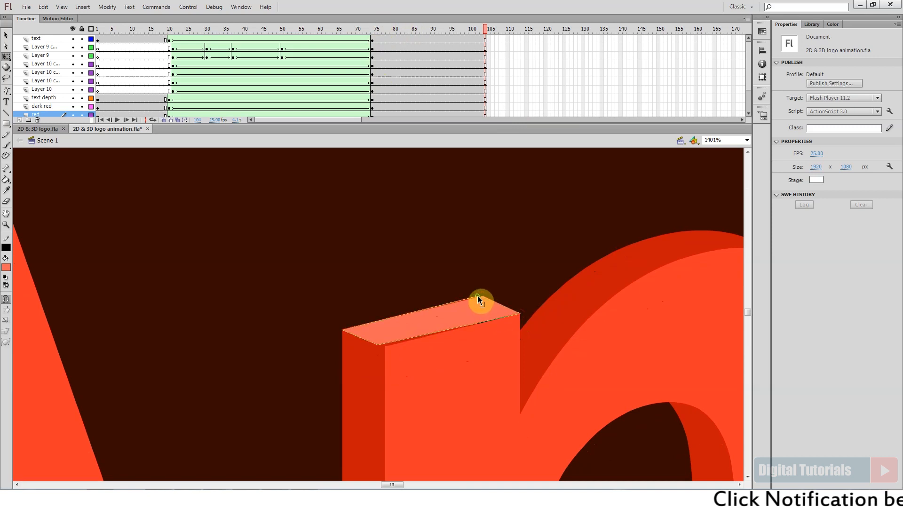
drag(388, 351, 378, 351)
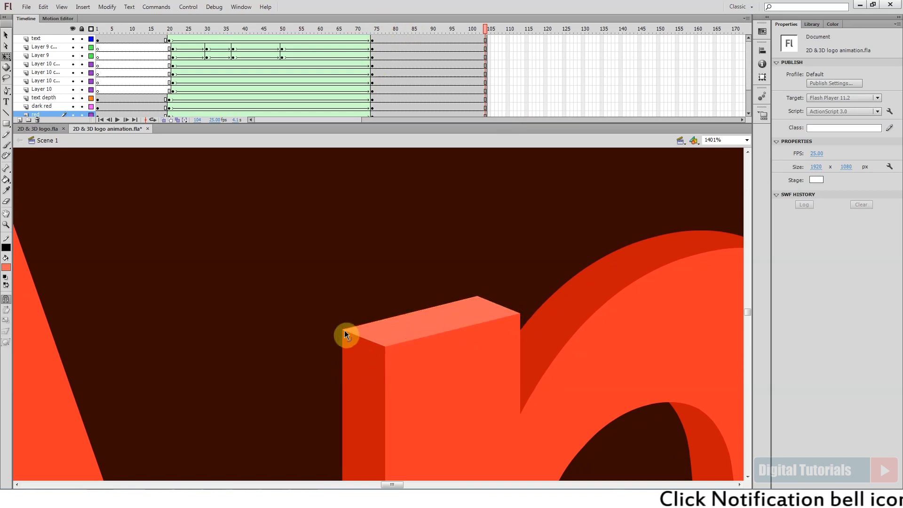
- At frame 50, move the Layer 9 copy's patch onto the left stem of the "n" and match its corners to the top face
drag(371, 28, 282, 29)
drag(417, 386, 403, 367)
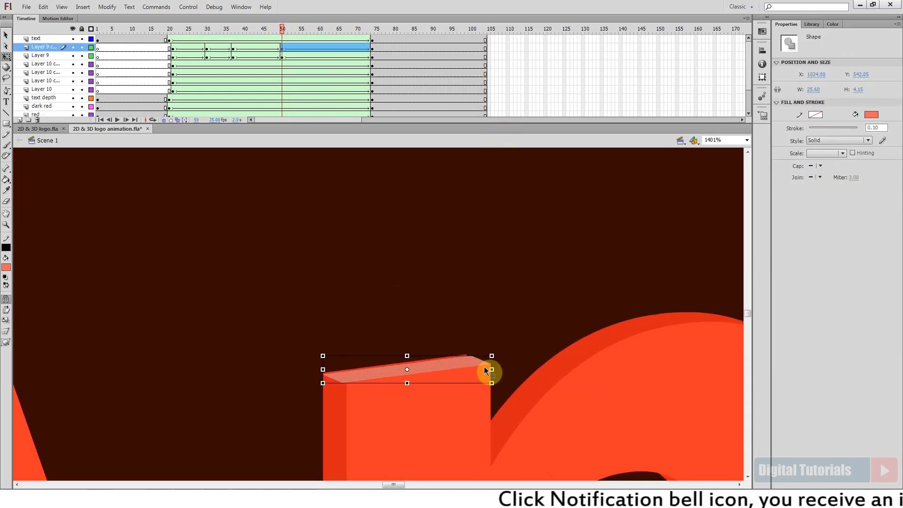
click(472, 355)
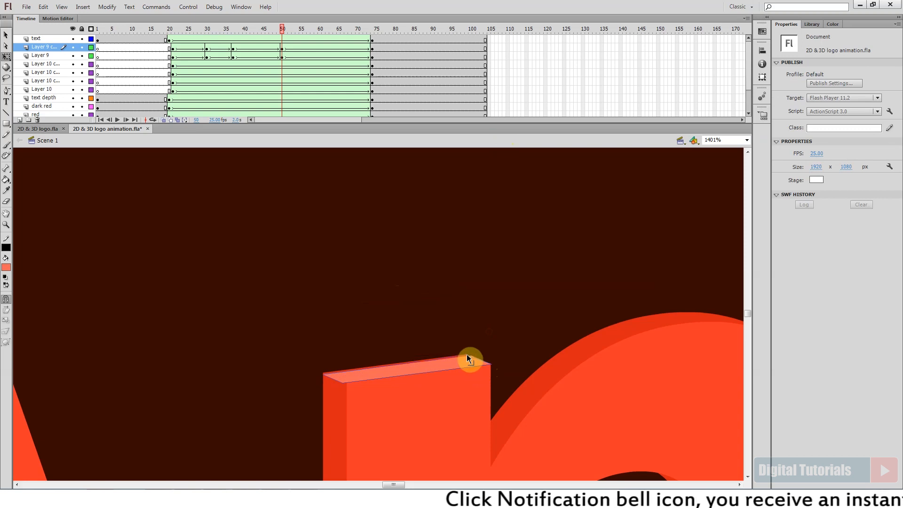
drag(468, 355, 466, 355)
drag(326, 376, 324, 375)
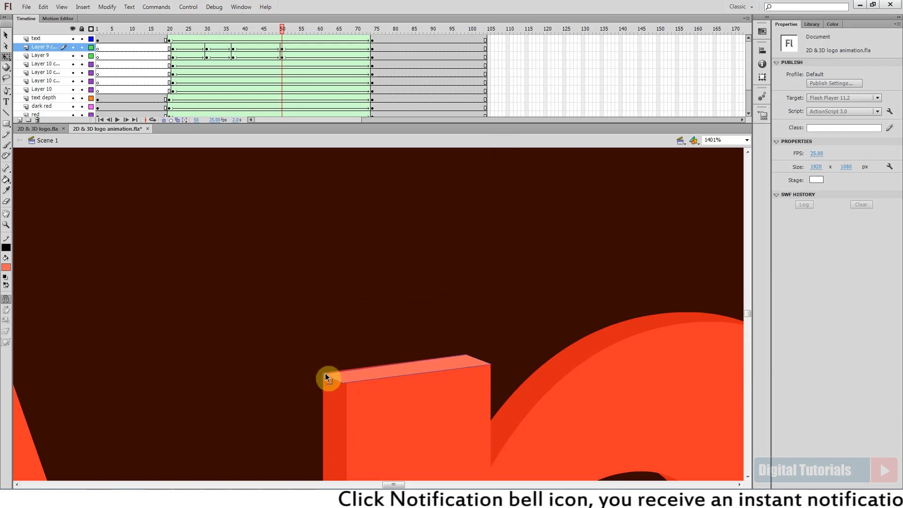
drag(323, 372, 323, 373)
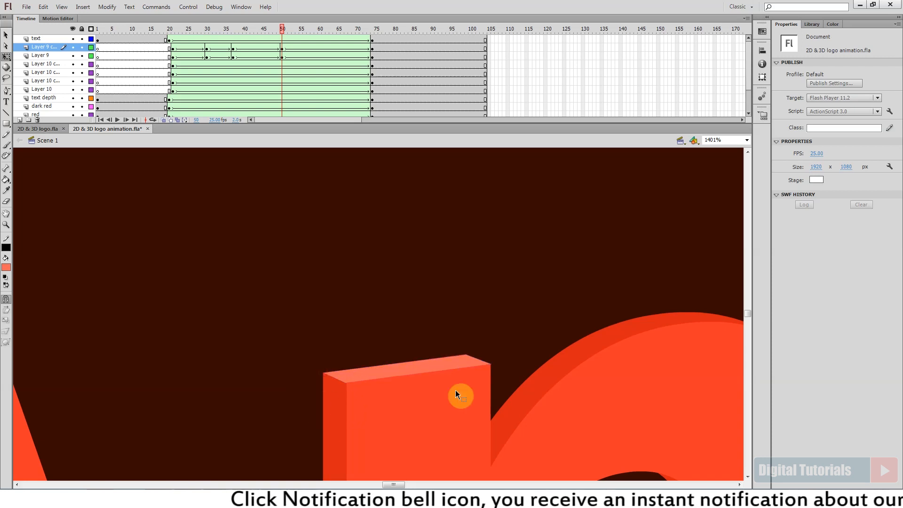
- At frame 37, move the patch onto the top of the "n"'s left stem and align its right corner with the stem
drag(284, 29, 330, 38)
click(233, 42)
drag(361, 337, 374, 393)
click(324, 282)
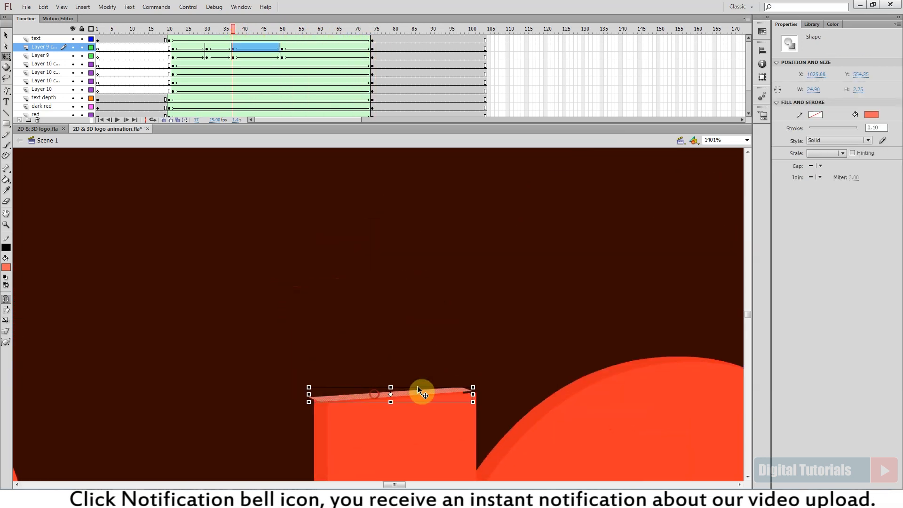
click(472, 390)
drag(476, 394, 475, 393)
drag(247, 345, 583, 456)
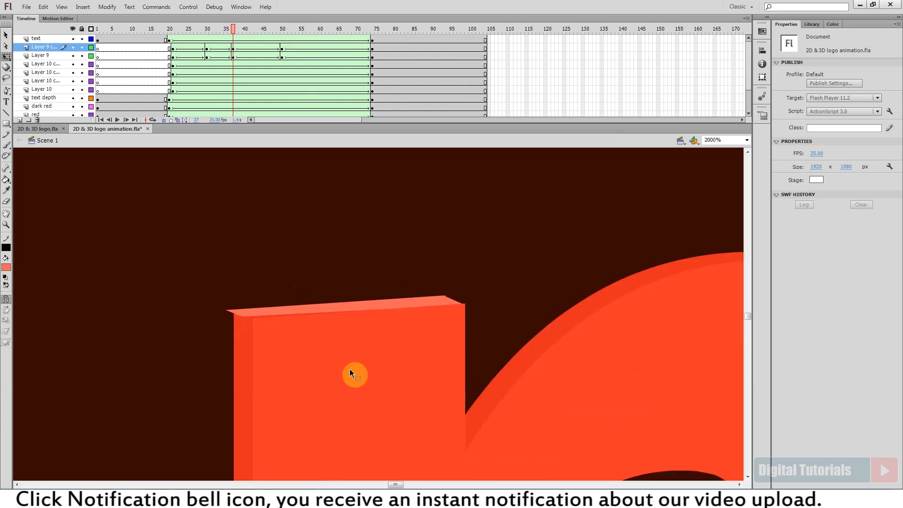
- Show the text layer as outlines and fit the frame 37 patch's corners to the front and depth edges of the stem
click(91, 39)
drag(462, 305, 465, 303)
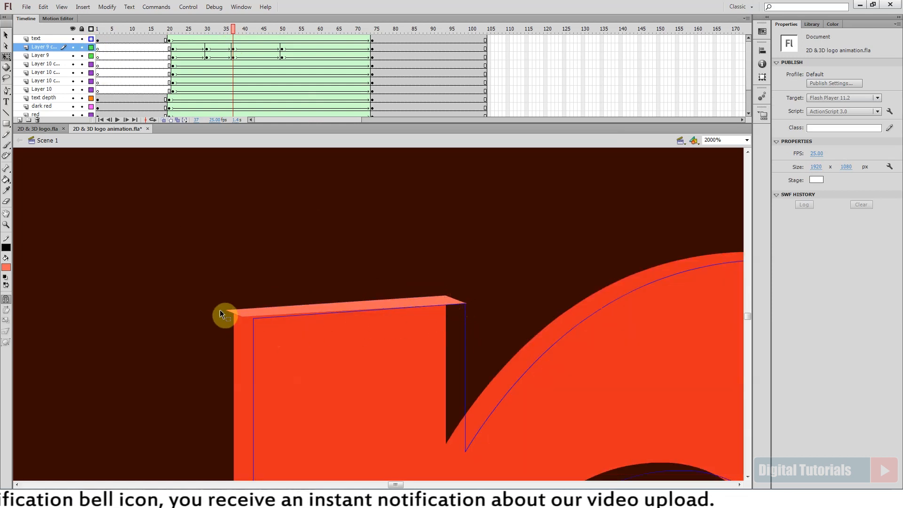
drag(255, 319, 234, 311)
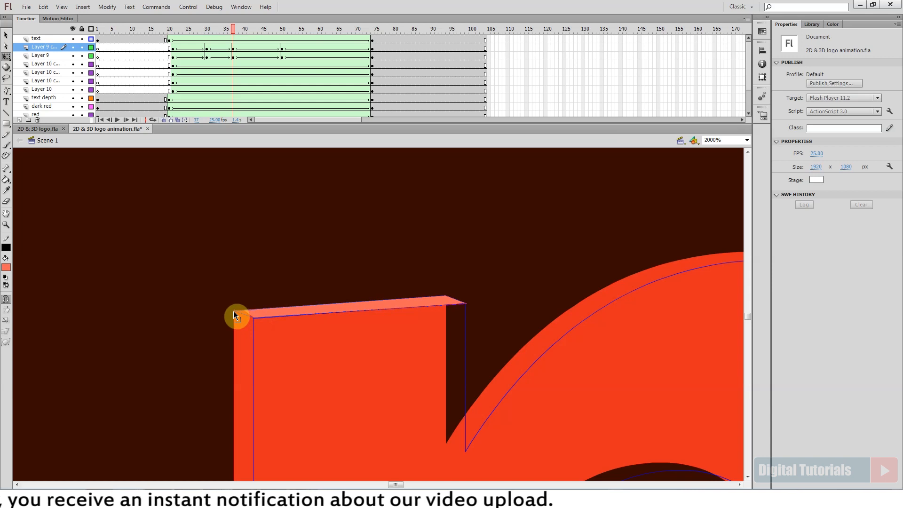
click(256, 316)
click(258, 319)
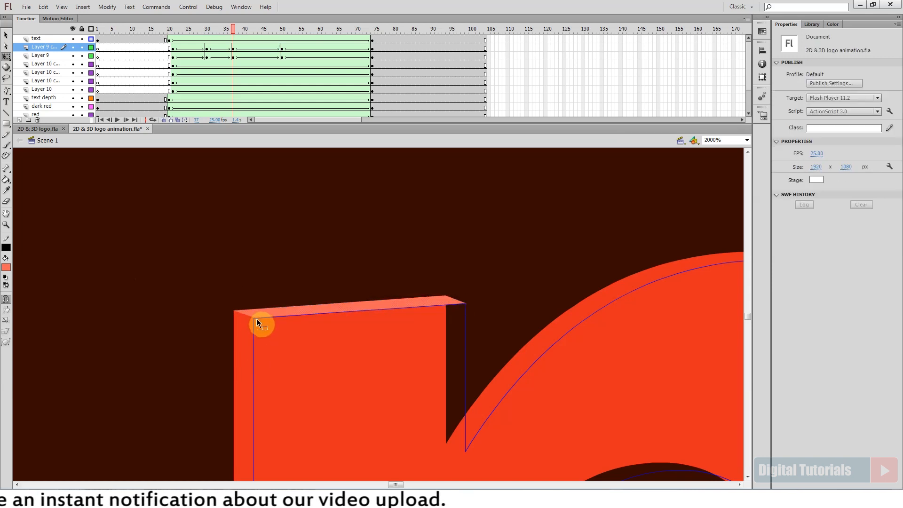
drag(255, 318, 253, 318)
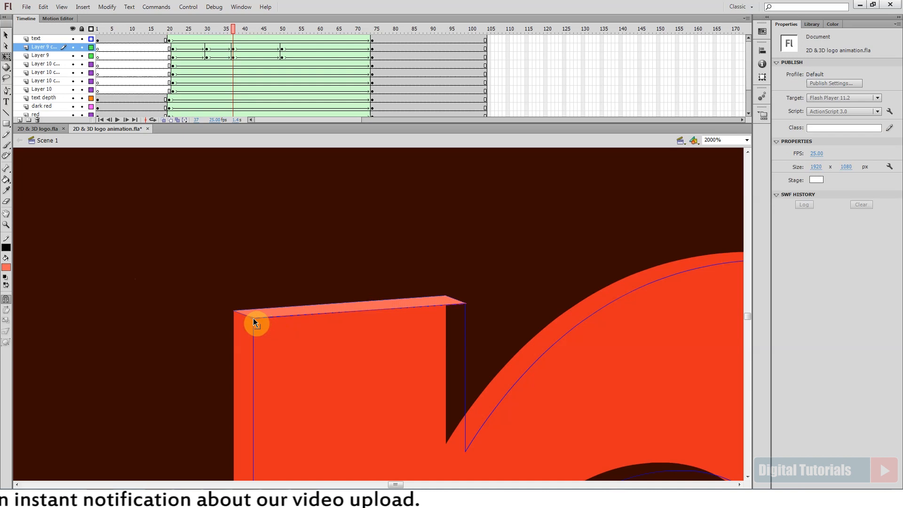
- At frame 30, place the patch on the "n"'s left stem and adjust its corners to the outlined front and the depth edges
click(207, 47)
drag(248, 172, 317, 365)
click(473, 363)
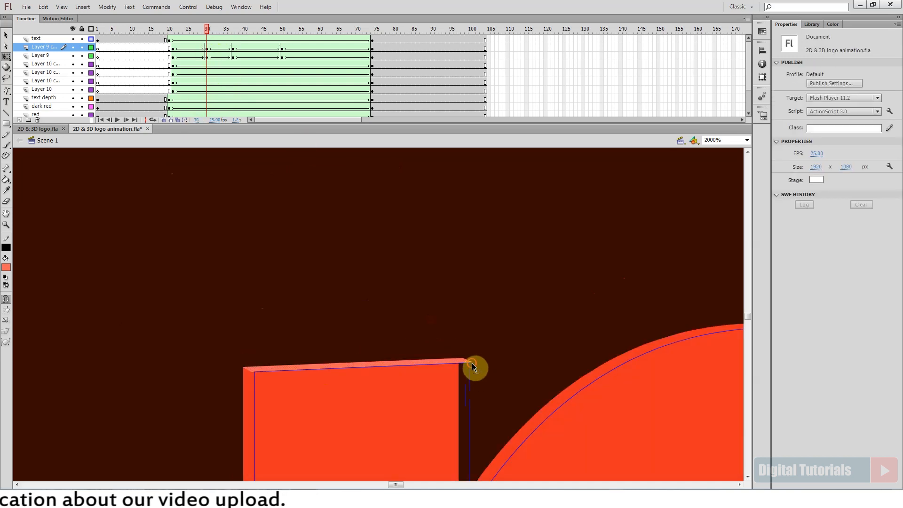
drag(470, 365, 470, 365)
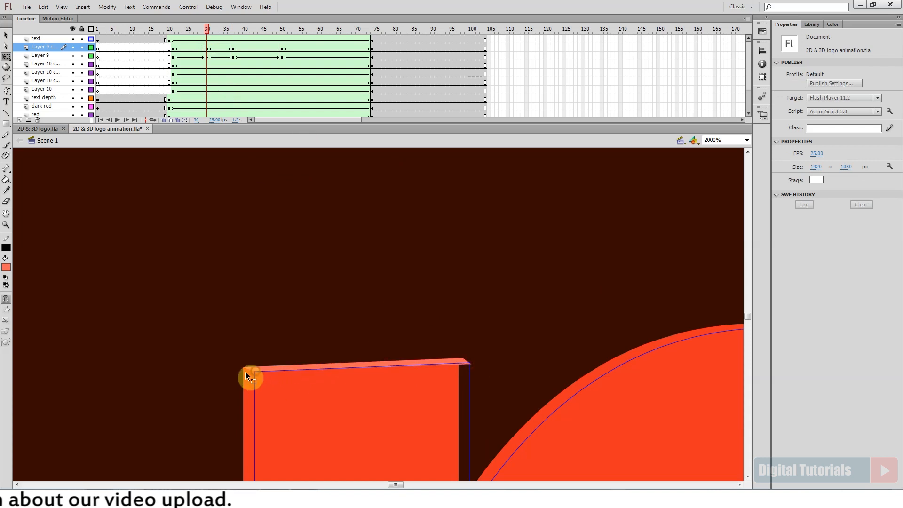
drag(244, 367, 244, 368)
mouse_move(462, 358)
mouse_down()
mouse_move(452, 361)
mouse_move(471, 362)
mouse_up()
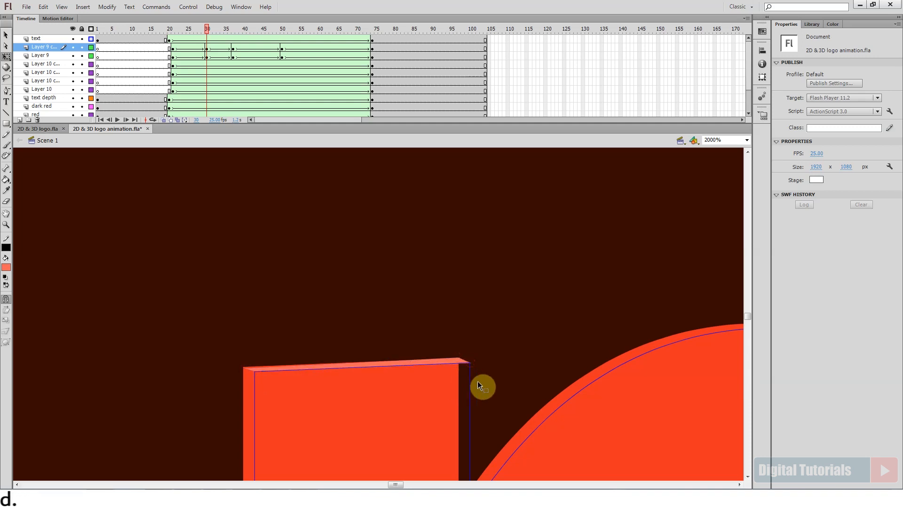
drag(242, 367, 243, 367)
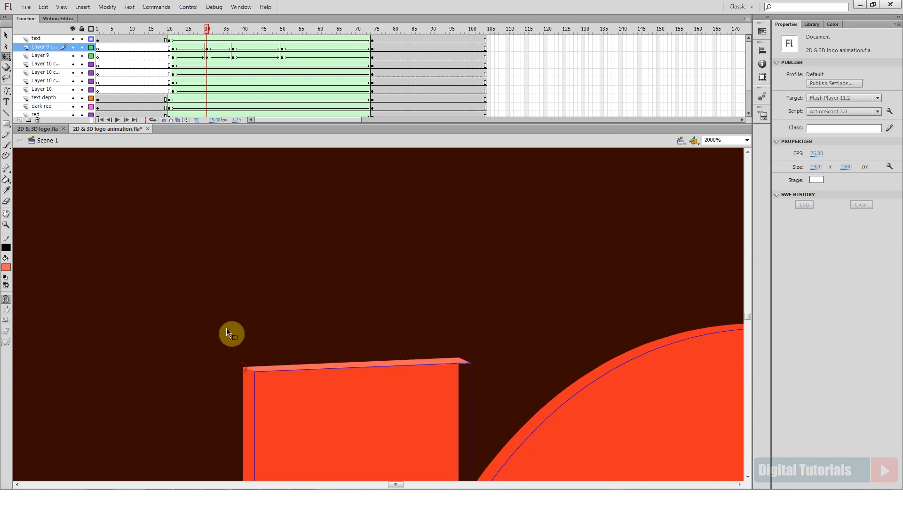
- At frame 21, move the thin patch onto the top edge of the "n"'s left stem and adjust its corners to the outline
click(172, 50)
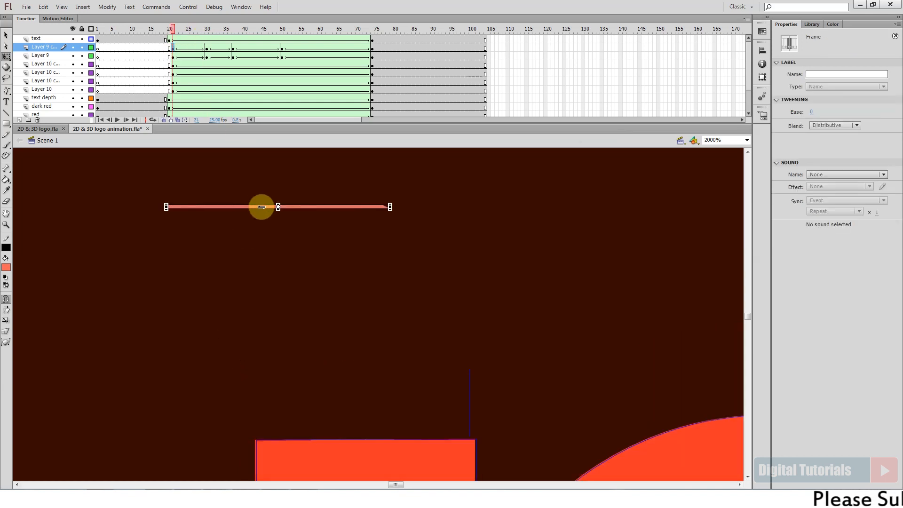
click(331, 227)
drag(324, 207, 414, 440)
click(296, 427)
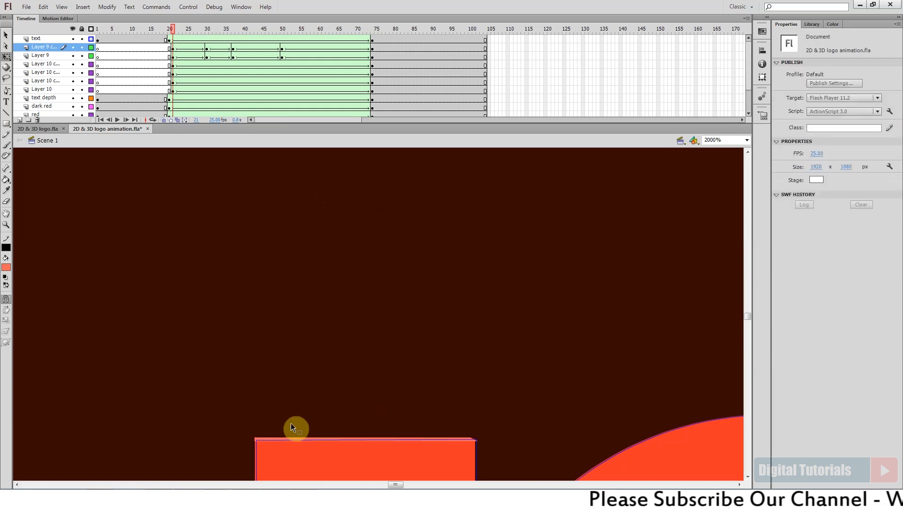
click(471, 444)
click(496, 446)
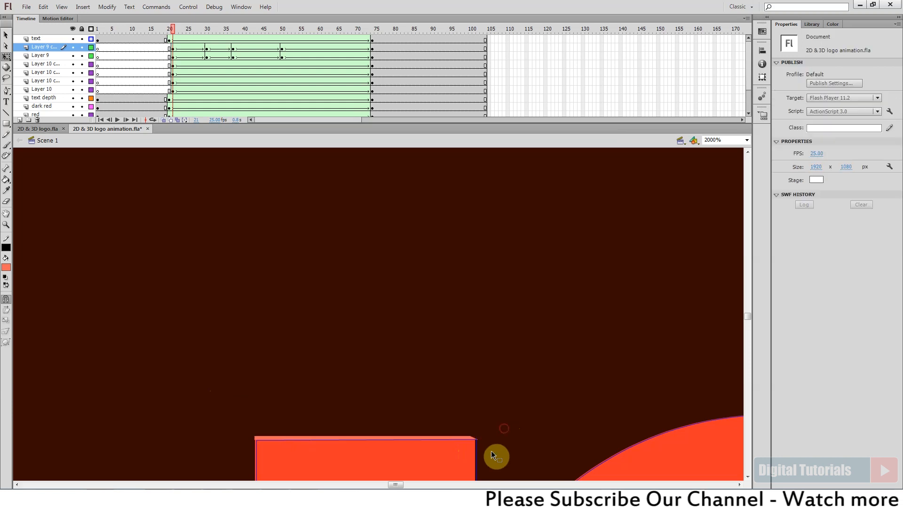